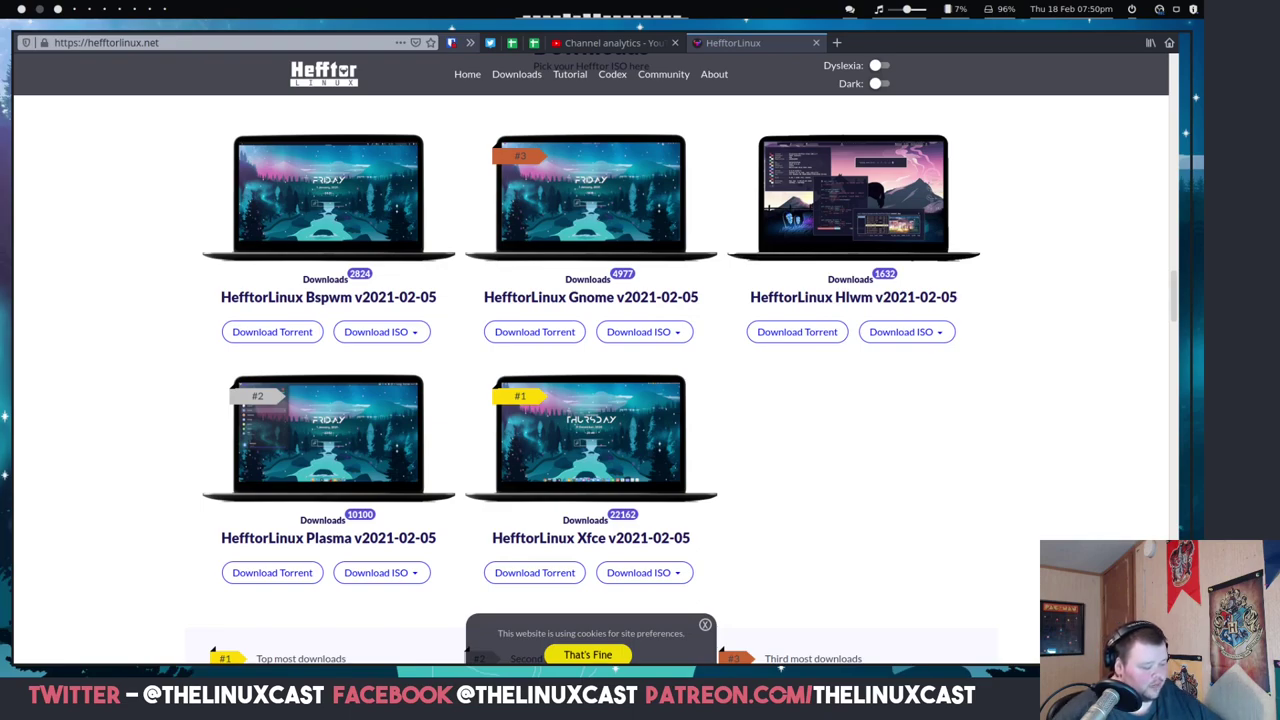
# Switch to workspace 4 to hide Firefox and reveal the bare desktop wallpaper
pyautogui.press('super+4')
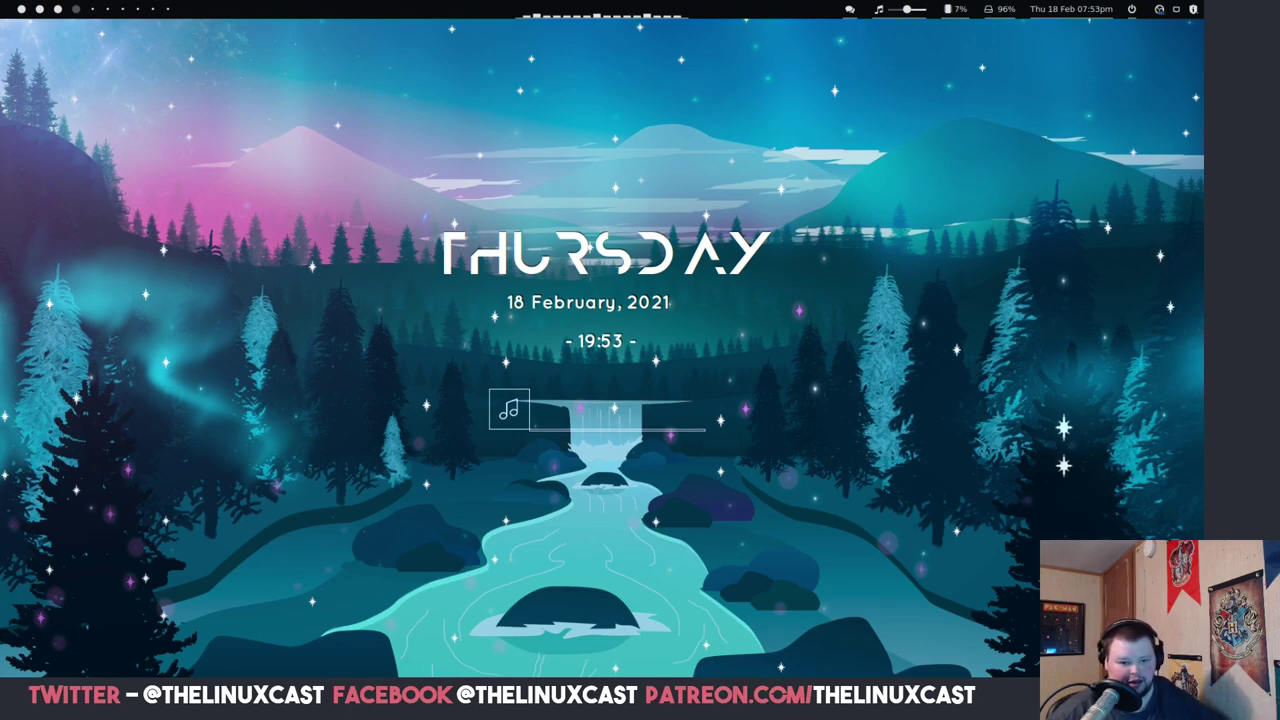
# Glance back at the Firefox downloads page, return to the desktop, and open a urxvt terminal
pyautogui.press('super+2')
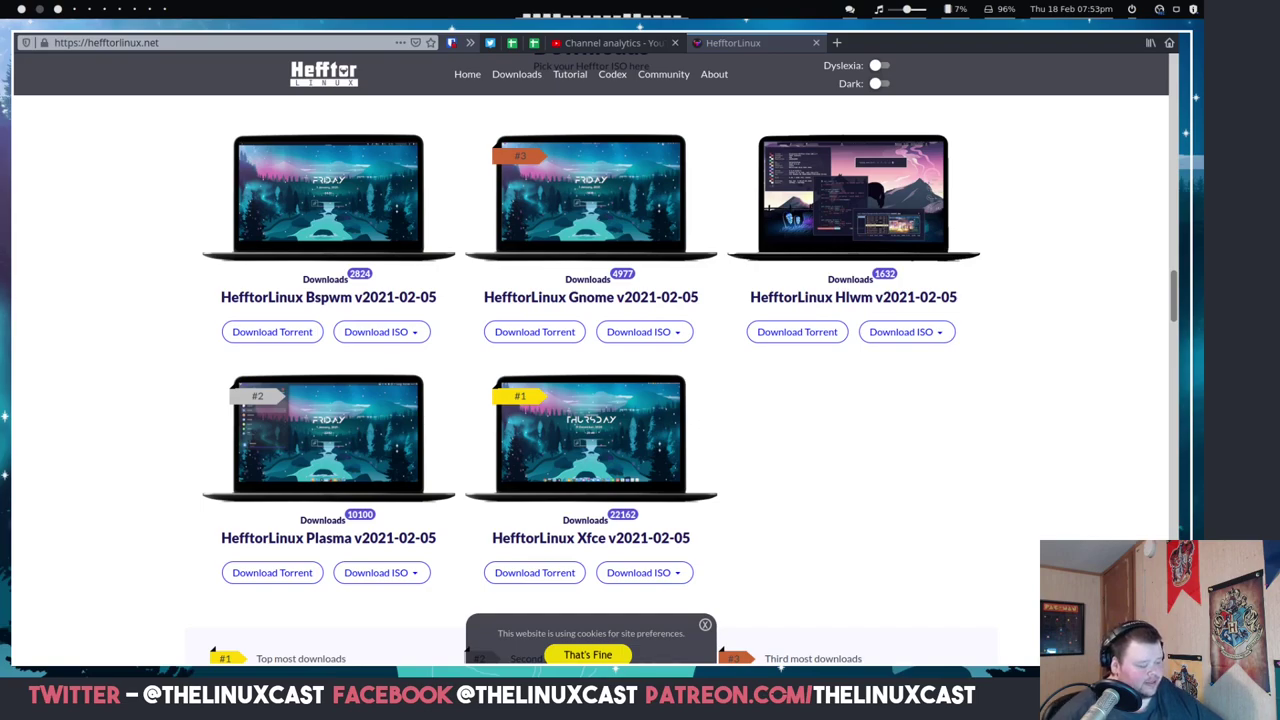
pyautogui.press('super+2')
pyautogui.press('super+Return')
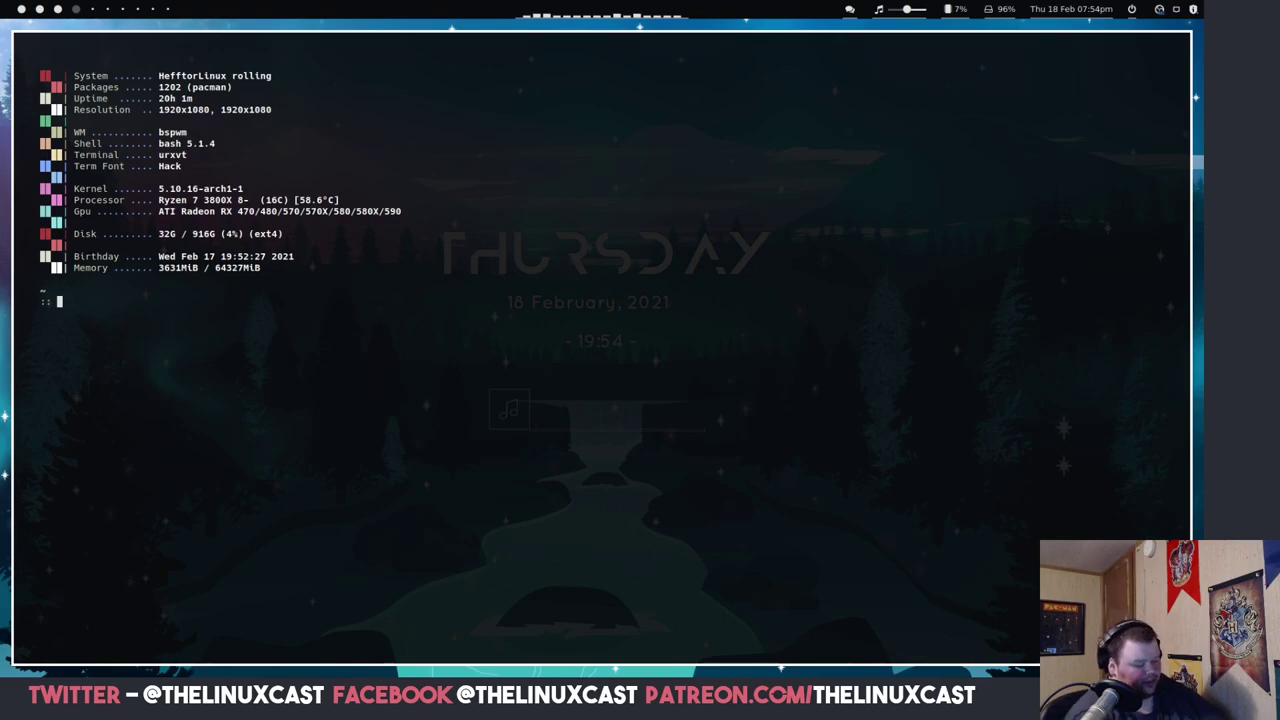
# Close the urxvt terminal, then launch Adblock from rofi and cancel its authentication prompt
pyautogui.write('cd')
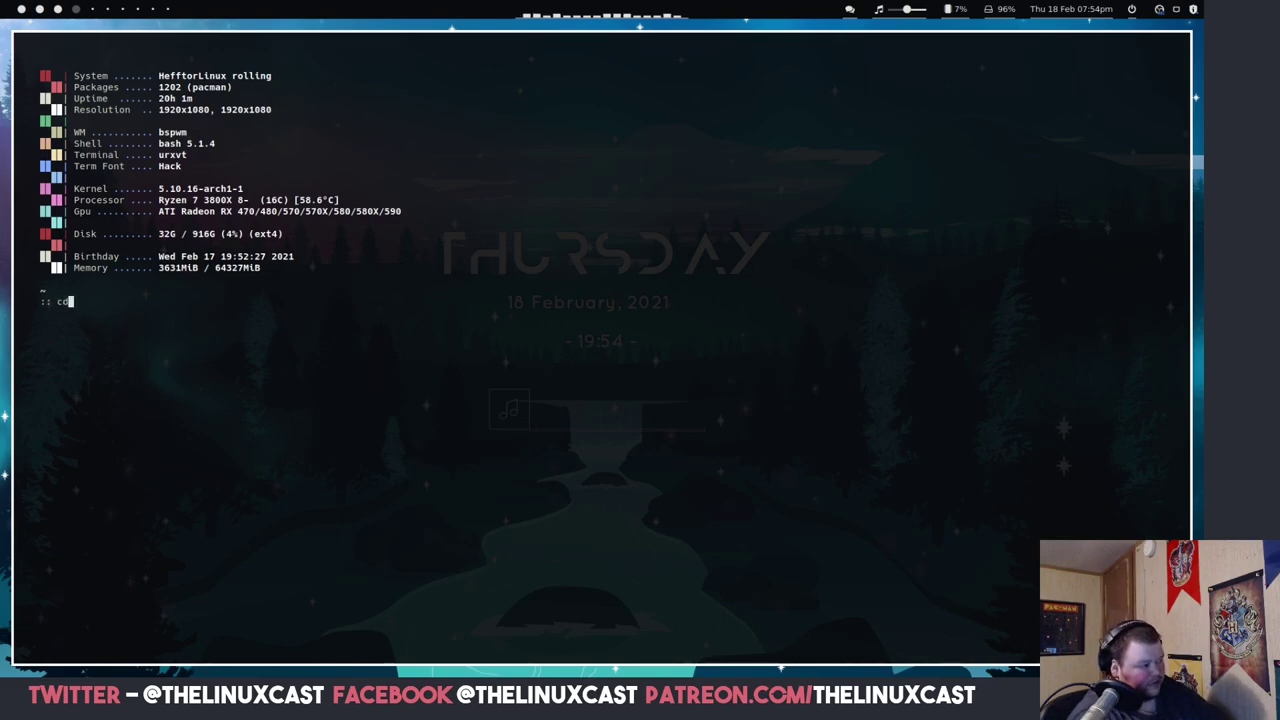
pyautogui.press('BackSpace')
pyautogui.press('BackSpace')
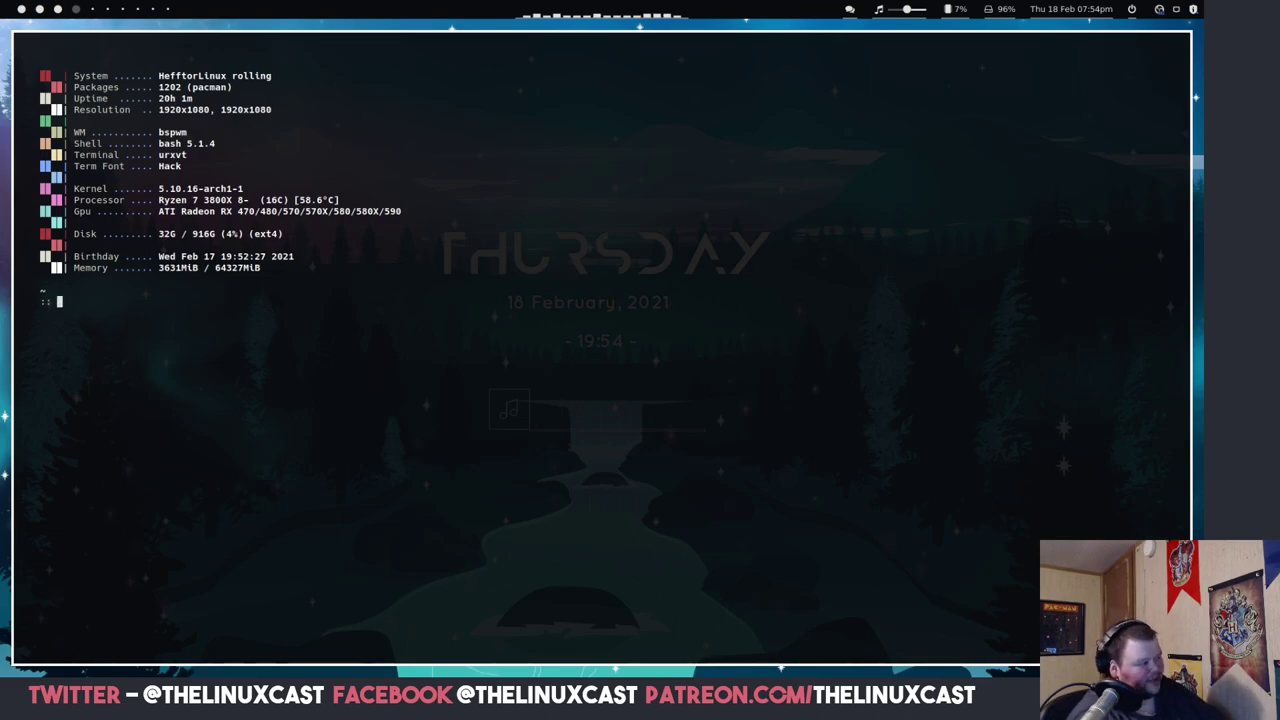
pyautogui.hotkey('ctrl', 'd')
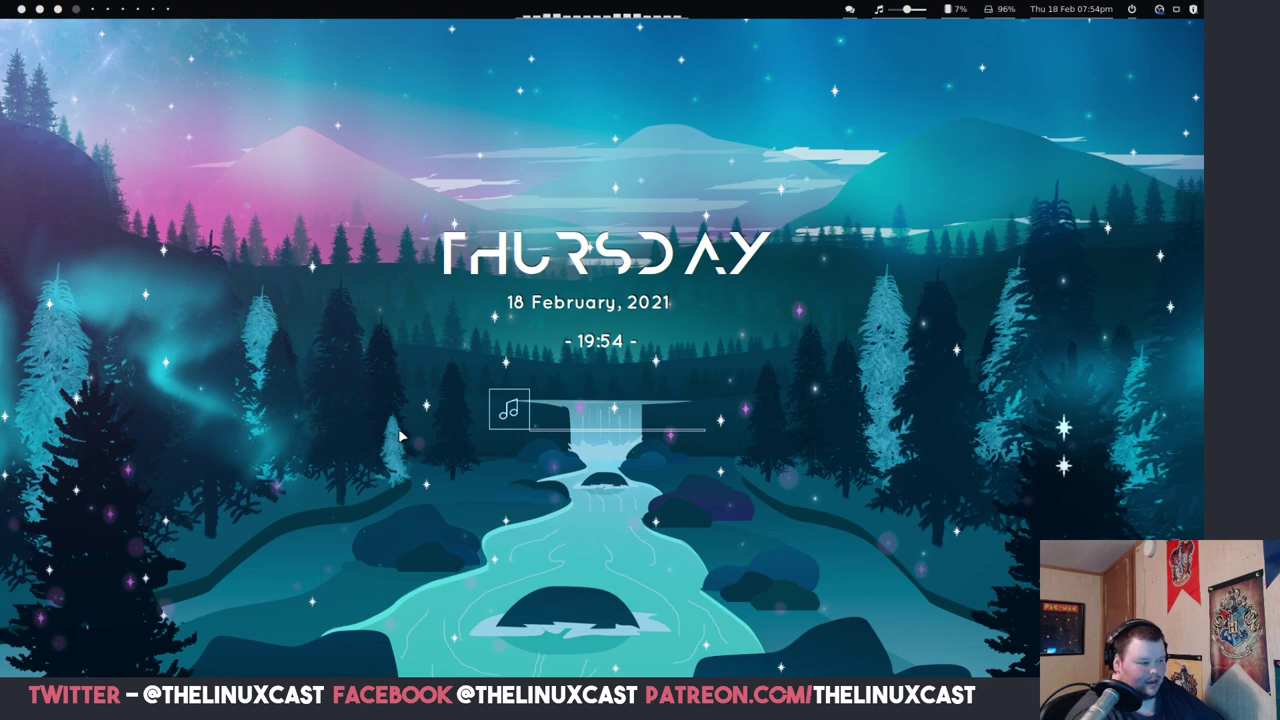
pyautogui.press('super+d')
pyautogui.write('adblock')
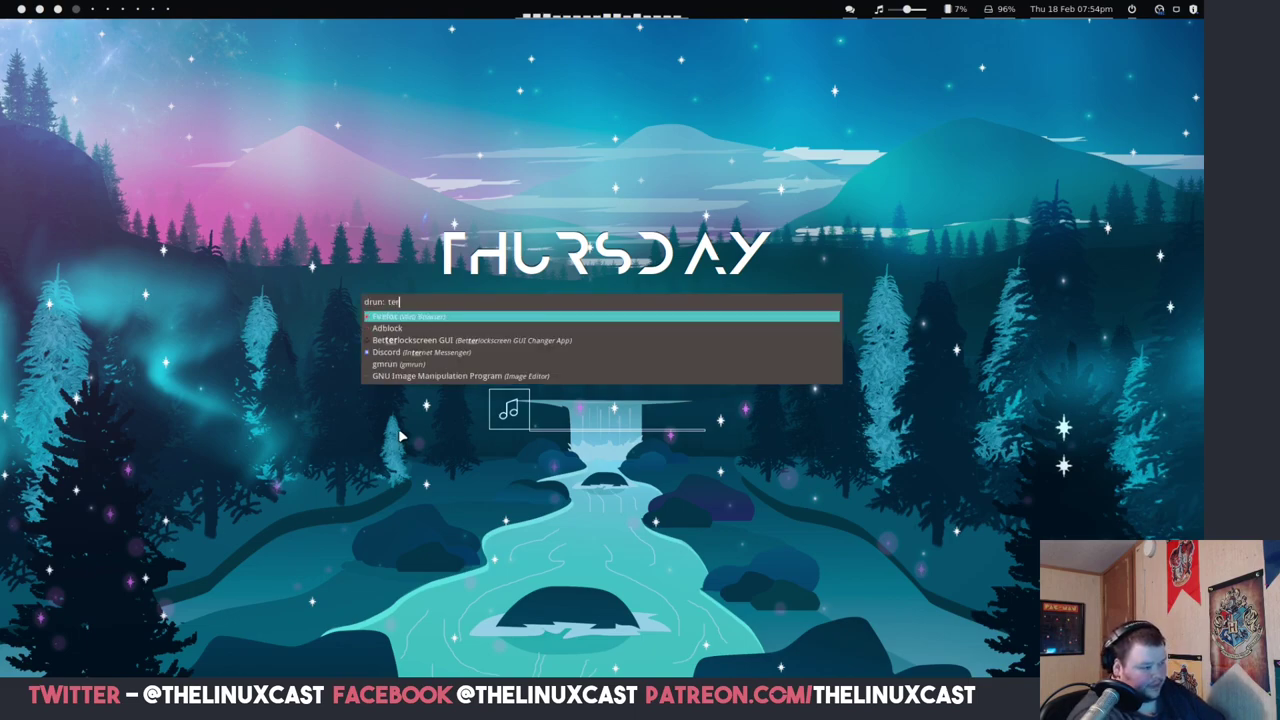
pyautogui.press('Return')
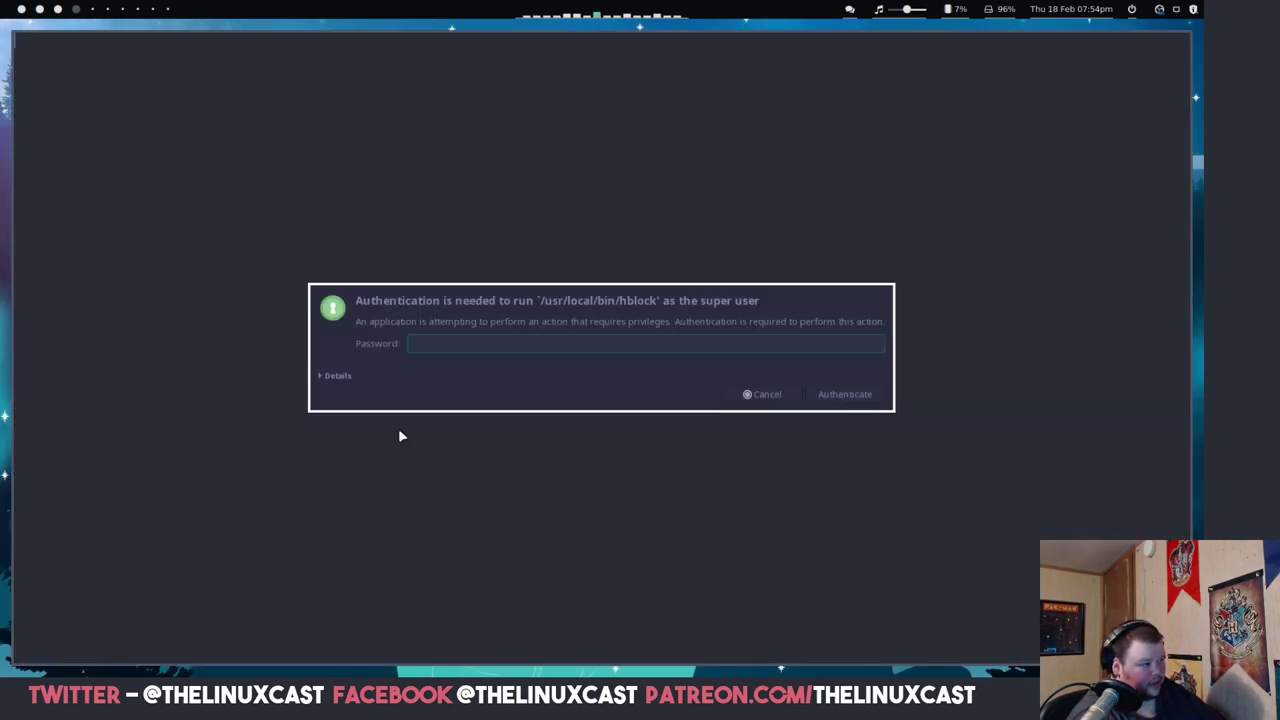
pyautogui.click(762, 394)
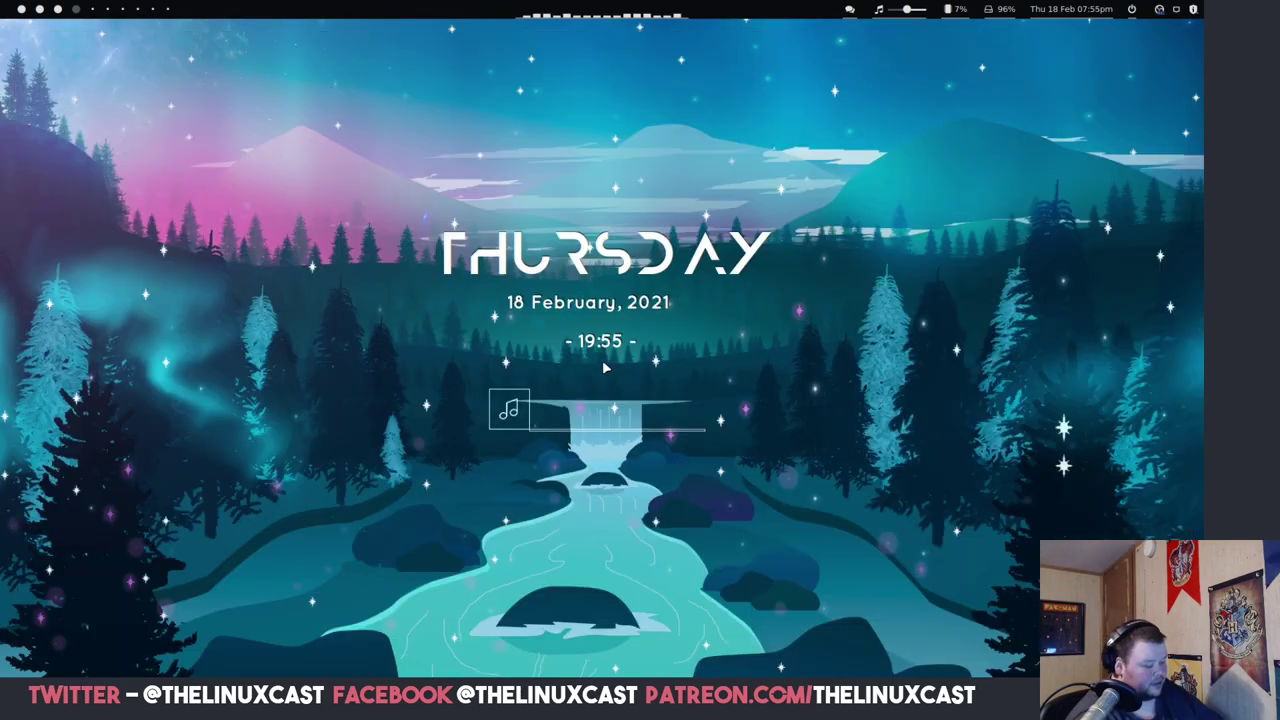
# Launch a Termite terminal from rofi by searching 'termite'
pyautogui.press('super+d')
pyautogui.write('termite')
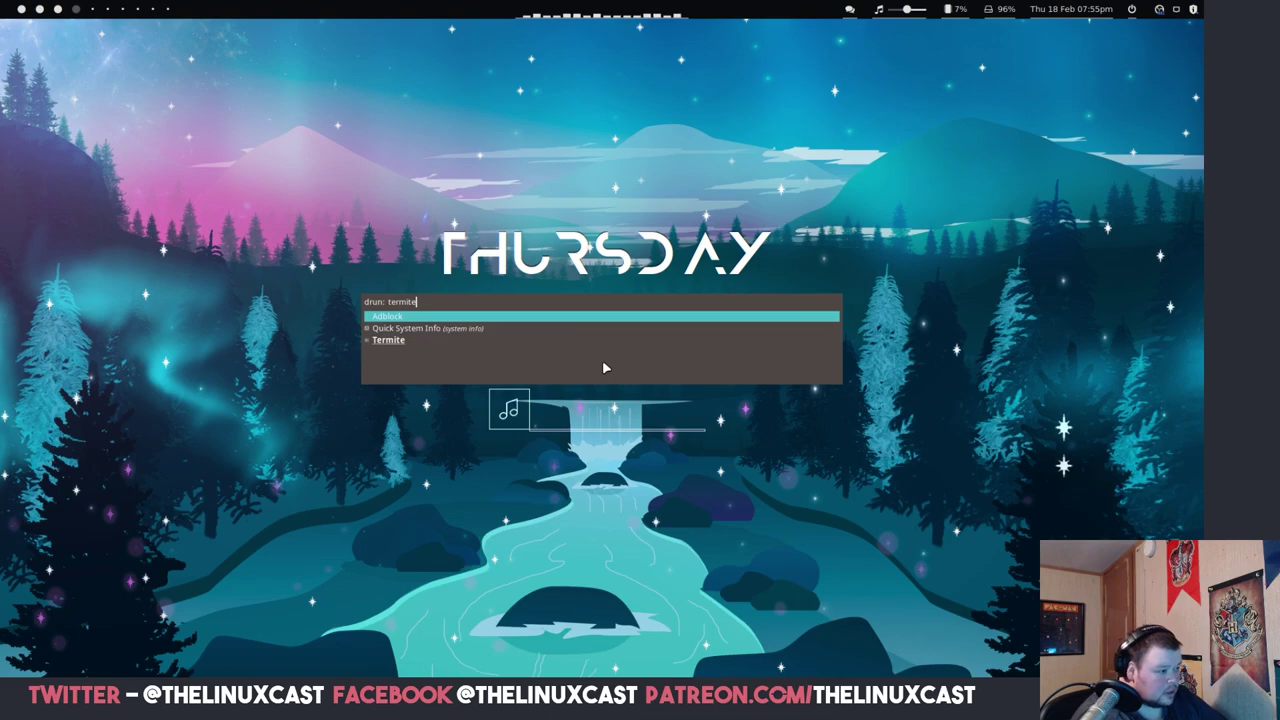
pyautogui.press('Down')
pyautogui.press('Down')
pyautogui.press('Return')
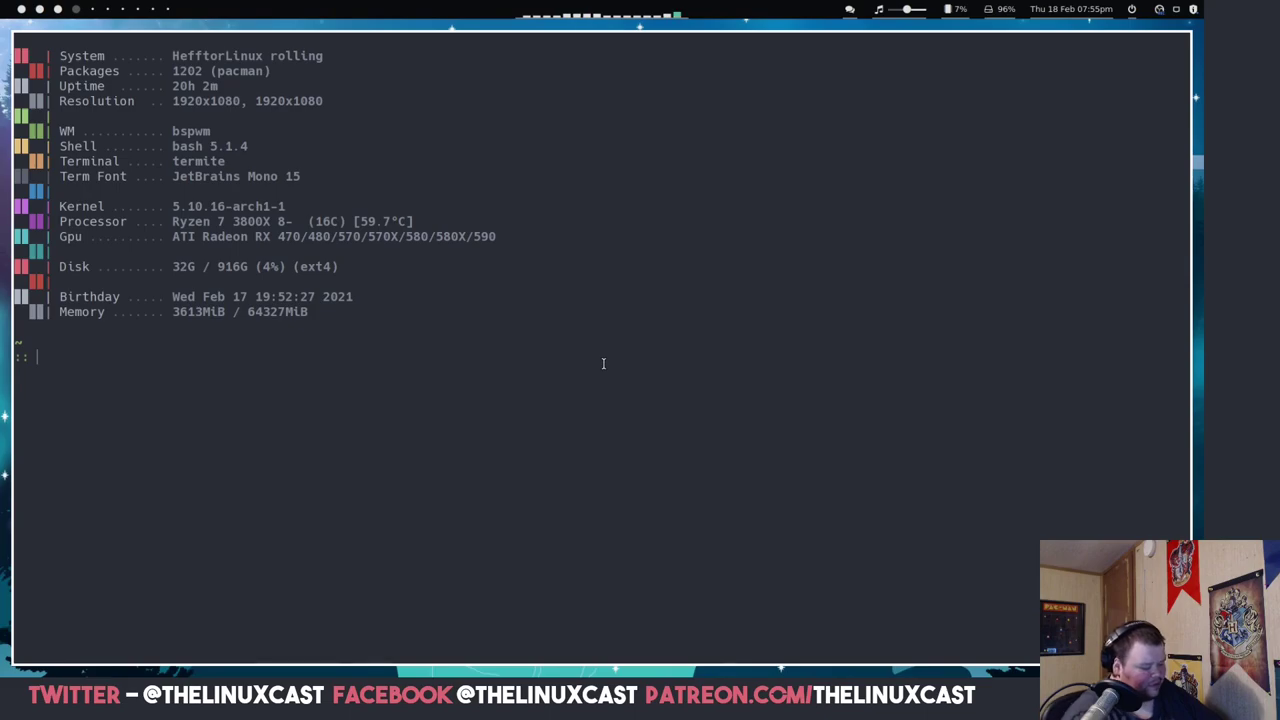
# Open another Termite window from the rofi results for 'termite'
pyautogui.press('super+d')
pyautogui.write('termite')
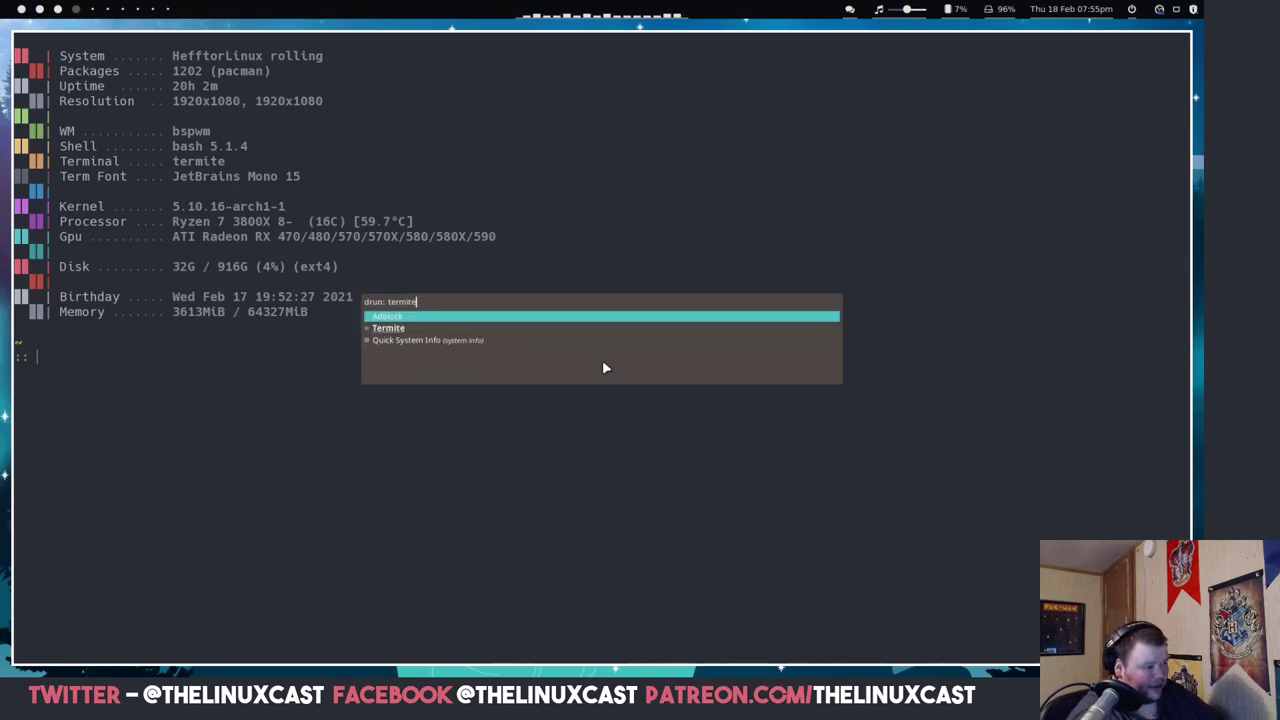
pyautogui.click(389, 328)
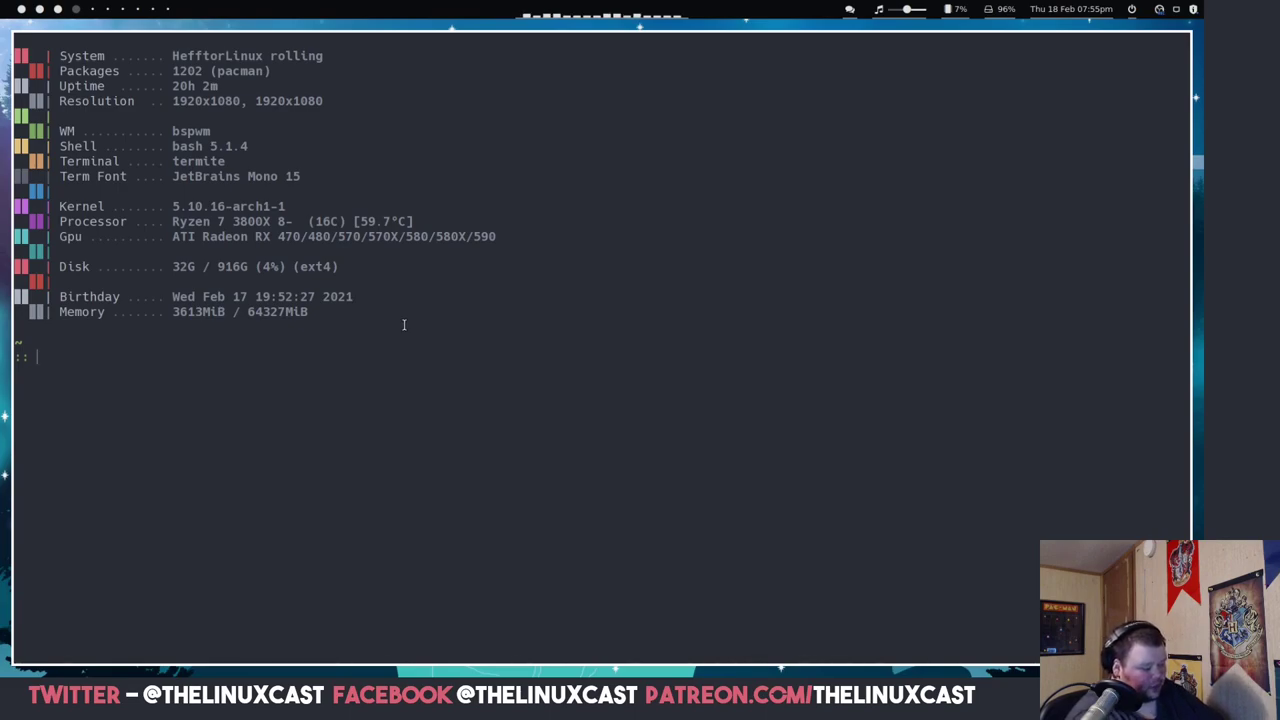
# Zoom the Termite text in and back one step, then run clear to empty the screen
pyautogui.hotkey('ctrl', '+')
pyautogui.hotkey('ctrl', '+')
pyautogui.hotkey('ctrl', '-')
pyautogui.write('c')
pyautogui.press('Return')
pyautogui.write('clear')
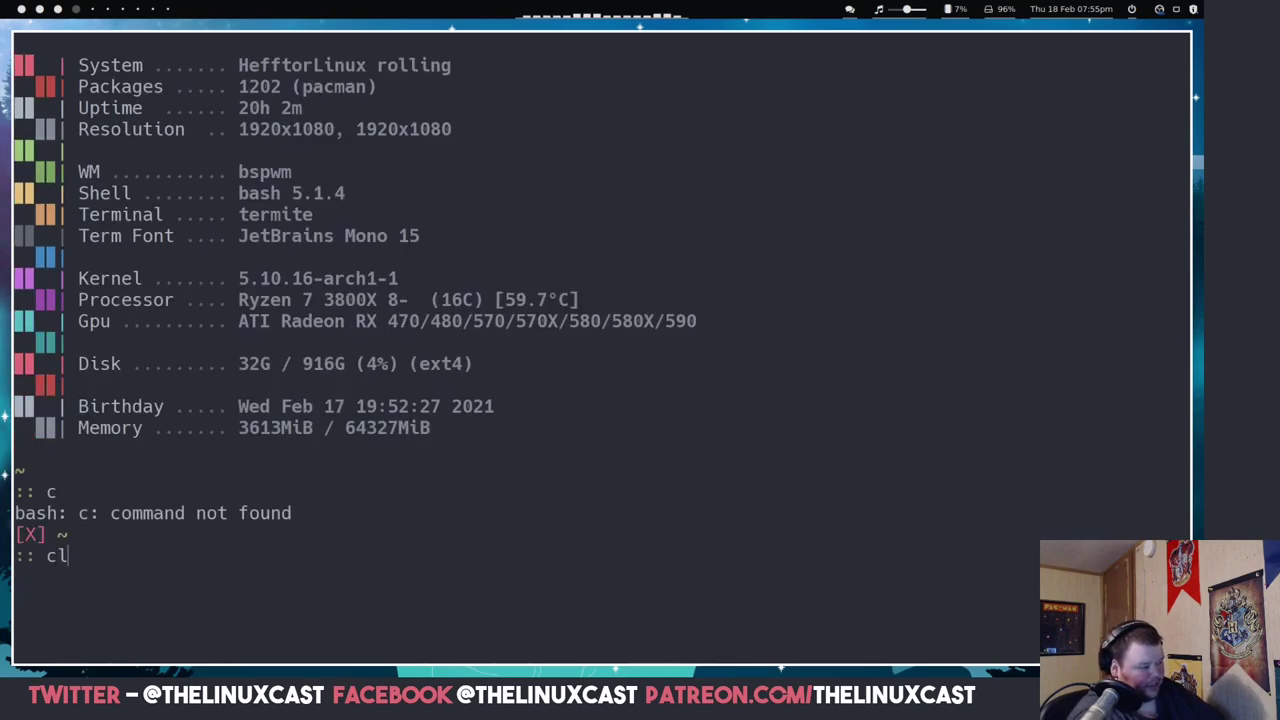
pyautogui.press('Return')
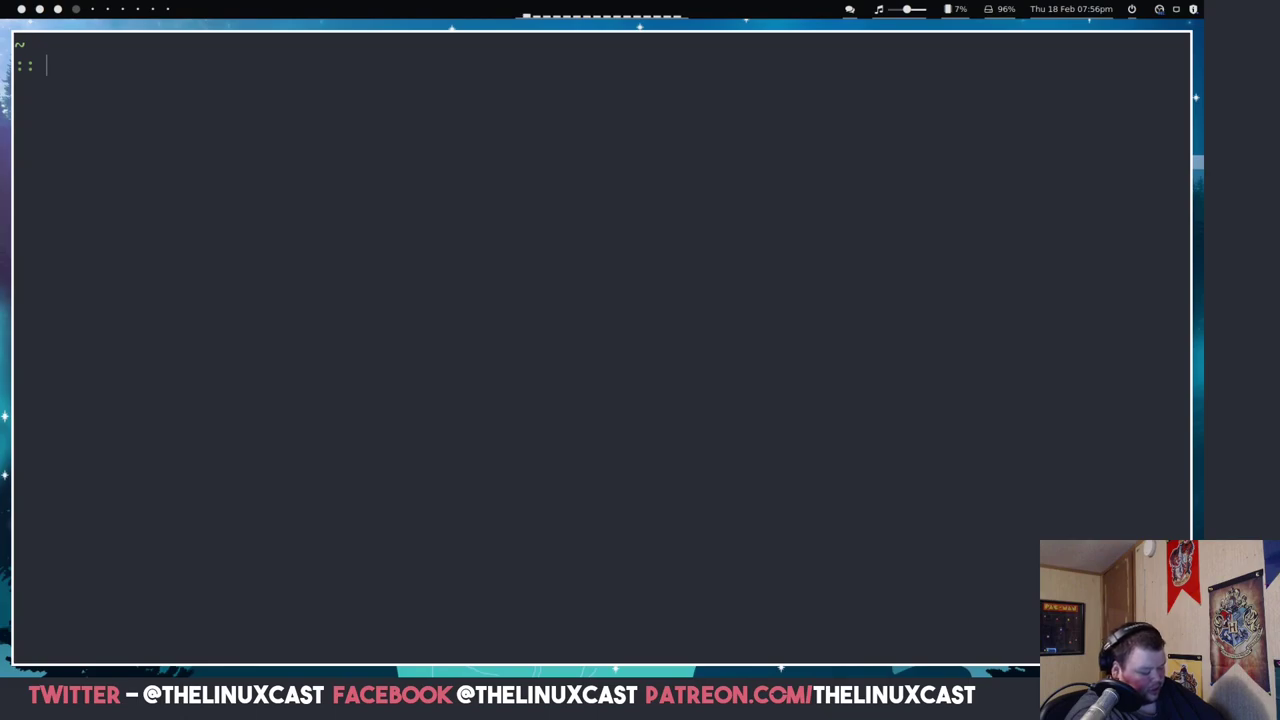
# Change into ~/.config/bspwm and list its files
pyautogui.write('cd ')
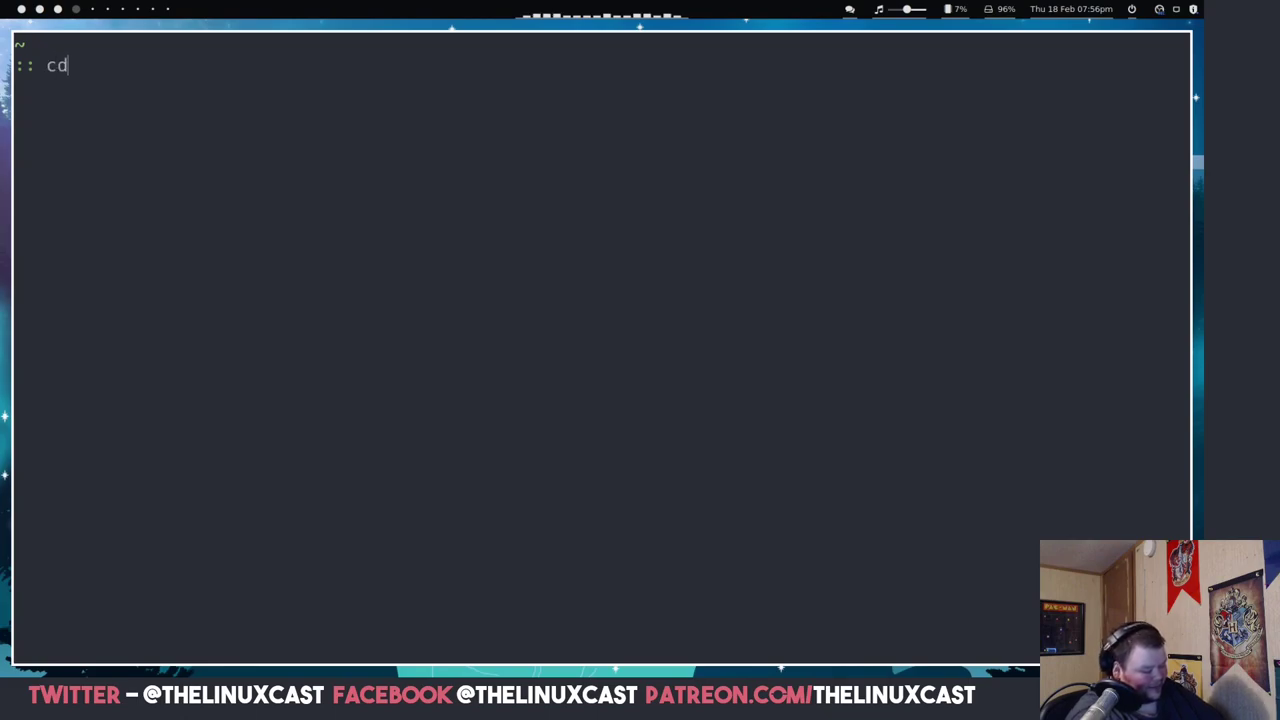
pyautogui.write('.copnfg')
pyautogui.press('BackSpace')
pyautogui.press('BackSpace')
pyautogui.press('BackSpace')
pyautogui.press('BackSpace')
pyautogui.write('nfig/bspw')
pyautogui.press('BackSpace')
pyautogui.write('p')
pyautogui.press('Tab')
pyautogui.press('Return')
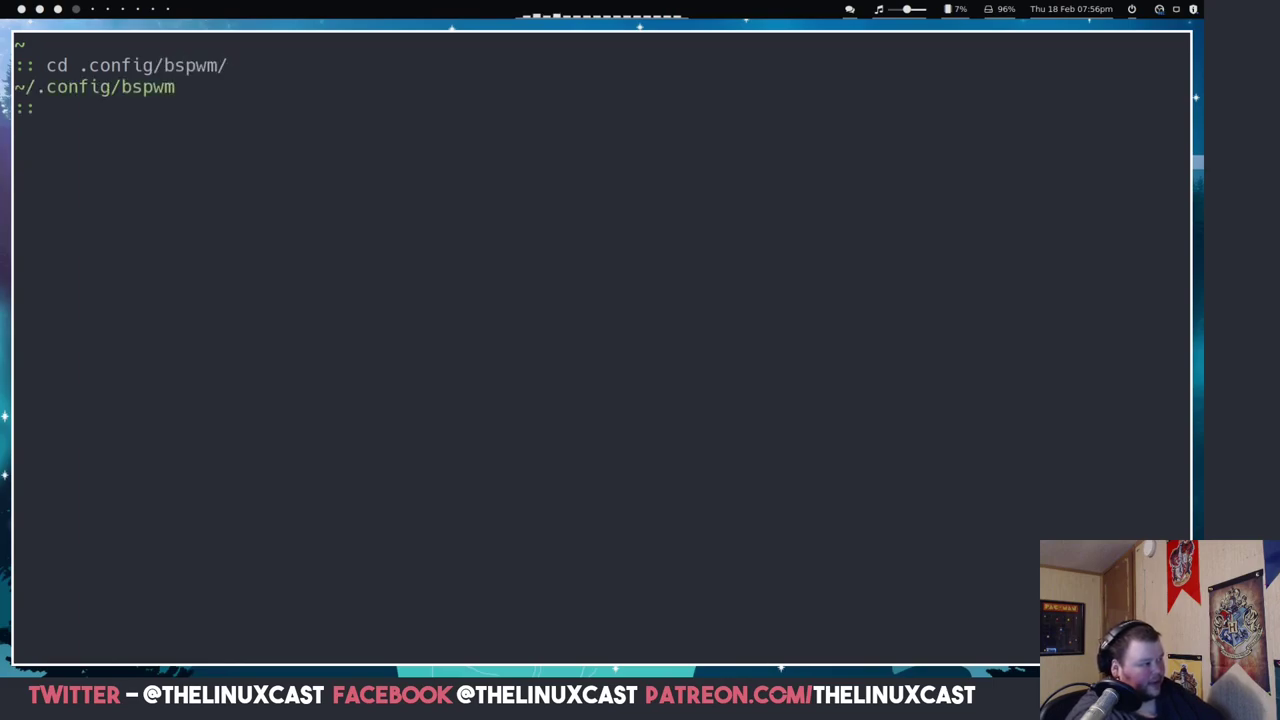
pyautogui.write('ls')
pyautogui.press('Return')
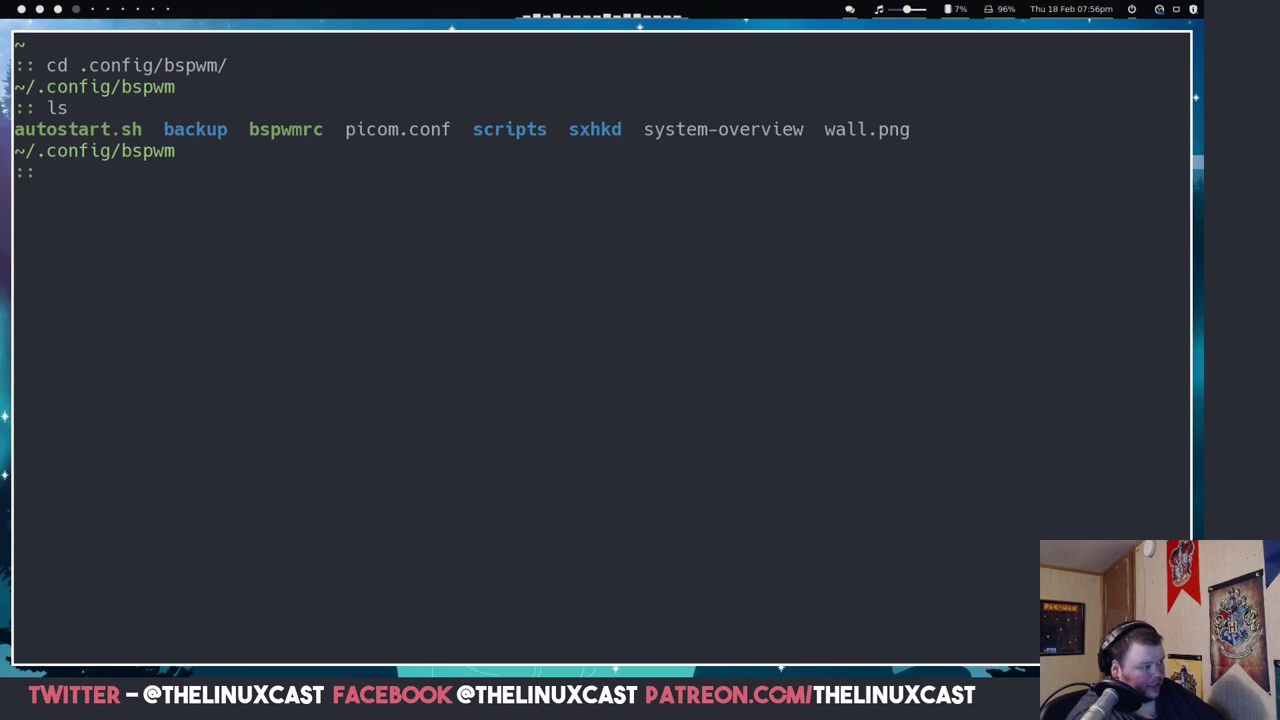
# Move into the sxhkd folder and open sxhkdrc in Vim
pyautogui.write('cd sx')
pyautogui.press('Tab')
pyautogui.press('Return')
pyautogui.write('vim sx')
pyautogui.press('Tab')
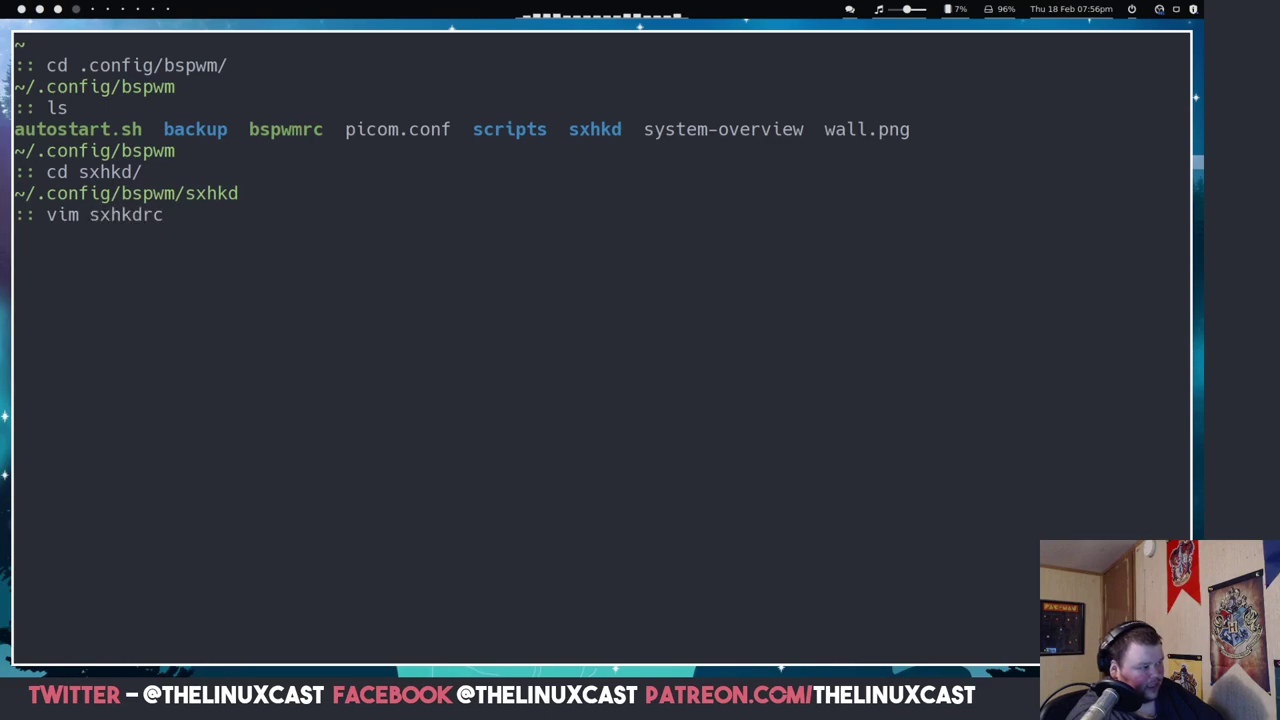
pyautogui.press('Return')
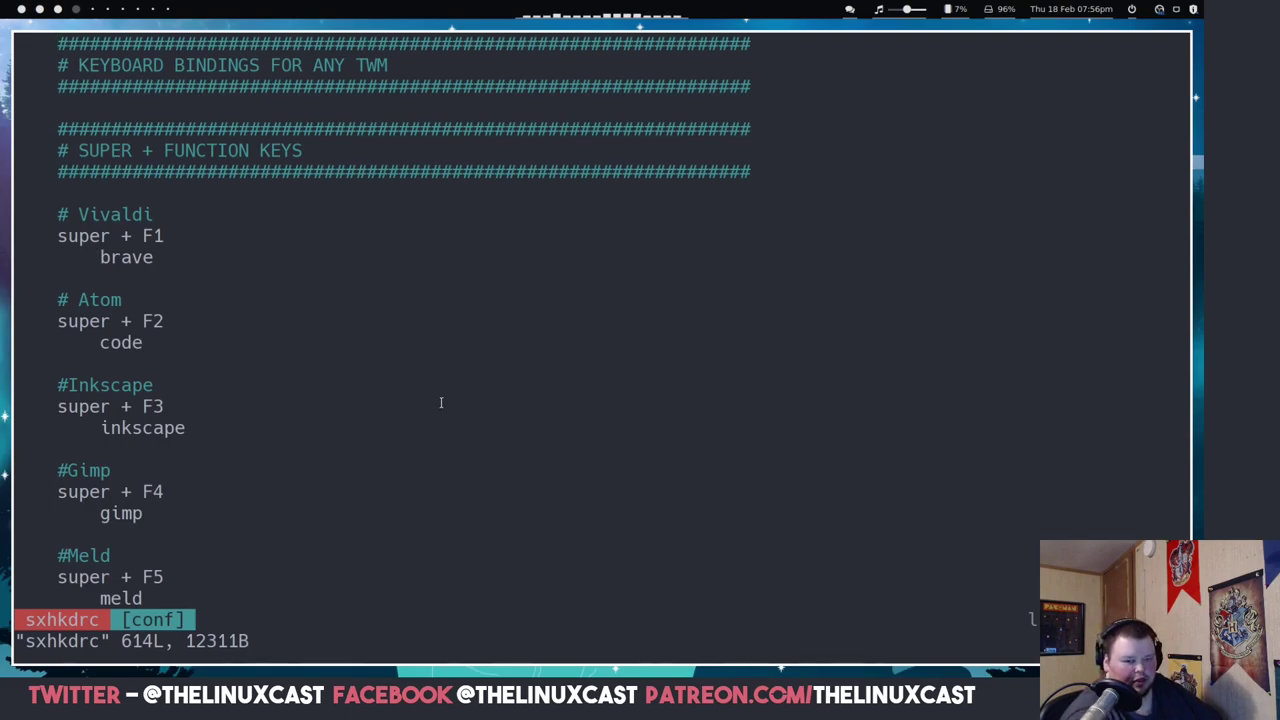
# Highlight the Vivaldi comment, brave and code commands, then move to the #Inkscape line in sxhkdrc
pyautogui.moveTo(57, 214); pyautogui.dragTo(153, 213)
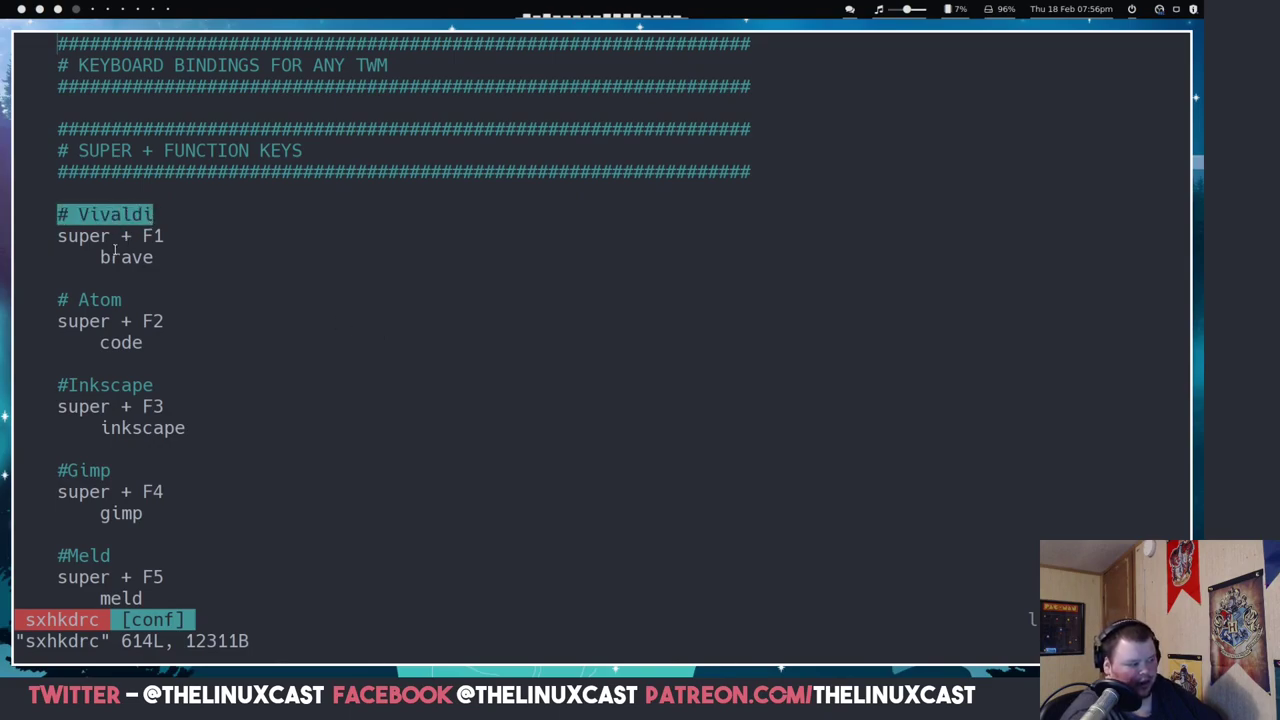
pyautogui.moveTo(110, 257); pyautogui.dragTo(154, 258)
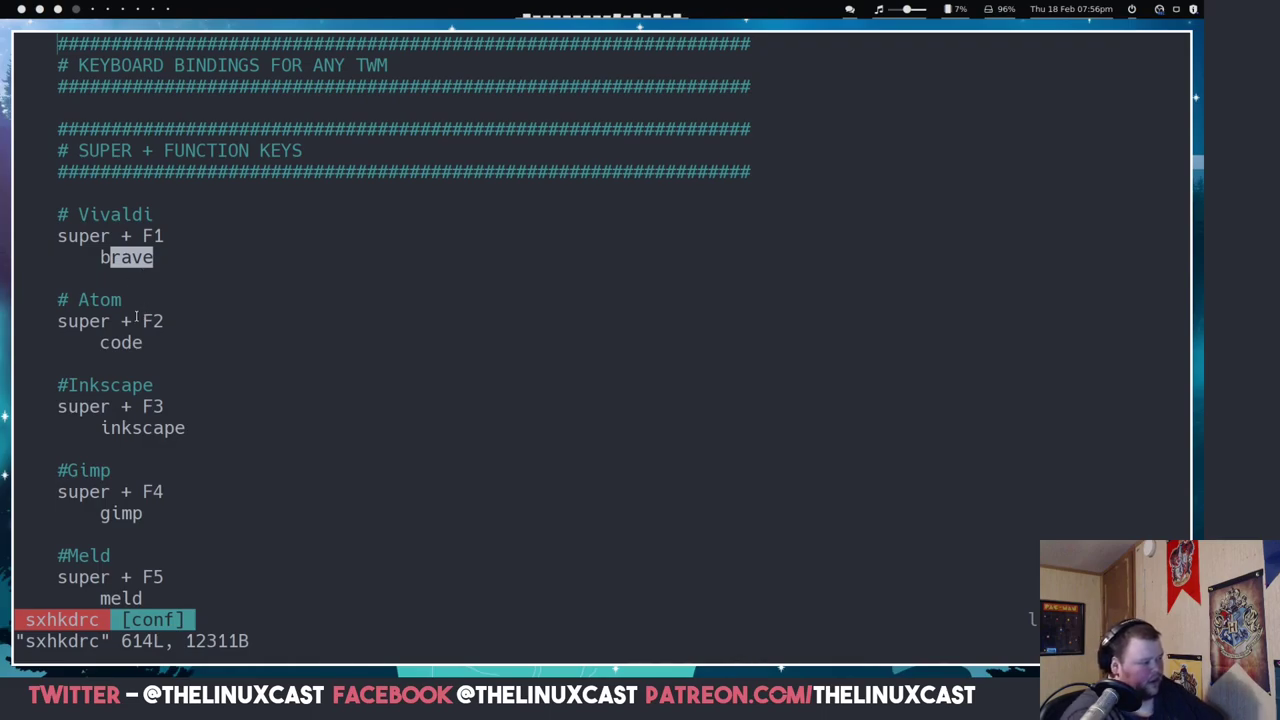
pyautogui.moveTo(99, 342); pyautogui.dragTo(143, 342)
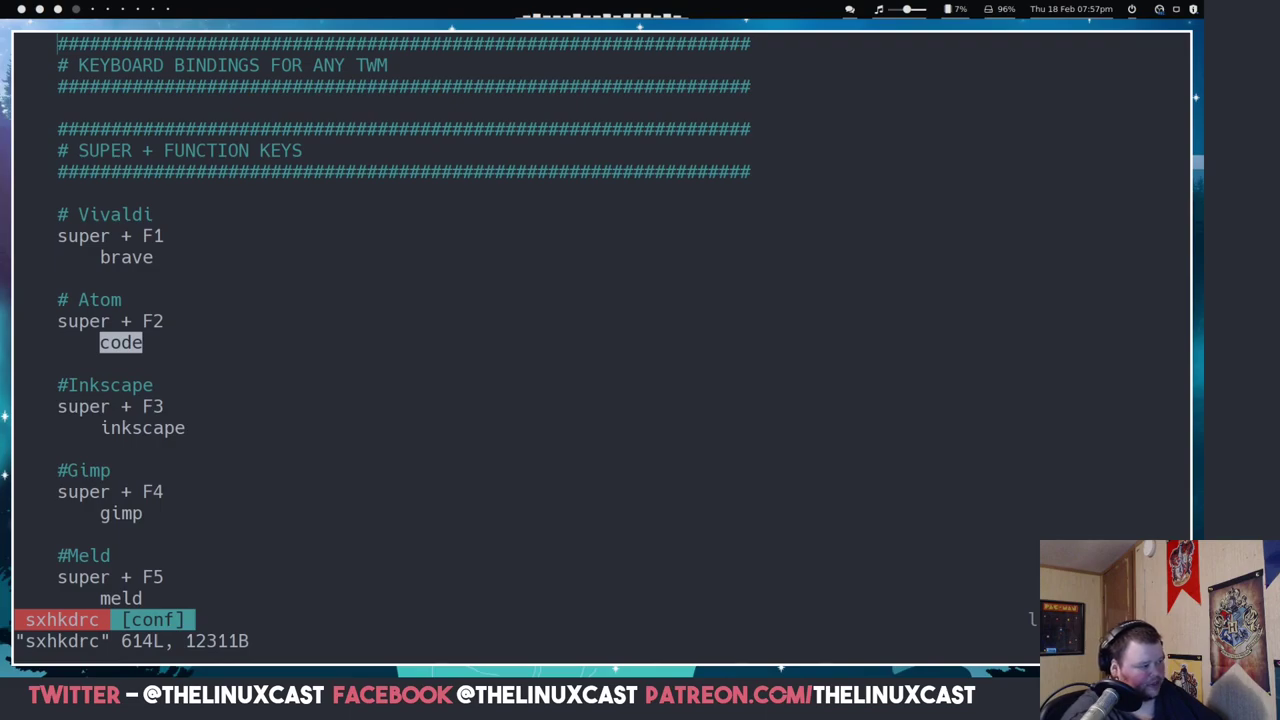
pyautogui.click(58, 278)
pyautogui.click(58, 385)
# Move down past the meld, Vlc and Evolution bindings to htop, then launch htop with Super+H
pyautogui.press('j')
pyautogui.press('j')
pyautogui.press('j')
pyautogui.press('j')
pyautogui.press('j')
pyautogui.press('j')
pyautogui.press('j')
pyautogui.press('j')
pyautogui.press('j')
pyautogui.press('j')
pyautogui.press('j')
pyautogui.press('j')
pyautogui.press('j')
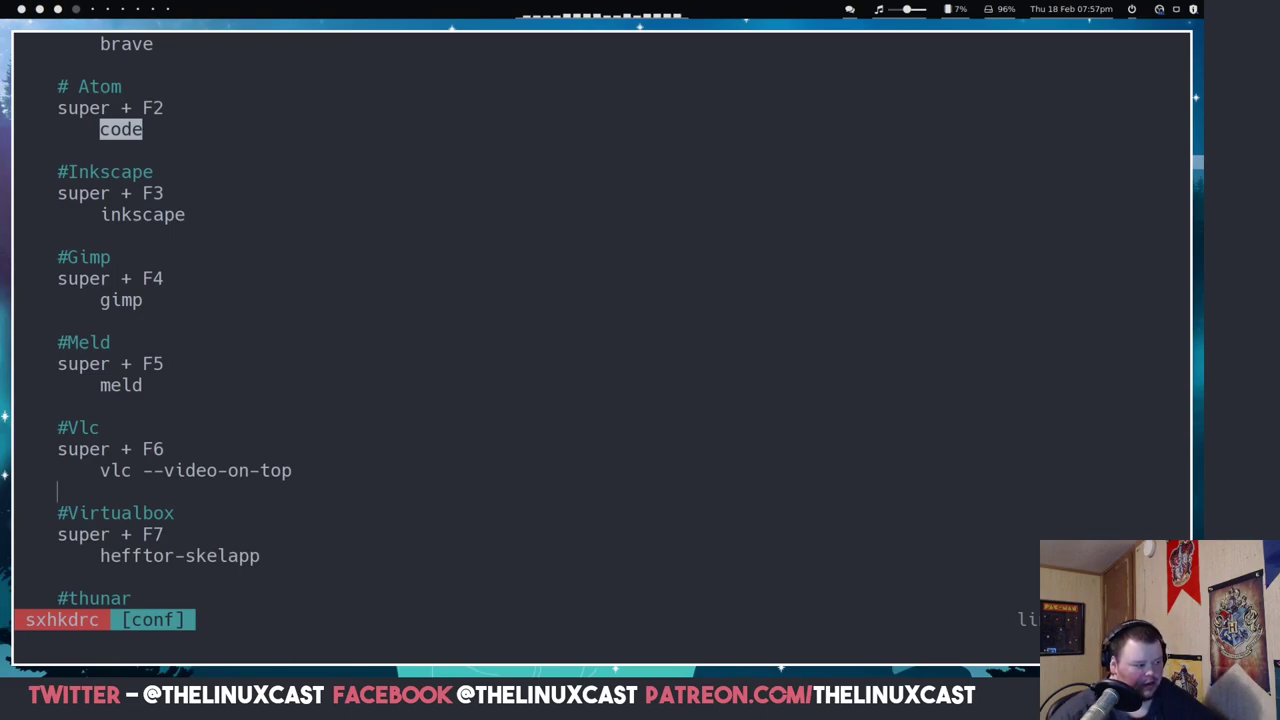
pyautogui.press('j')
pyautogui.press('j')
pyautogui.press('j')
pyautogui.press('j')
pyautogui.press('j')
pyautogui.press('j')
pyautogui.press('j')
pyautogui.press('j')
pyautogui.press('j')
pyautogui.press('j')
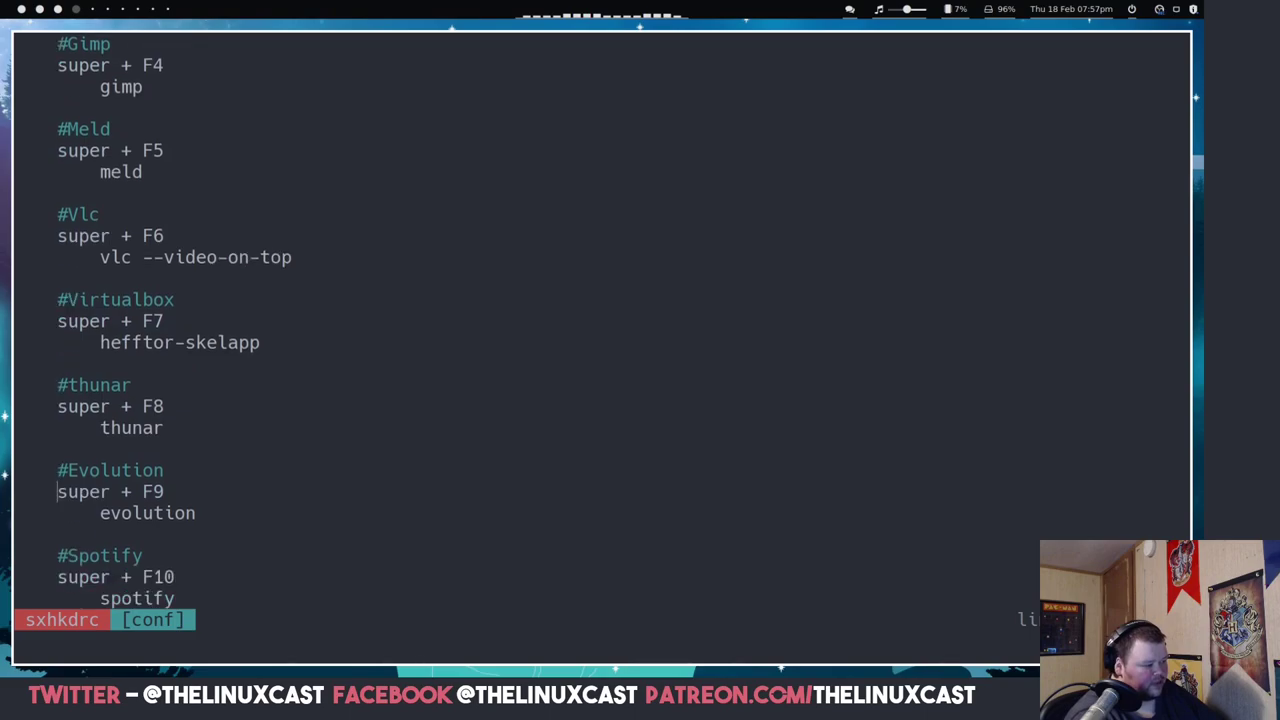
pyautogui.press('j')
pyautogui.press('j')
pyautogui.press('j')
pyautogui.press('j')
pyautogui.press('j')
pyautogui.press('j')
pyautogui.press('j')
pyautogui.press('j')
pyautogui.press('j')
pyautogui.press('j')
pyautogui.press('j')
pyautogui.press('j')
pyautogui.press('j')
pyautogui.press('j')
pyautogui.press('j')
pyautogui.press('j')
pyautogui.press('j')
pyautogui.press('j')
pyautogui.press('j')
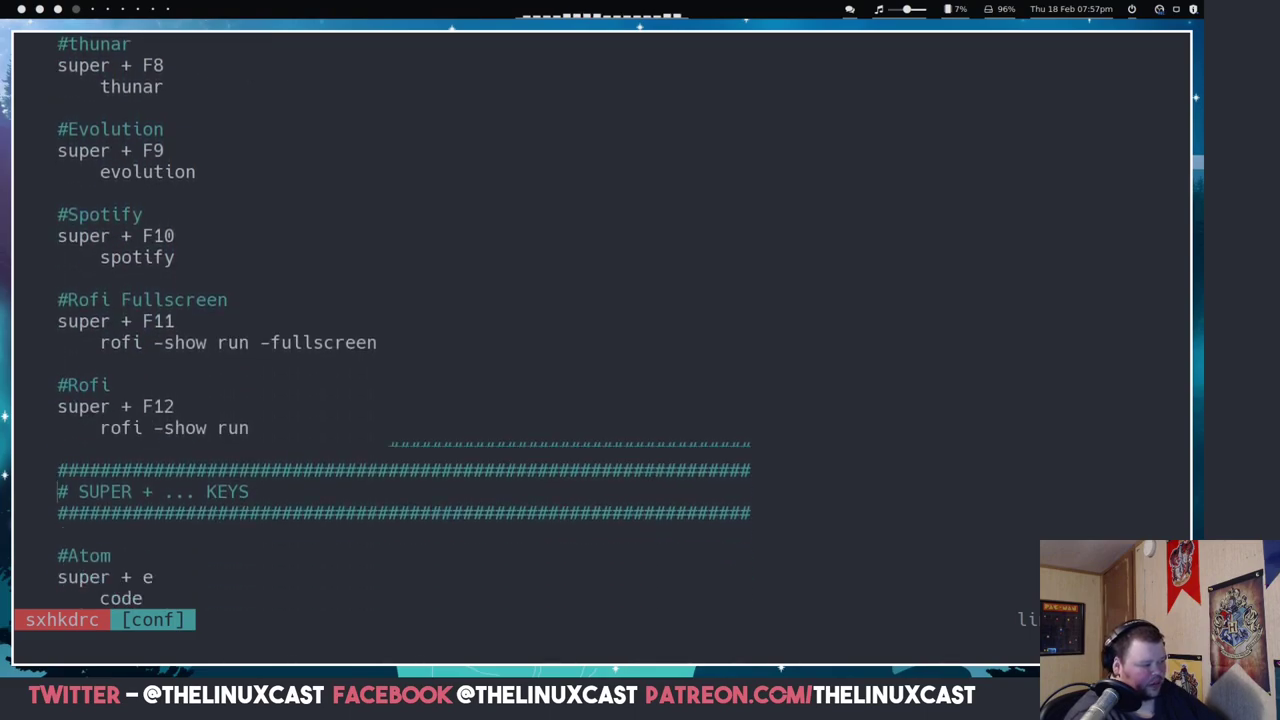
pyautogui.press('j')
pyautogui.press('j')
pyautogui.press('j')
pyautogui.press('j')
pyautogui.press('j')
pyautogui.press('j')
pyautogui.press('j')
pyautogui.press('j')
pyautogui.press('j')
pyautogui.press('j')
pyautogui.press('j')
pyautogui.press('j')
pyautogui.press('j')
pyautogui.press('j')
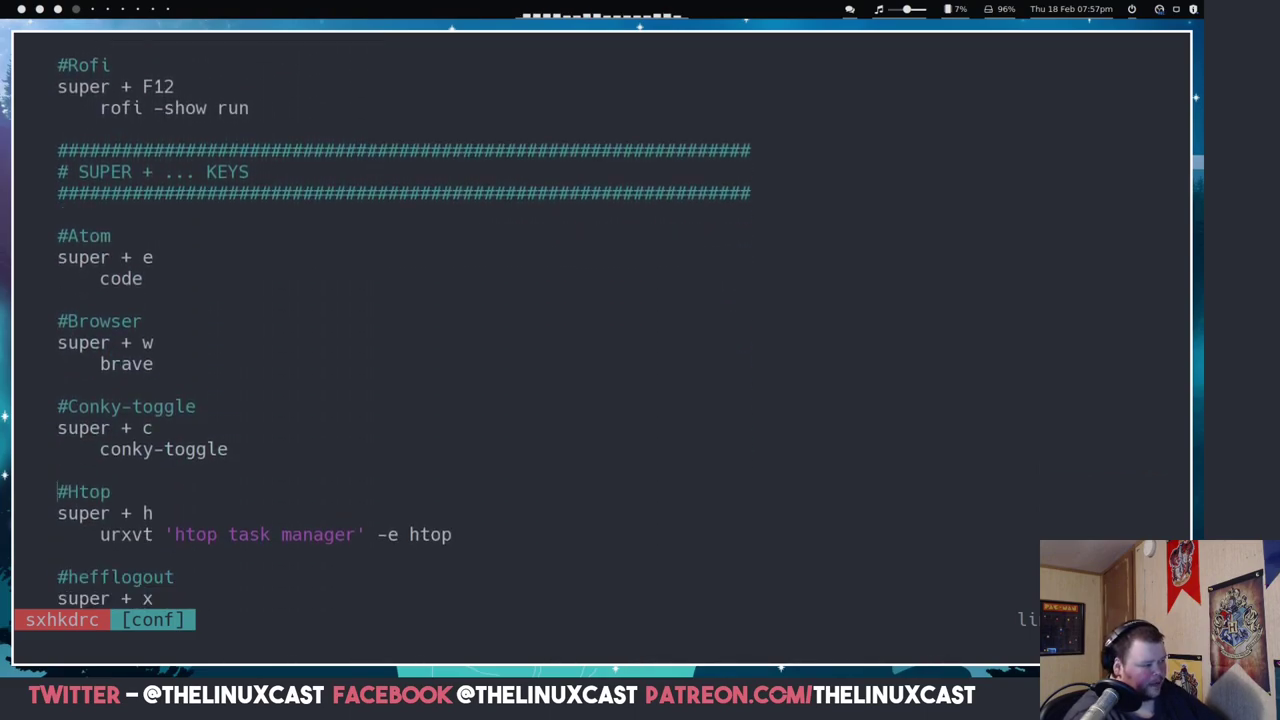
pyautogui.press('j')
pyautogui.press('j')
pyautogui.press('j')
pyautogui.press('j')
pyautogui.press('j')
pyautogui.press('j')
pyautogui.press('j')
pyautogui.press('j')
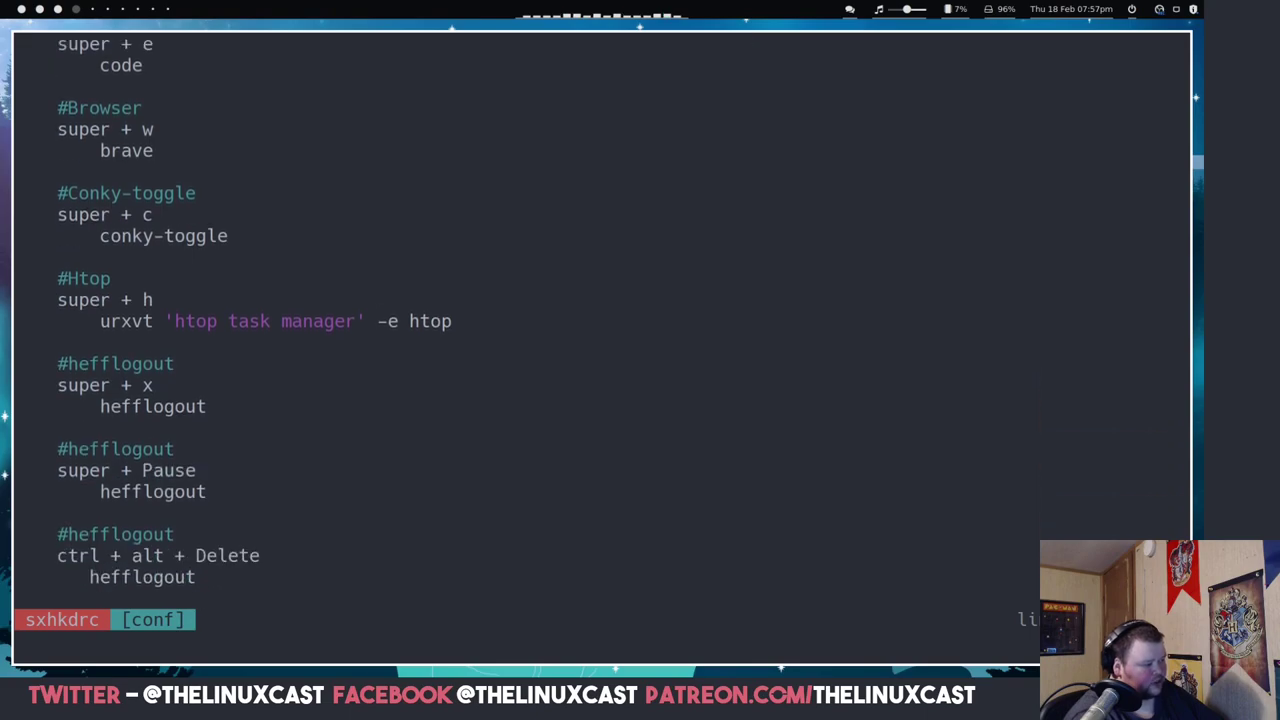
pyautogui.press('super+h')
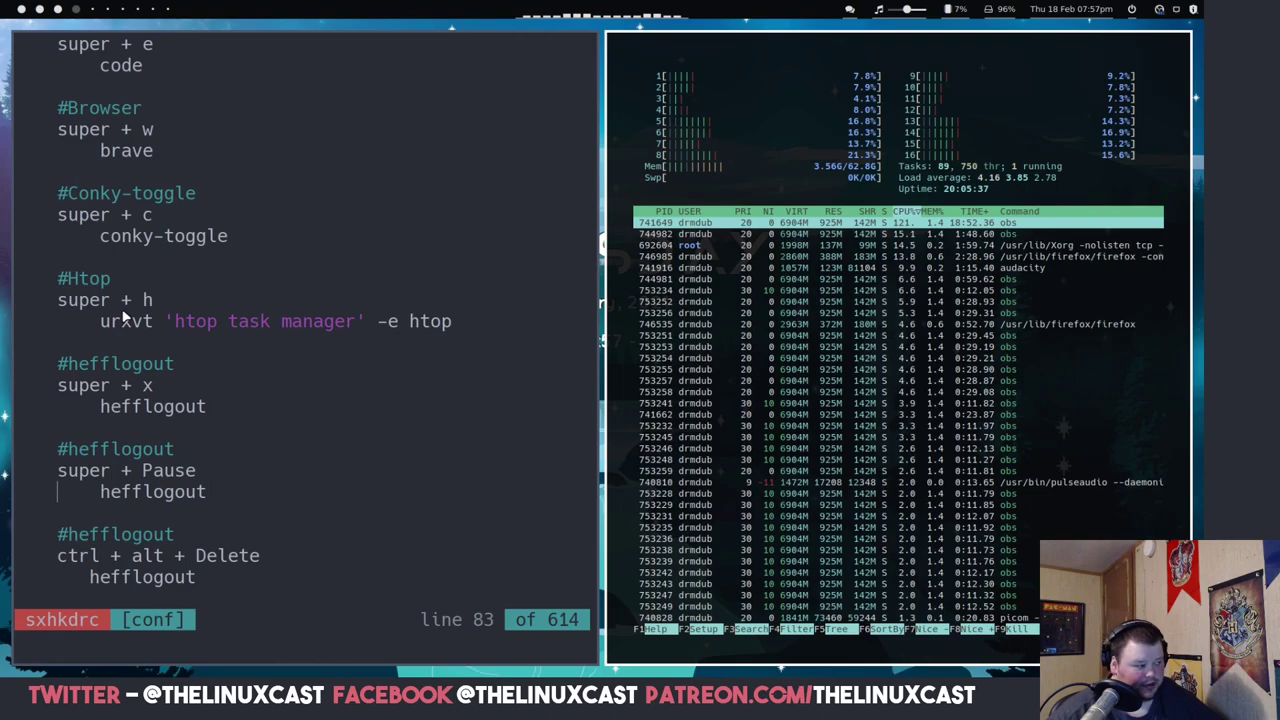
# Quit htop, launch GIMP from rofi, then close GIMP again to return to sxhkdrc
pyautogui.press('q')
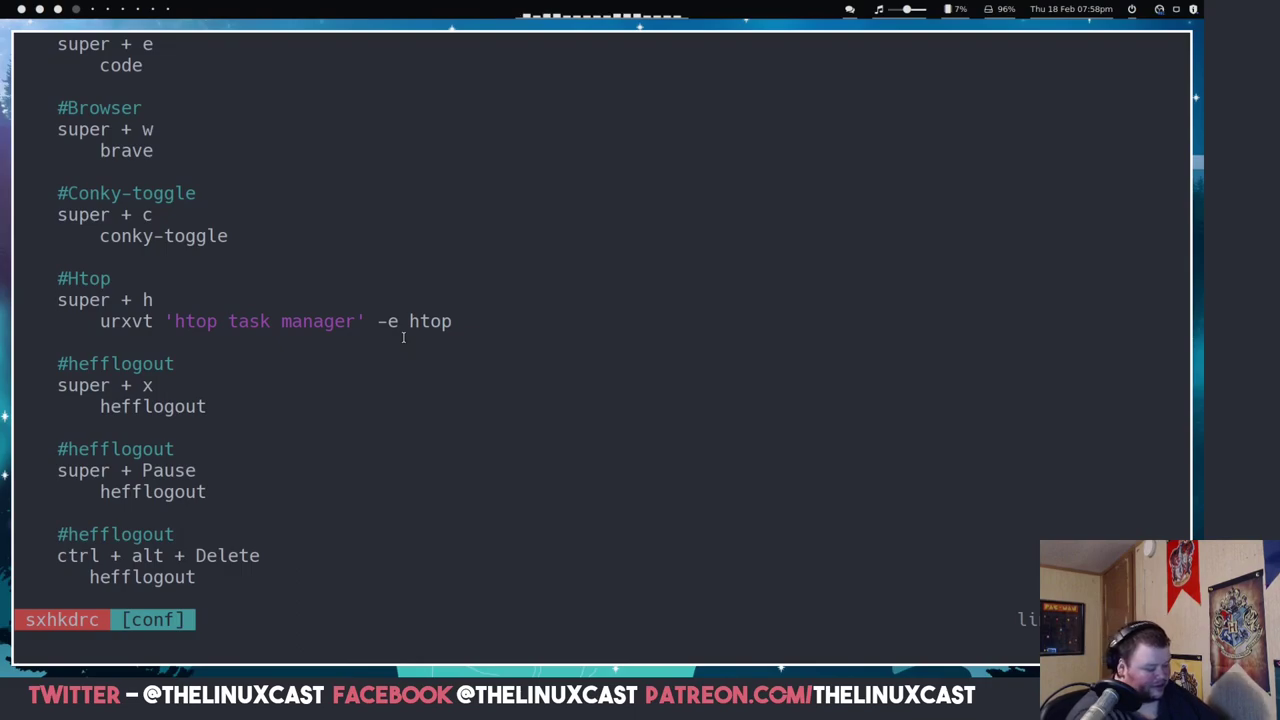
pyautogui.press('super+d')
pyautogui.write('gimp')
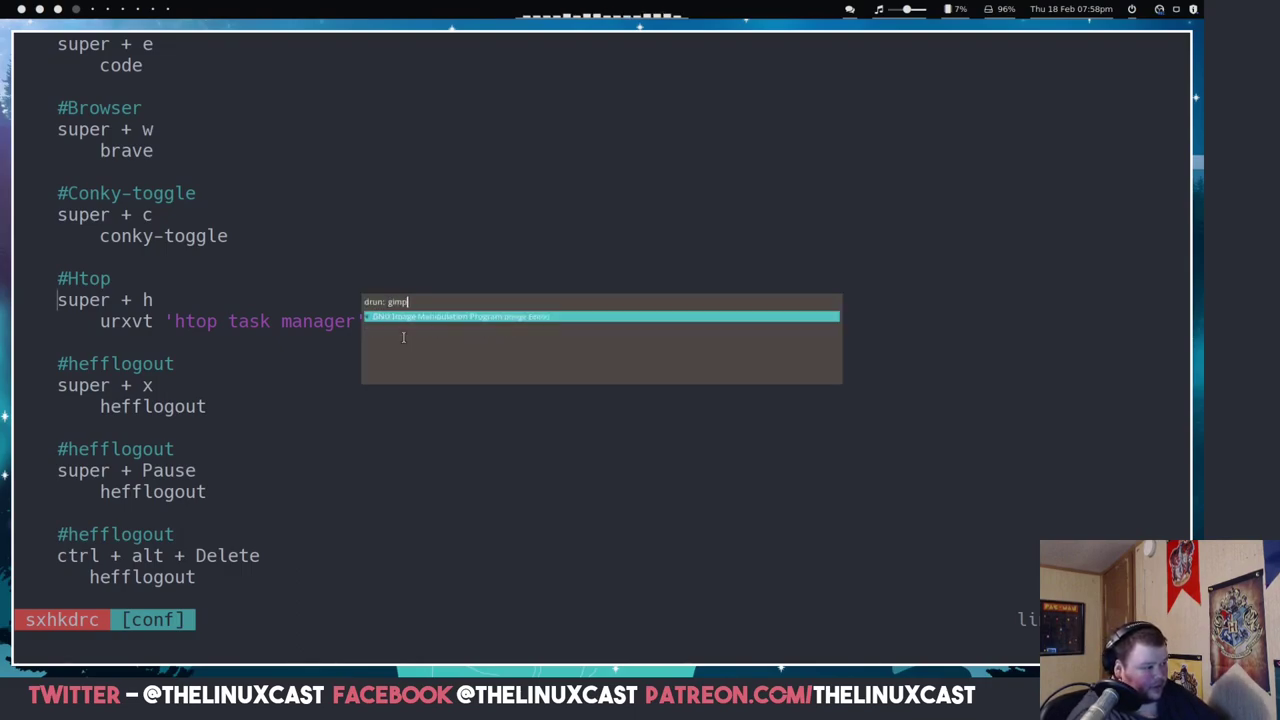
pyautogui.press('Return')
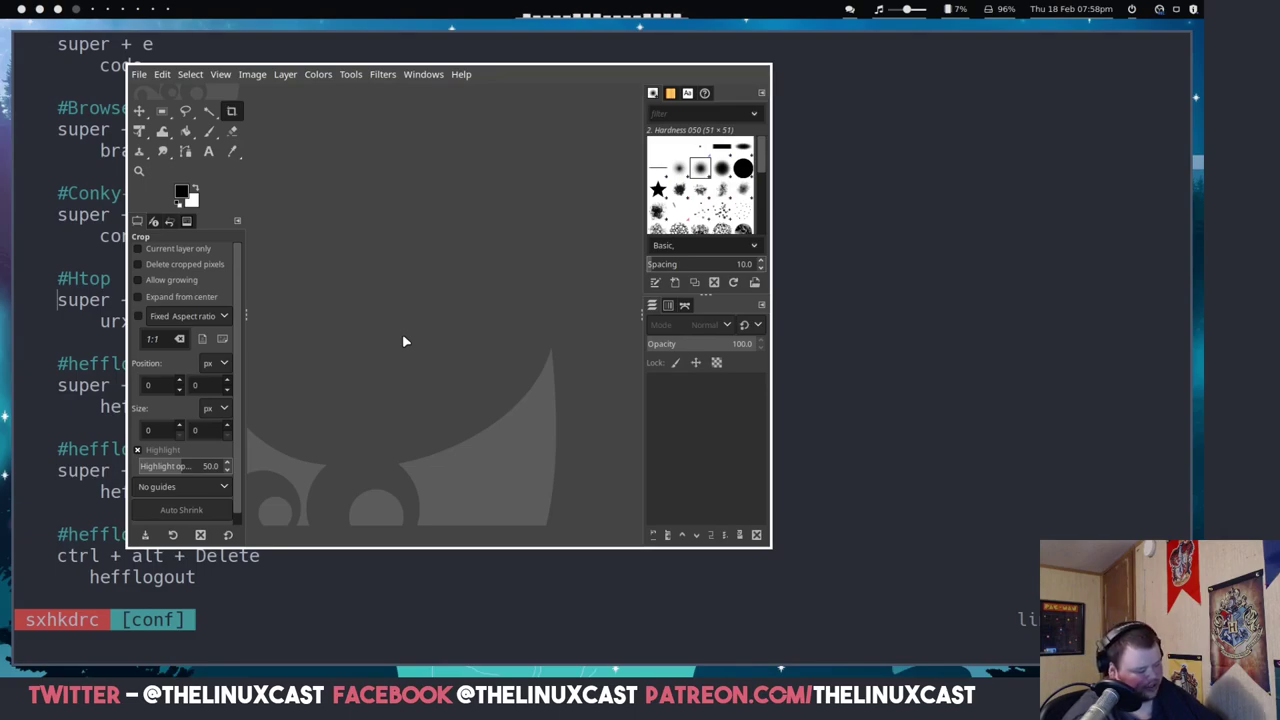
pyautogui.press('super+q')
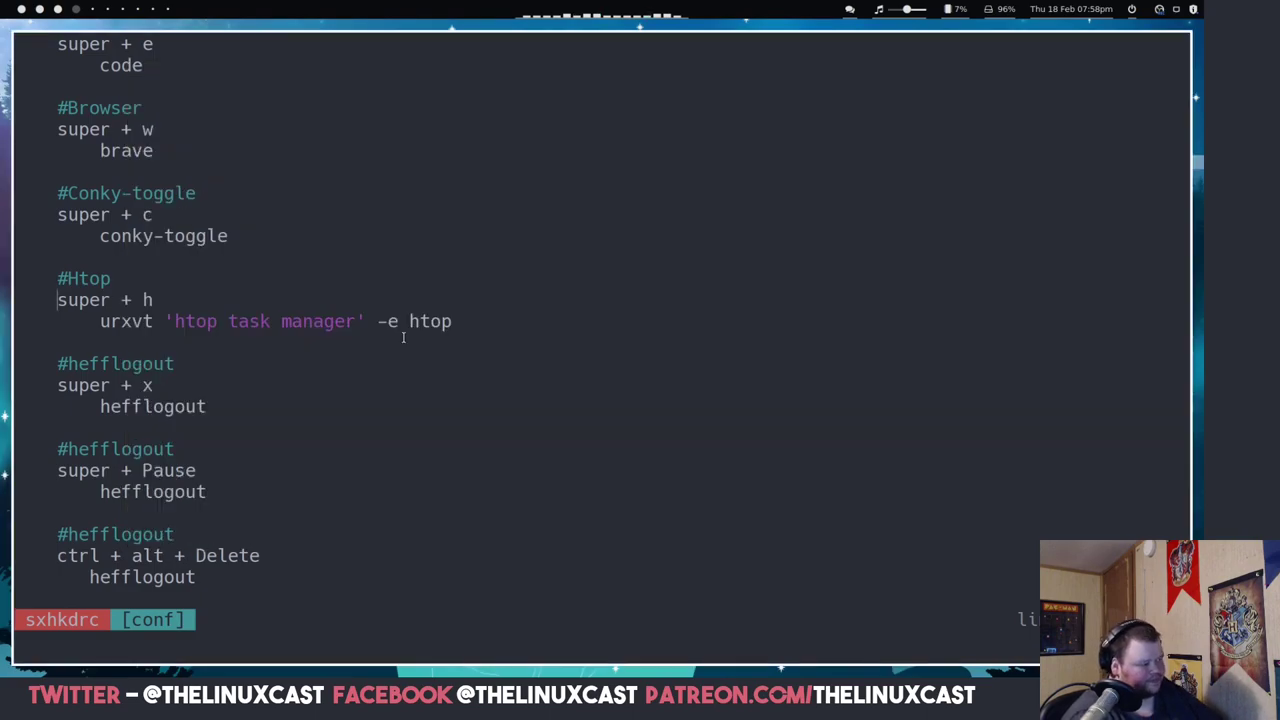
pyautogui.press('Down')
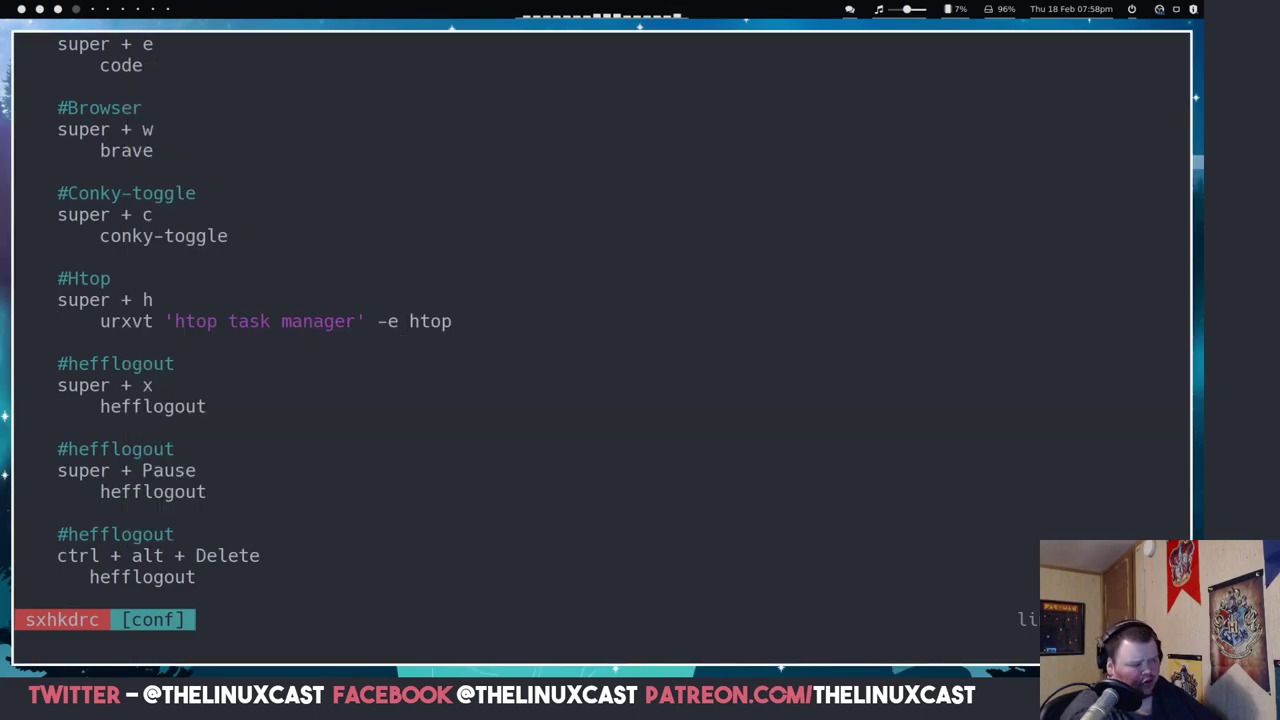
# Move down to the Rofi theme selector binding and test it with Super+R, then dismiss it
pyautogui.press('Down')
pyautogui.press('Down')
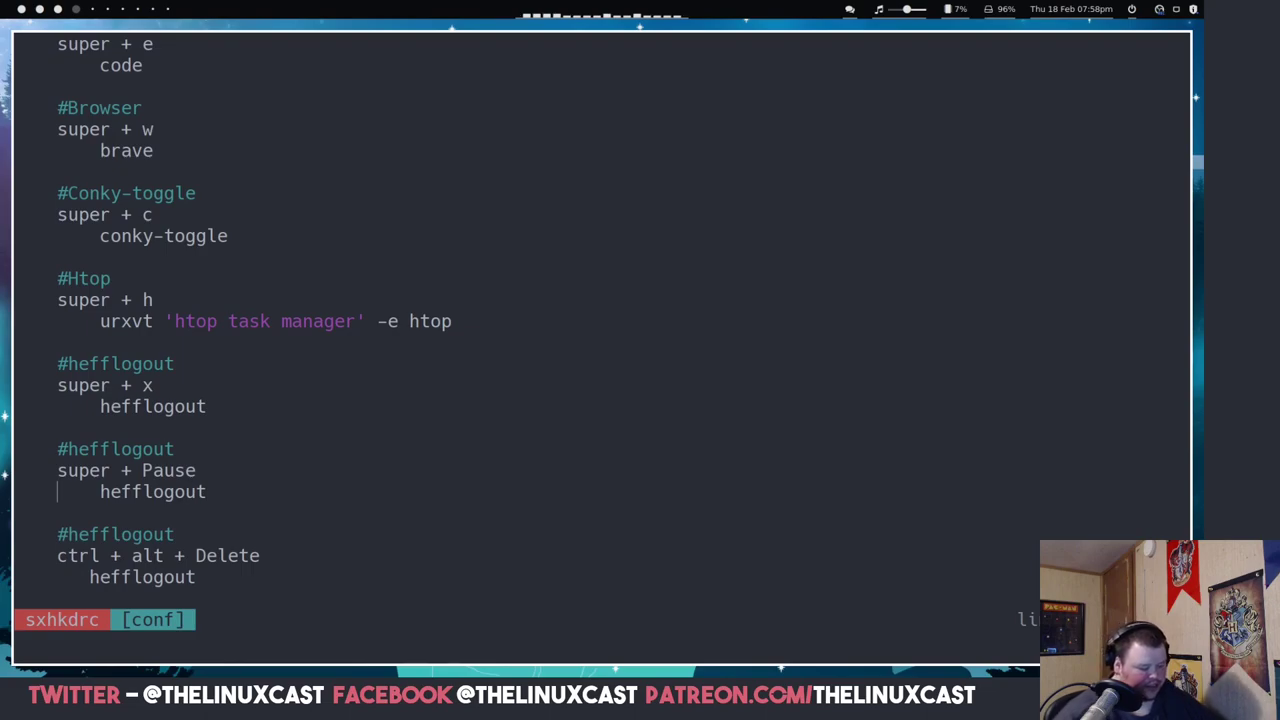
pyautogui.press('j')
pyautogui.press('j')
pyautogui.press('j')
pyautogui.press('j')
pyautogui.press('j')
pyautogui.press('j')
pyautogui.press('j')
pyautogui.press('j')
pyautogui.press('j')
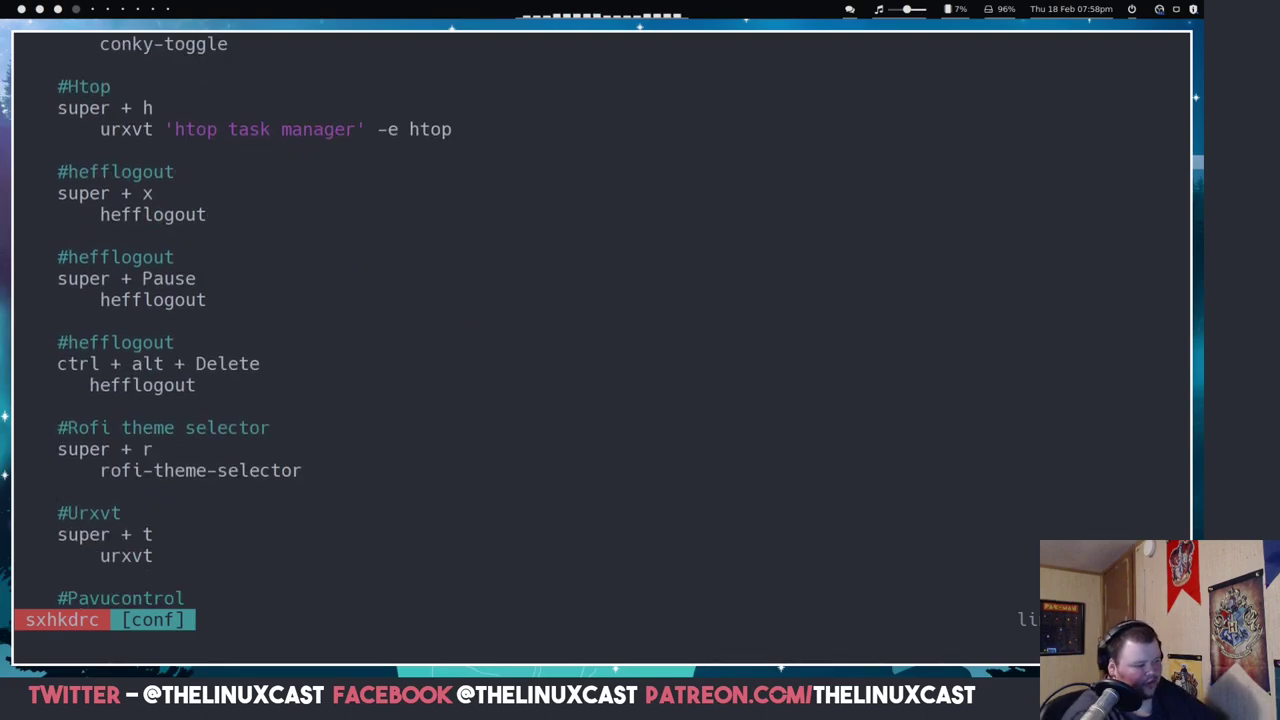
pyautogui.press('j')
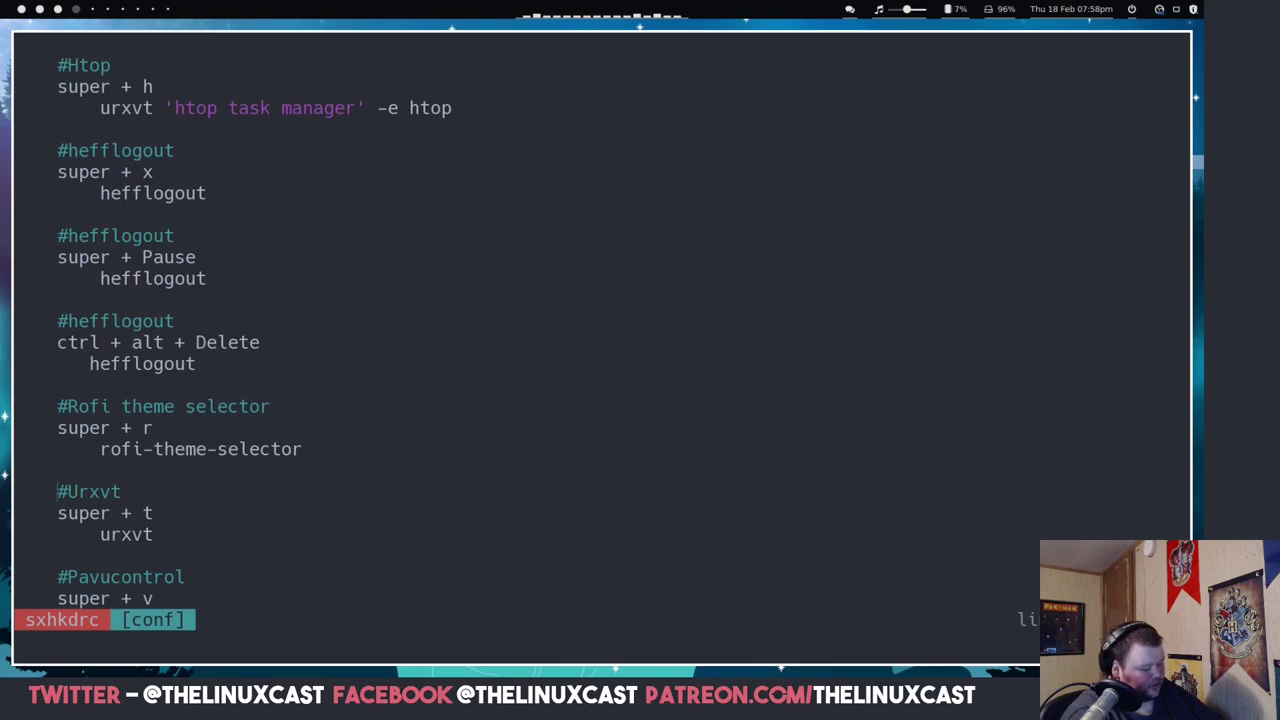
pyautogui.press('super+r')
pyautogui.press('Escape')
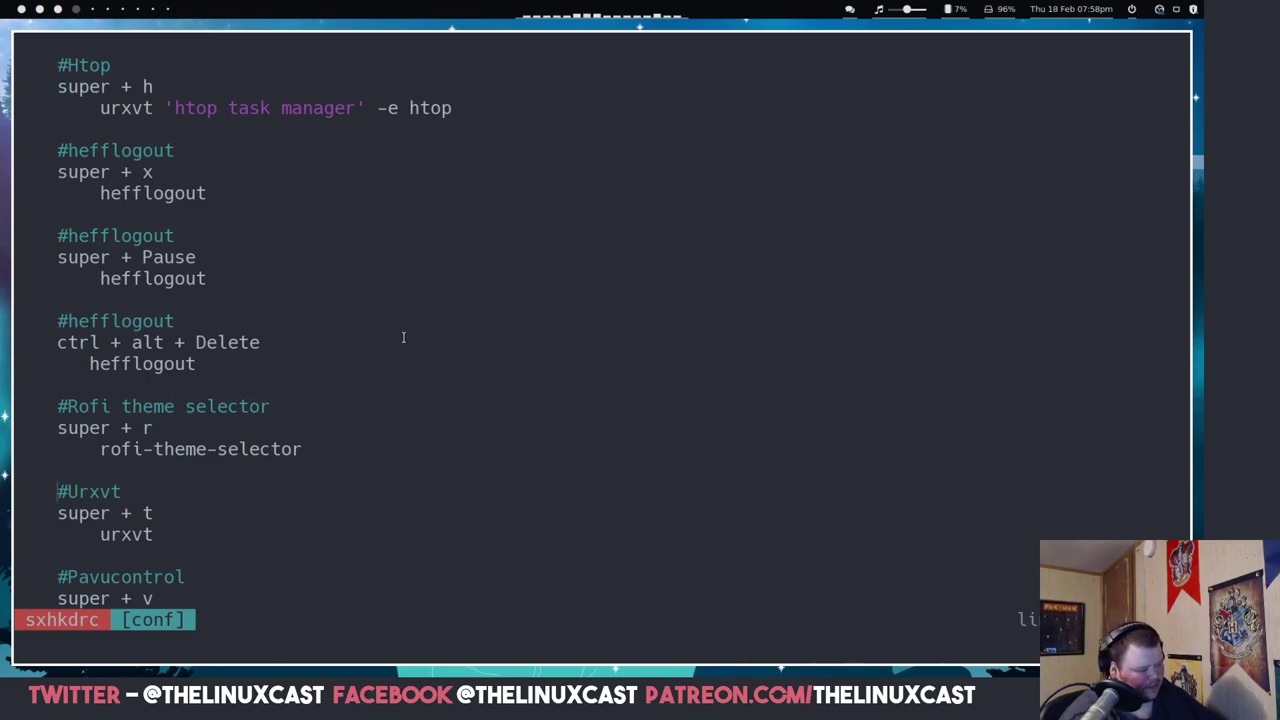
# Read on past the Urxvt and Pragha bindings to the scratchpad entries, then close the Vim window
pyautogui.press('j')
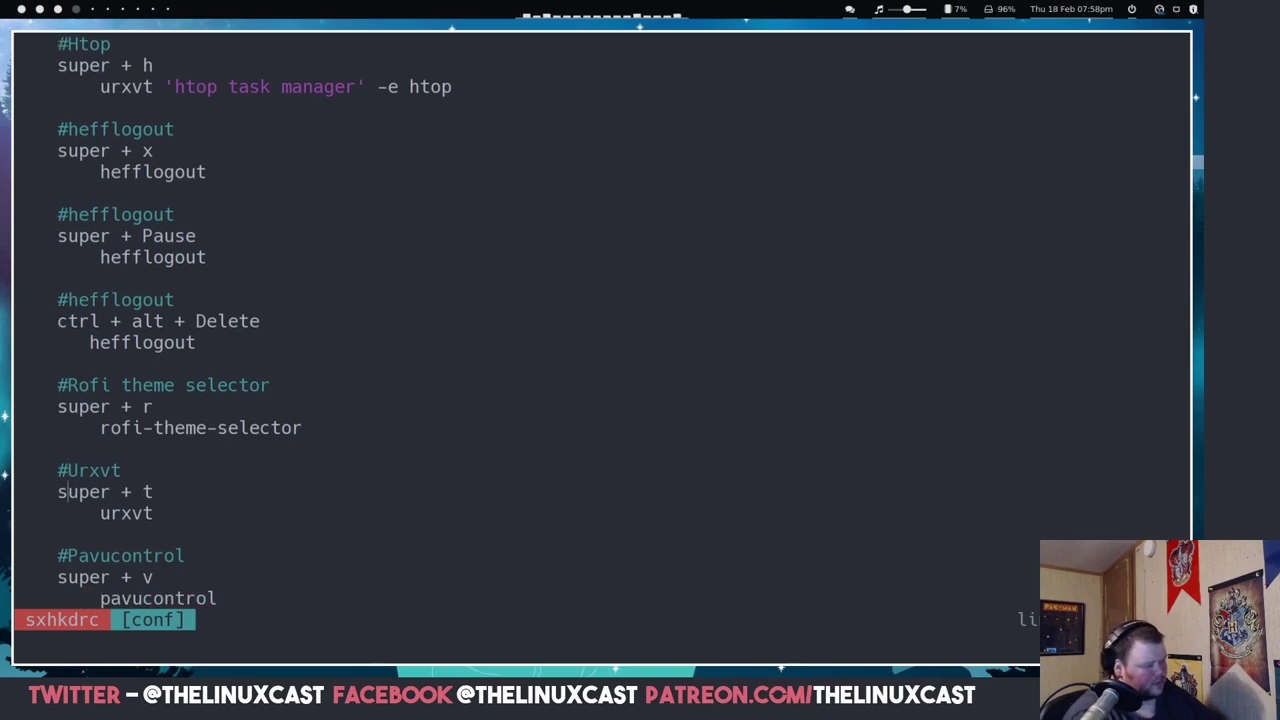
pyautogui.press('j')
pyautogui.press('l')
pyautogui.press('l')
pyautogui.press('l')
pyautogui.press('j')
pyautogui.press('j')
pyautogui.press('j')
pyautogui.press('j')
pyautogui.press('j')
pyautogui.press('j')
pyautogui.press('j')
pyautogui.press('j')
pyautogui.press('j')
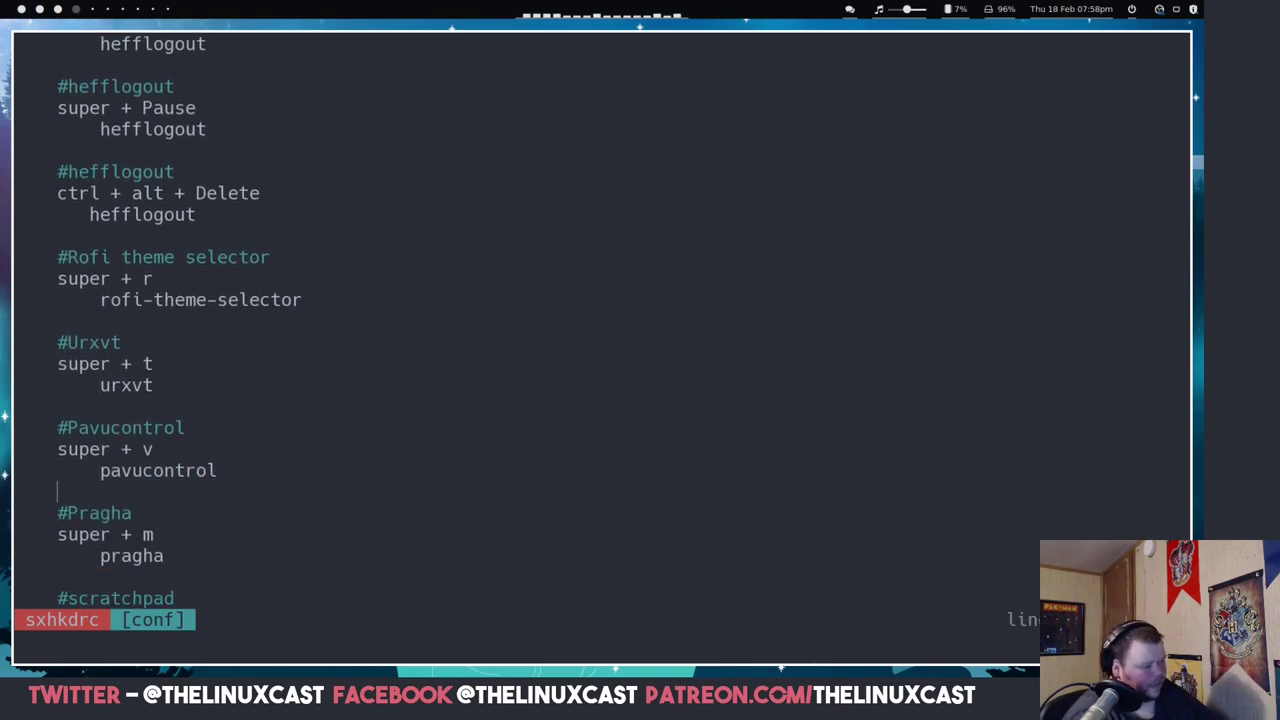
pyautogui.press('j')
pyautogui.press('j')
pyautogui.press('j')
pyautogui.press('j')
pyautogui.press('j')
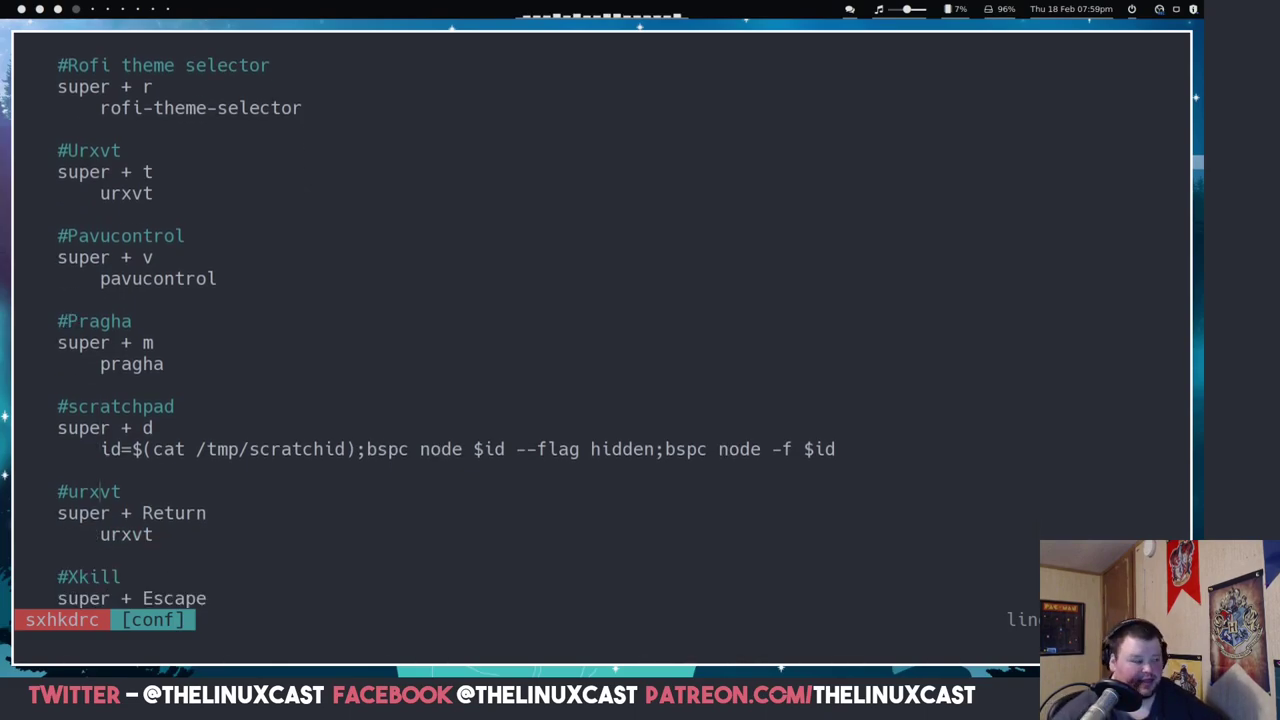
pyautogui.press('super+w')
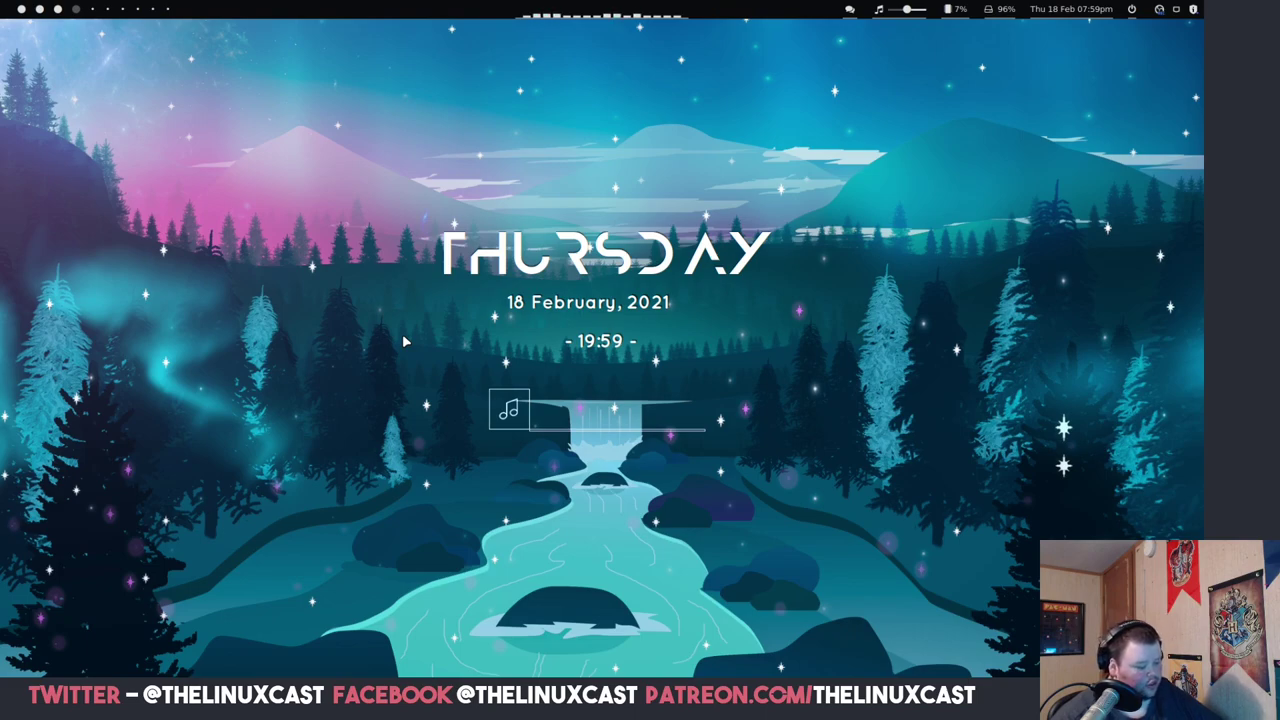
pyautogui.press('super+Return')
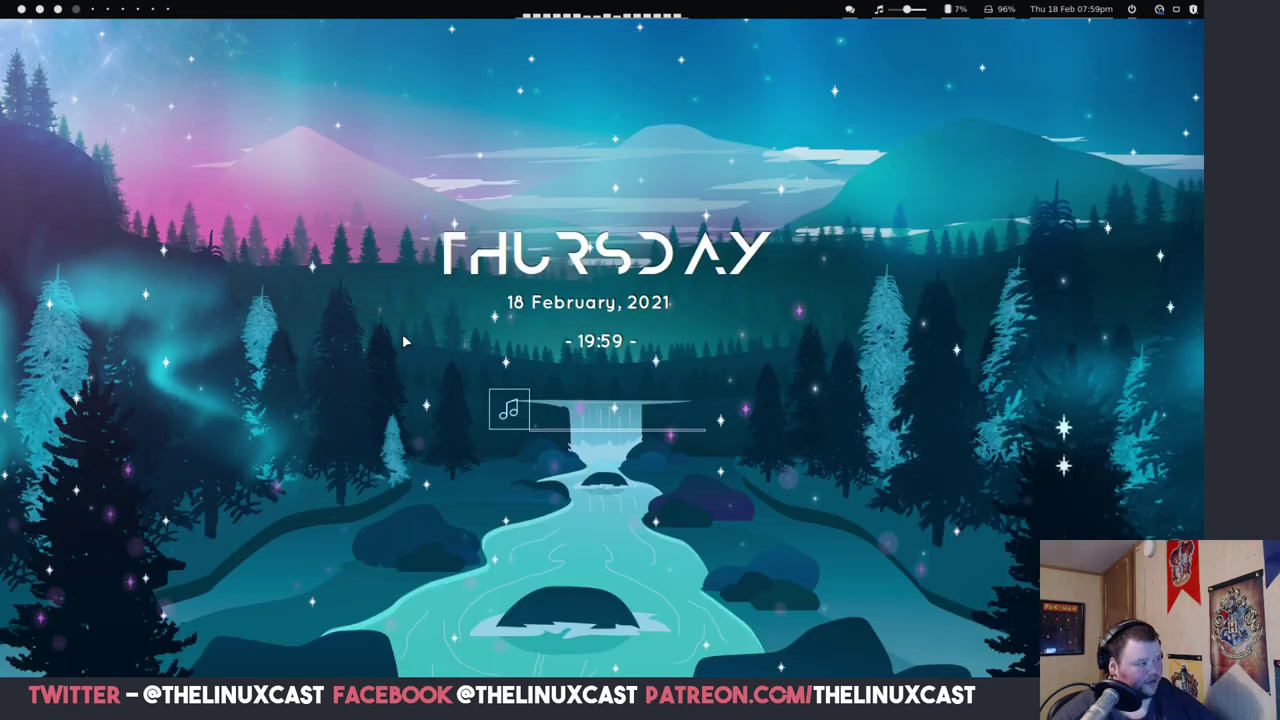
pyautogui.press('super+w')
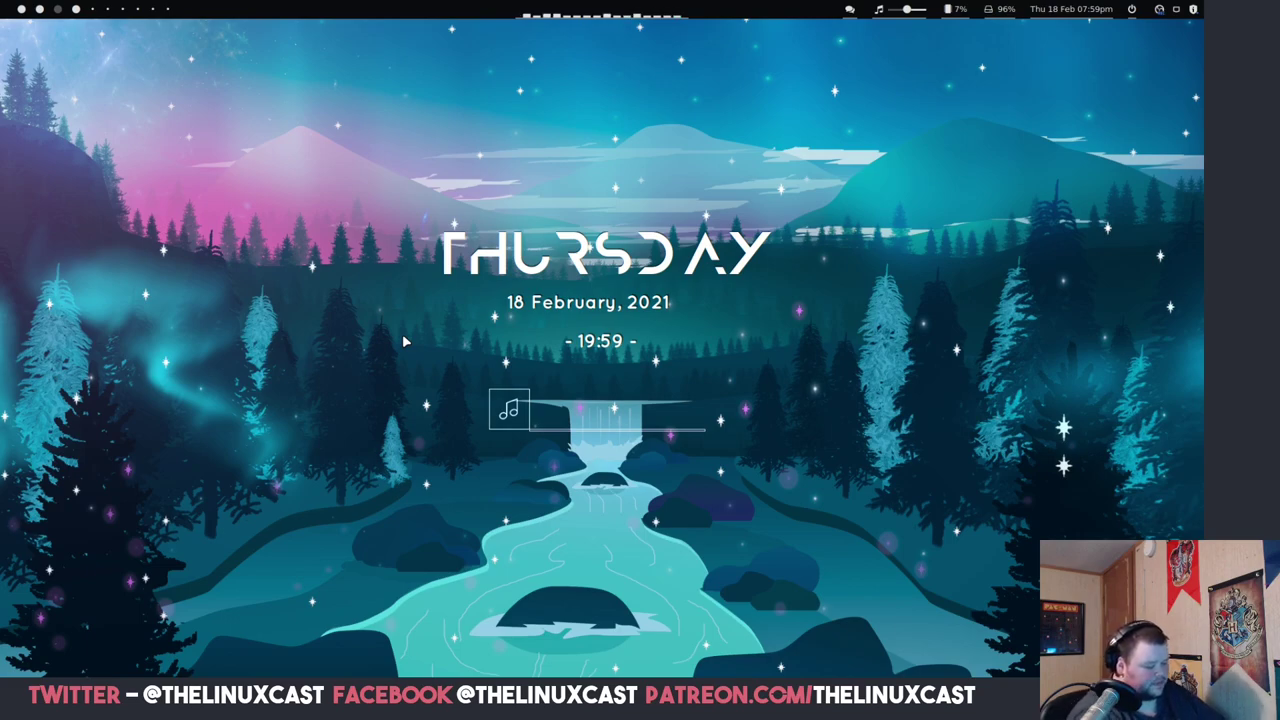
# Launch Termite from rofi and change into ~/.config/bspwm/sxhkd
pyautogui.press('super+d')
pyautogui.write('termite')
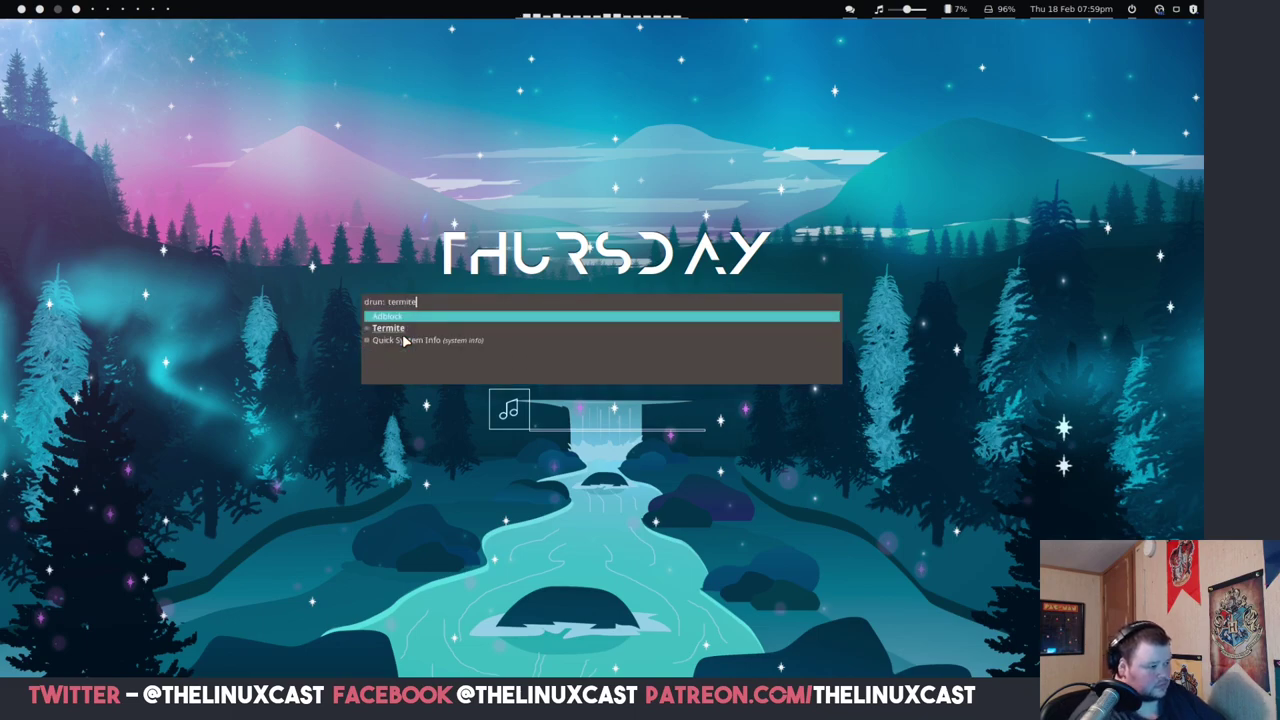
pyautogui.press('Return')
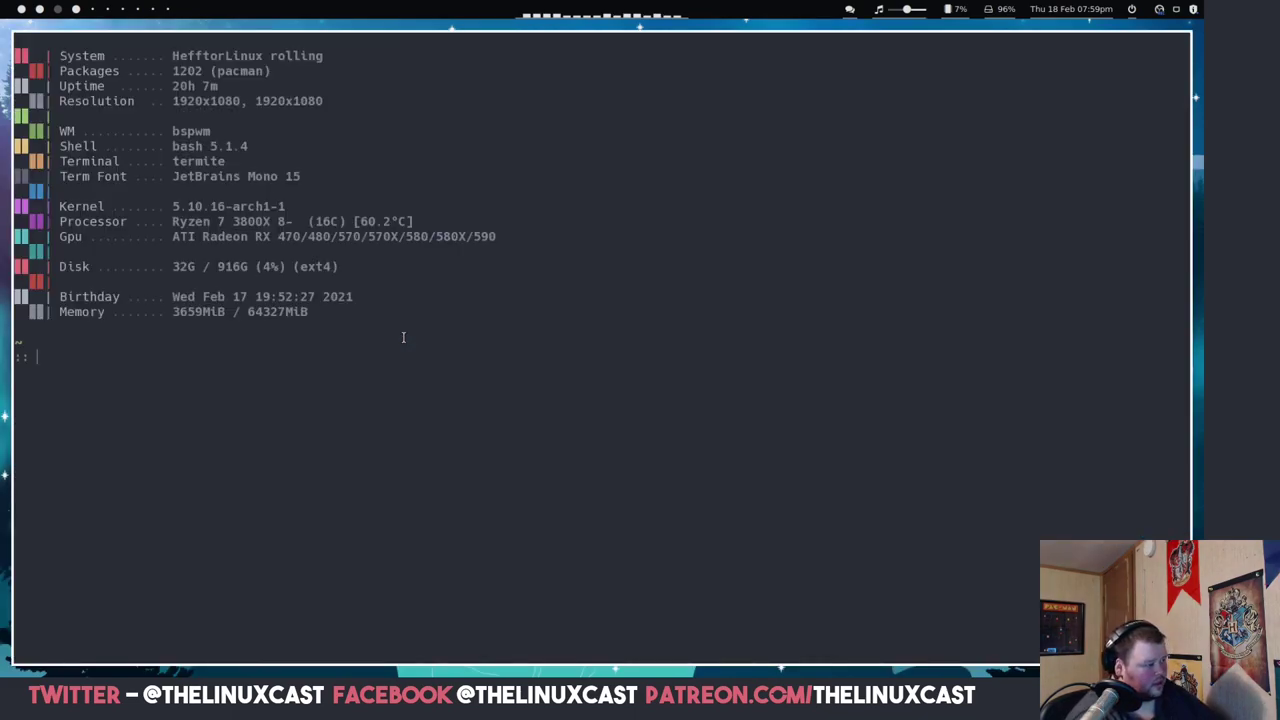
pyautogui.write('cd .con')
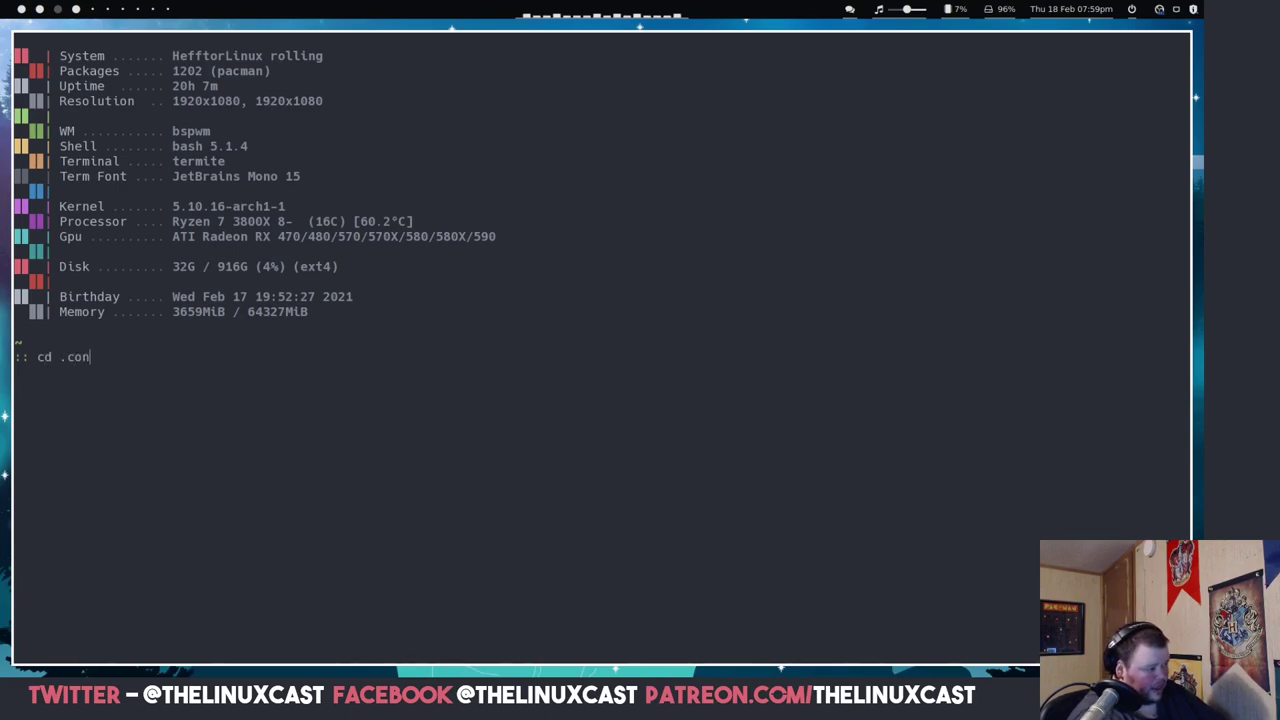
pyautogui.write('fig/bs')
pyautogui.press('Tab')
pyautogui.write('s')
pyautogui.press('Tab')
pyautogui.press('Return')
# Open sxhkdrc in Vim and recover it from the existing swap file
pyautogui.write('v sim sx')
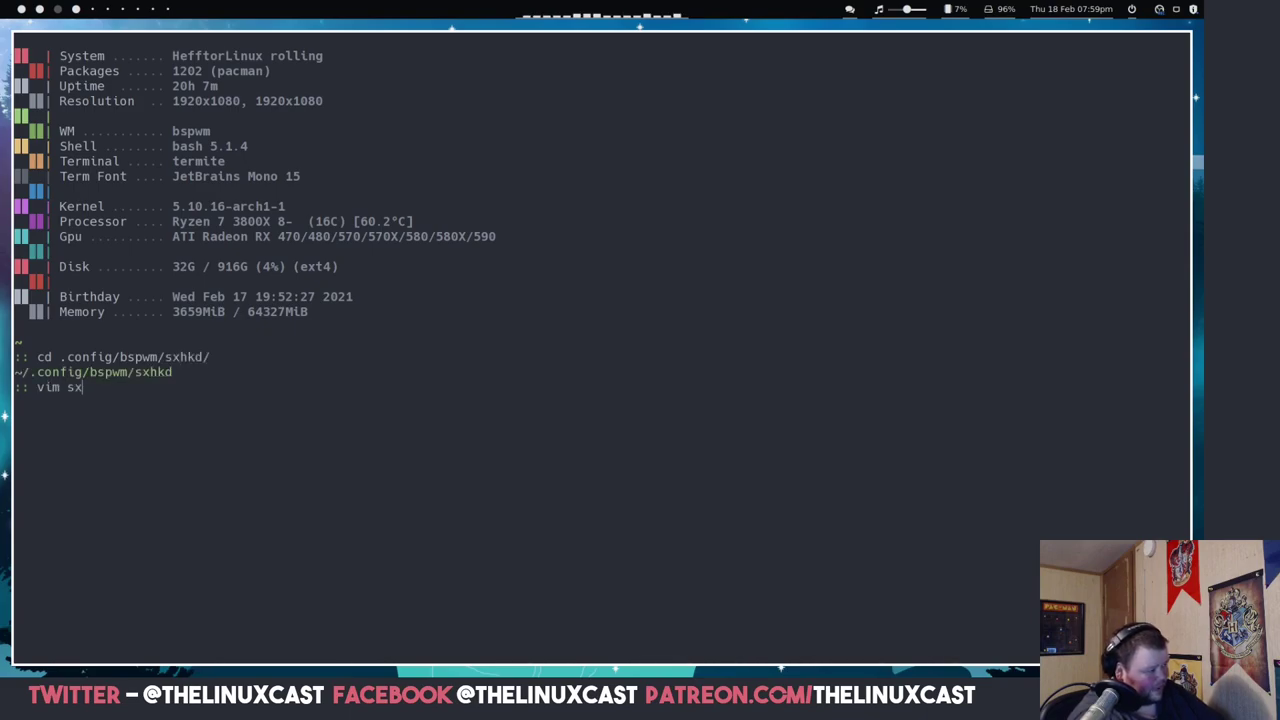
pyautogui.press('Tab')
pyautogui.press('Return')
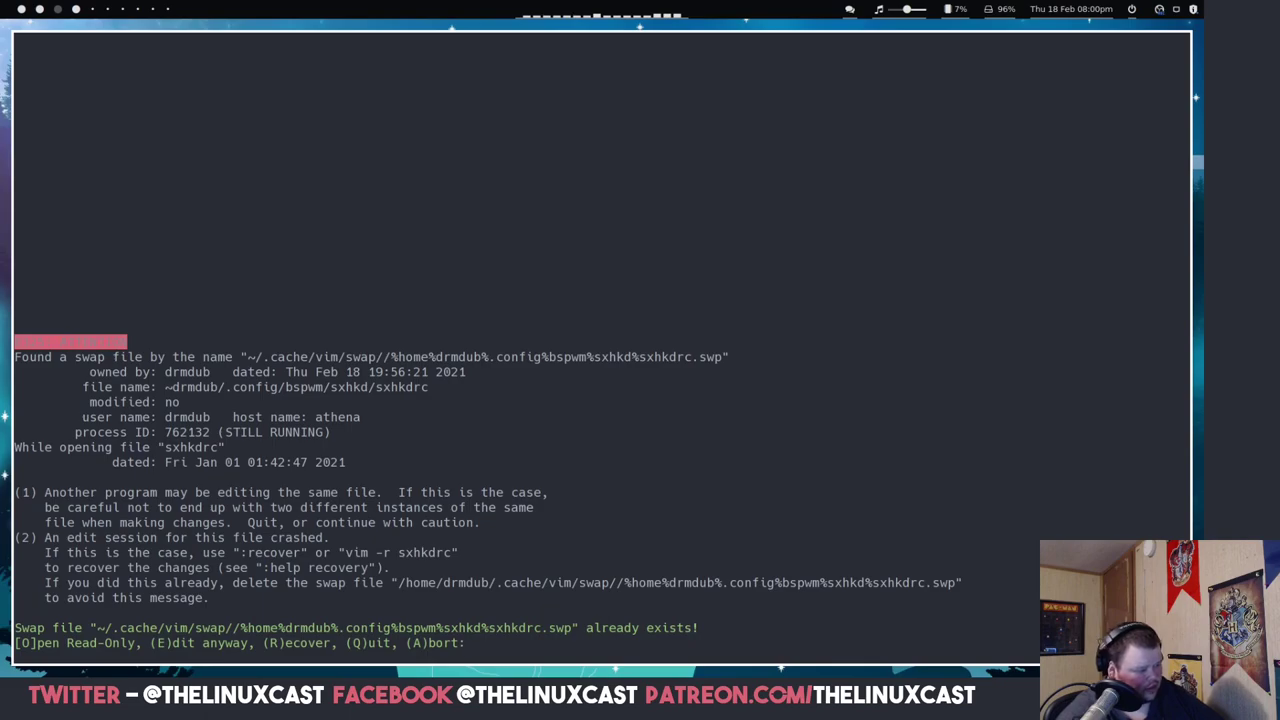
pyautogui.press('r')
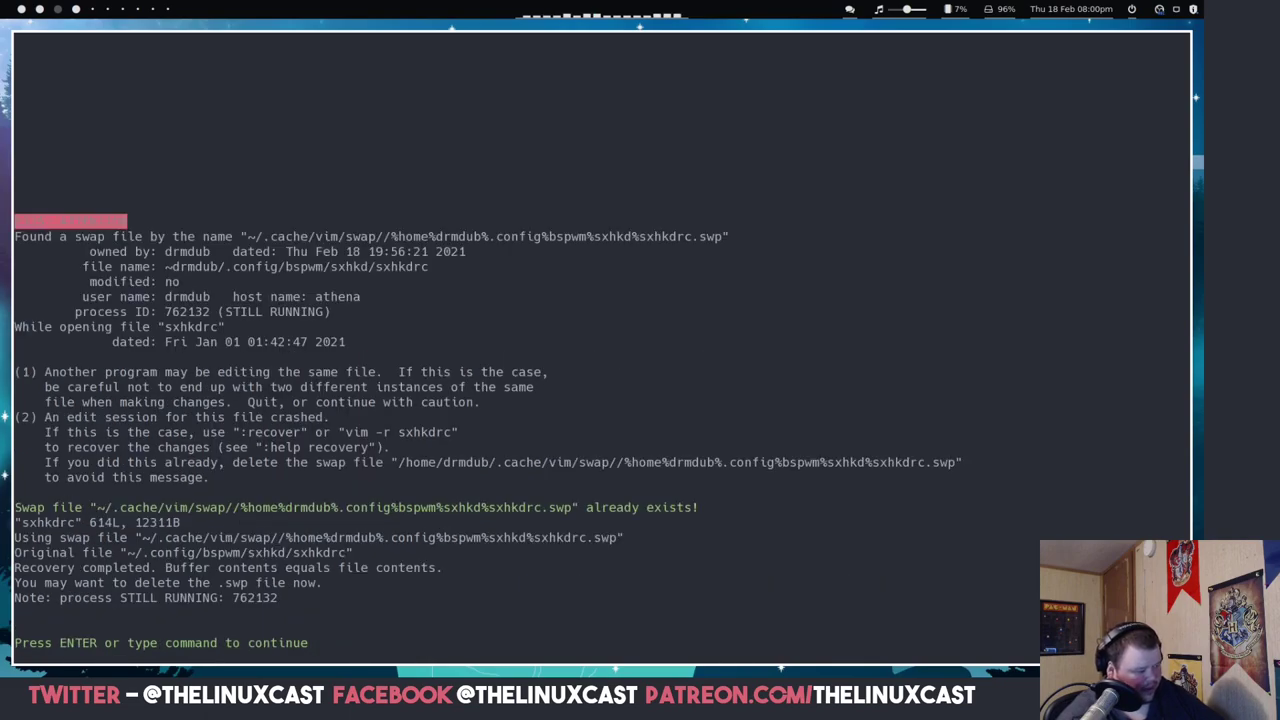
pyautogui.press('Return')
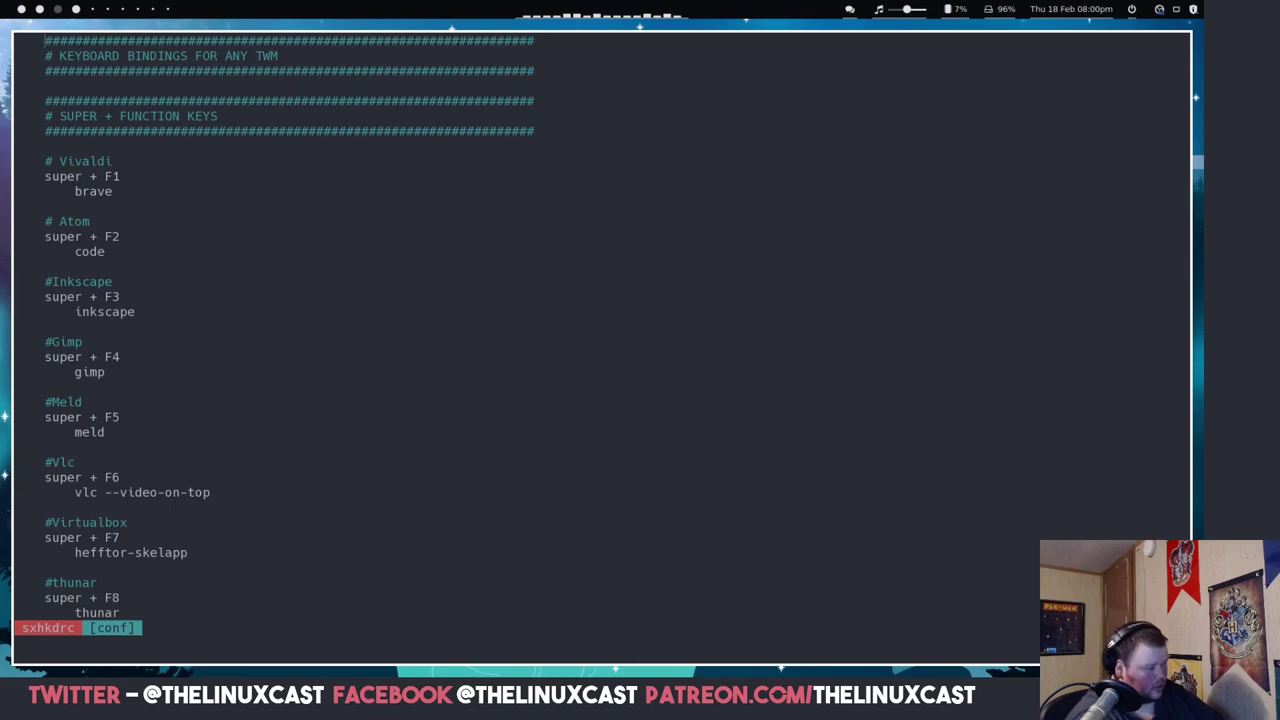
# Step through sxhkdrc past #Htop to the scratchpad and keyboard-dependent urxvt lines
pyautogui.press('j')
pyautogui.press('j')
pyautogui.press('j')
pyautogui.press('j')
pyautogui.press('j')
pyautogui.press('j')
pyautogui.press('j')
pyautogui.press('j')
pyautogui.press('j')
pyautogui.press('j')
pyautogui.press('j')
pyautogui.press('j')
pyautogui.press('j')
pyautogui.press('j')
pyautogui.press('j')
pyautogui.press('j')
pyautogui.press('j')
pyautogui.press('j')
pyautogui.press('j')
pyautogui.press('j')
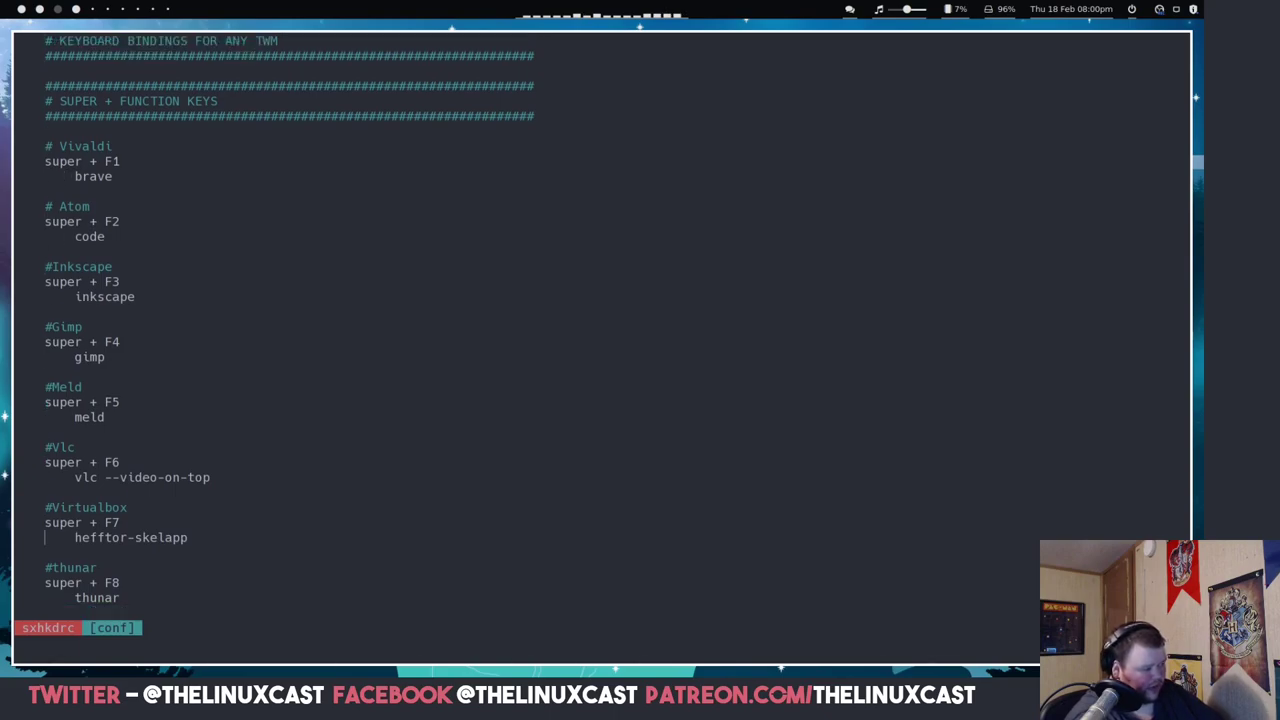
pyautogui.press('j')
pyautogui.press('j')
pyautogui.press('j')
pyautogui.press('j')
pyautogui.press('j')
pyautogui.press('j')
pyautogui.press('j')
pyautogui.press('j')
pyautogui.press('j')
pyautogui.press('j')
pyautogui.press('j')
pyautogui.press('j')
pyautogui.press('j')
pyautogui.press('j')
pyautogui.press('j')
pyautogui.press('j')
pyautogui.press('j')
pyautogui.press('j')
pyautogui.press('j')
pyautogui.press('j')
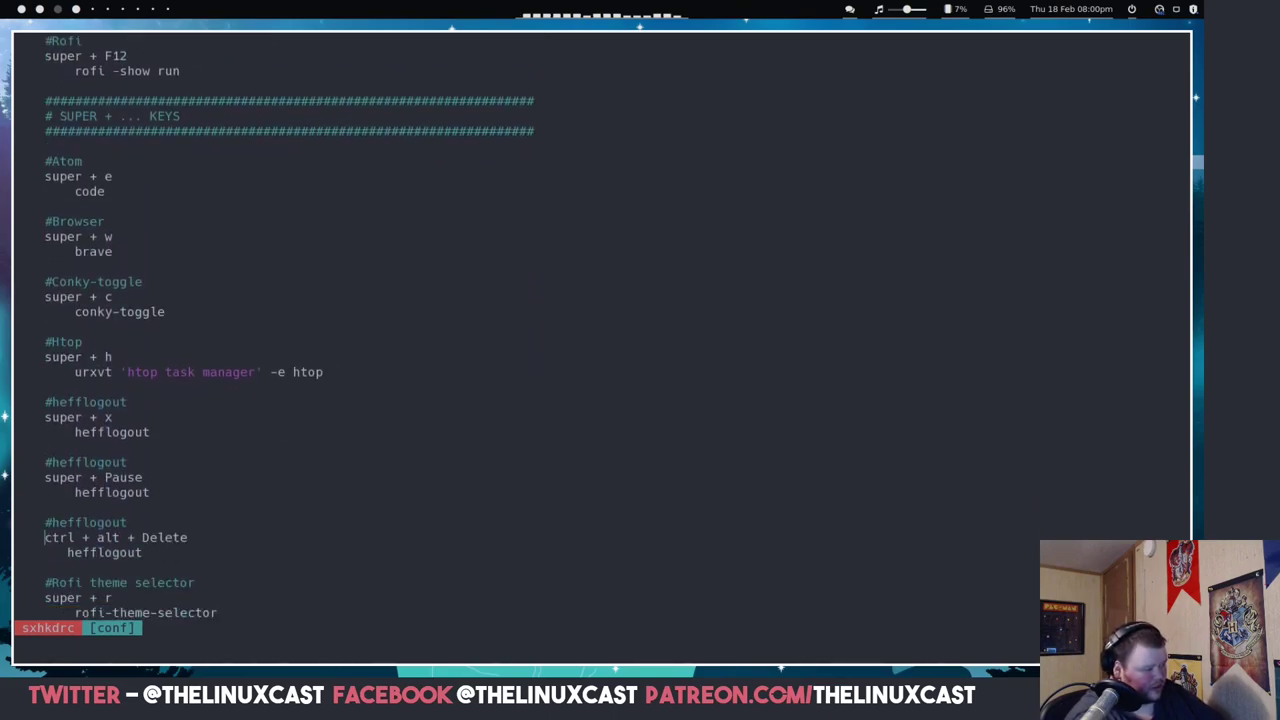
pyautogui.press('j')
pyautogui.press('j')
pyautogui.press('j')
pyautogui.press('j')
pyautogui.press('j')
pyautogui.press('j')
pyautogui.press('j')
pyautogui.press('j')
pyautogui.press('j')
pyautogui.press('j')
pyautogui.press('j')
pyautogui.press('j')
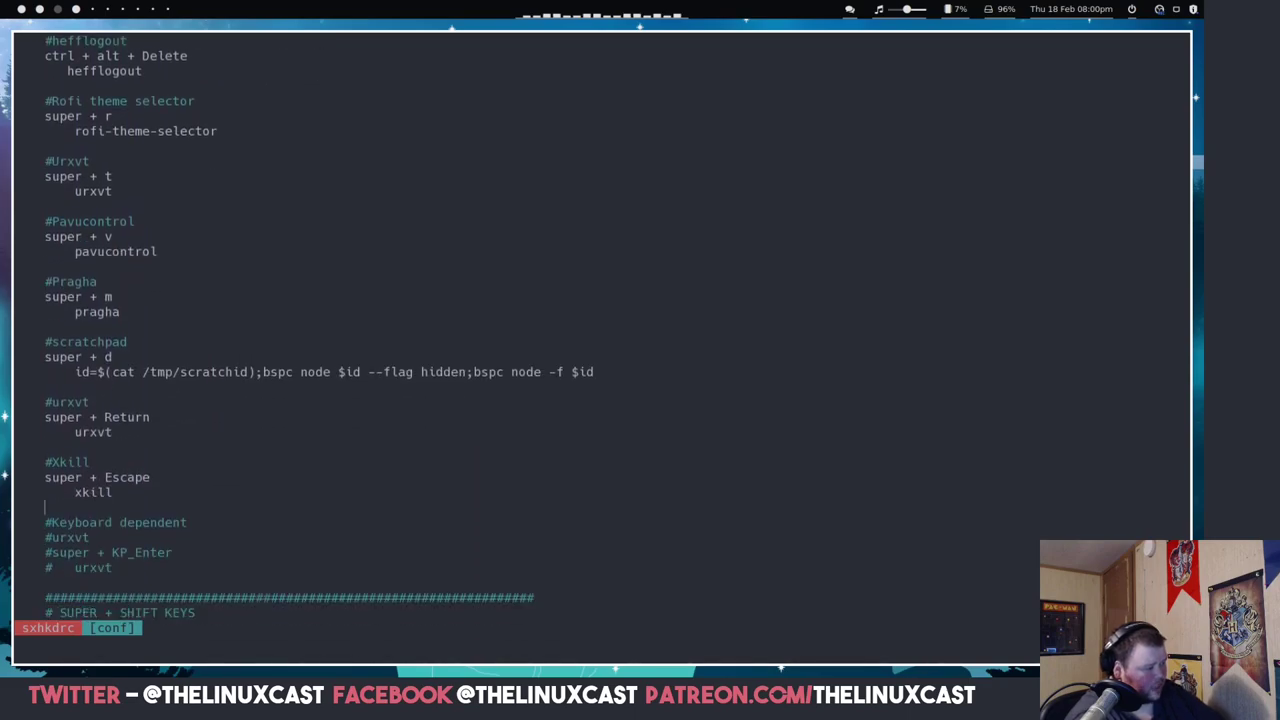
pyautogui.press('k')
pyautogui.press('k')
pyautogui.press('k')
pyautogui.press('k')
pyautogui.press('k')
pyautogui.press('k')
pyautogui.press('k')
pyautogui.press('k')
pyautogui.press('k')
pyautogui.press('k')
pyautogui.press('k')
pyautogui.press('k')
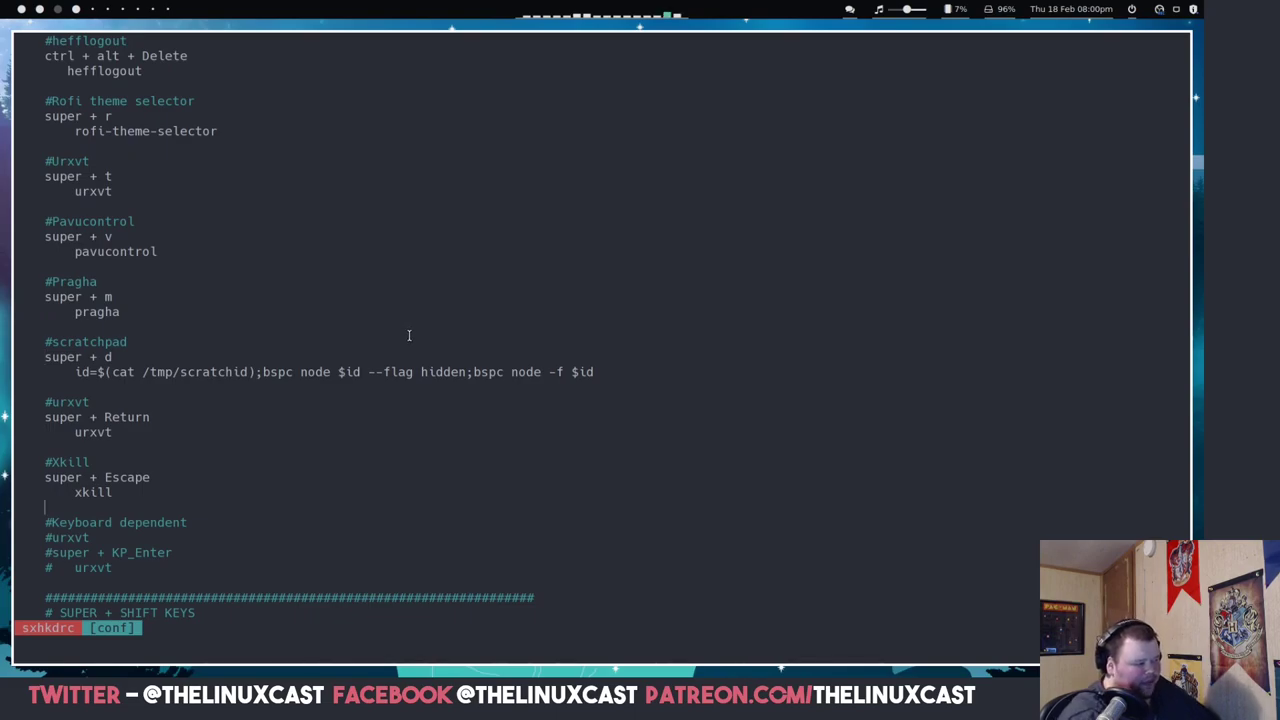
# Scroll down to the reload-sxhkd binding, then test Super+Shift+D to open the rofi drun app list
pyautogui.scroll(-4, 410, 337)
pyautogui.scroll(-5, 410, 337)
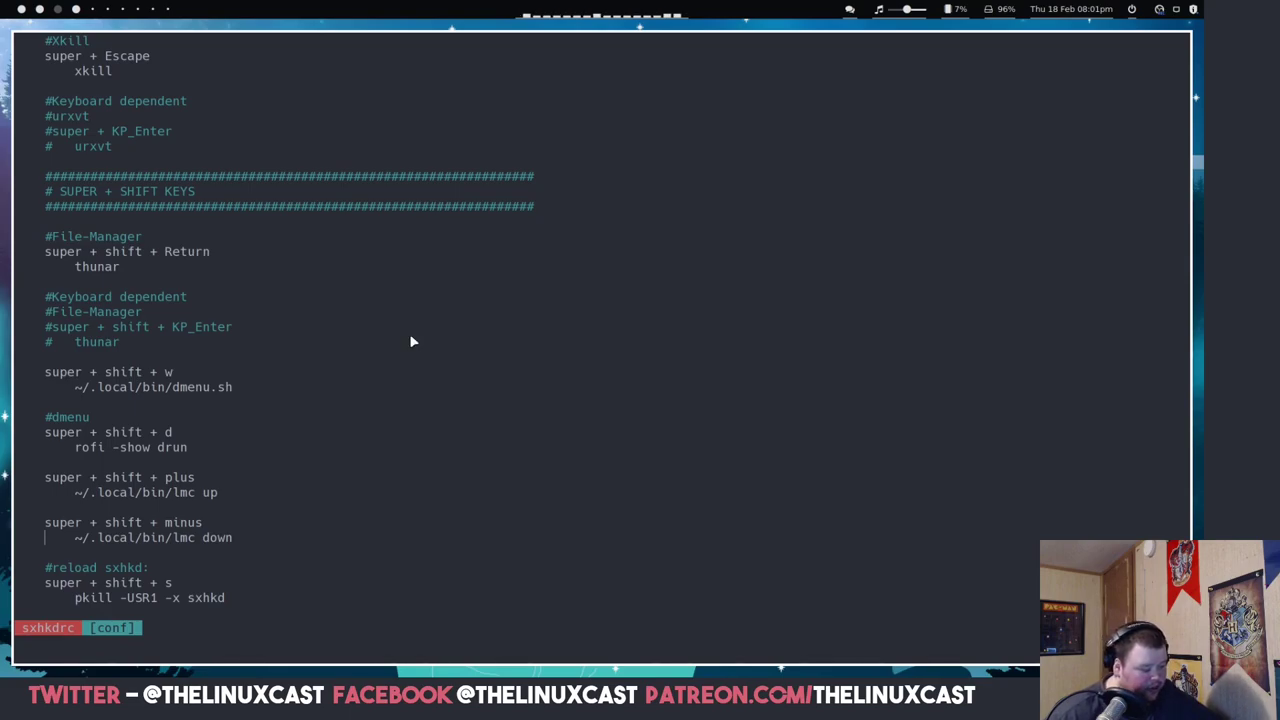
pyautogui.press('super+shift+d')
pyautogui.press('Down')
pyautogui.press('Down')
pyautogui.press('Down')
pyautogui.press('Down')
pyautogui.press('Down')
pyautogui.press('Down')
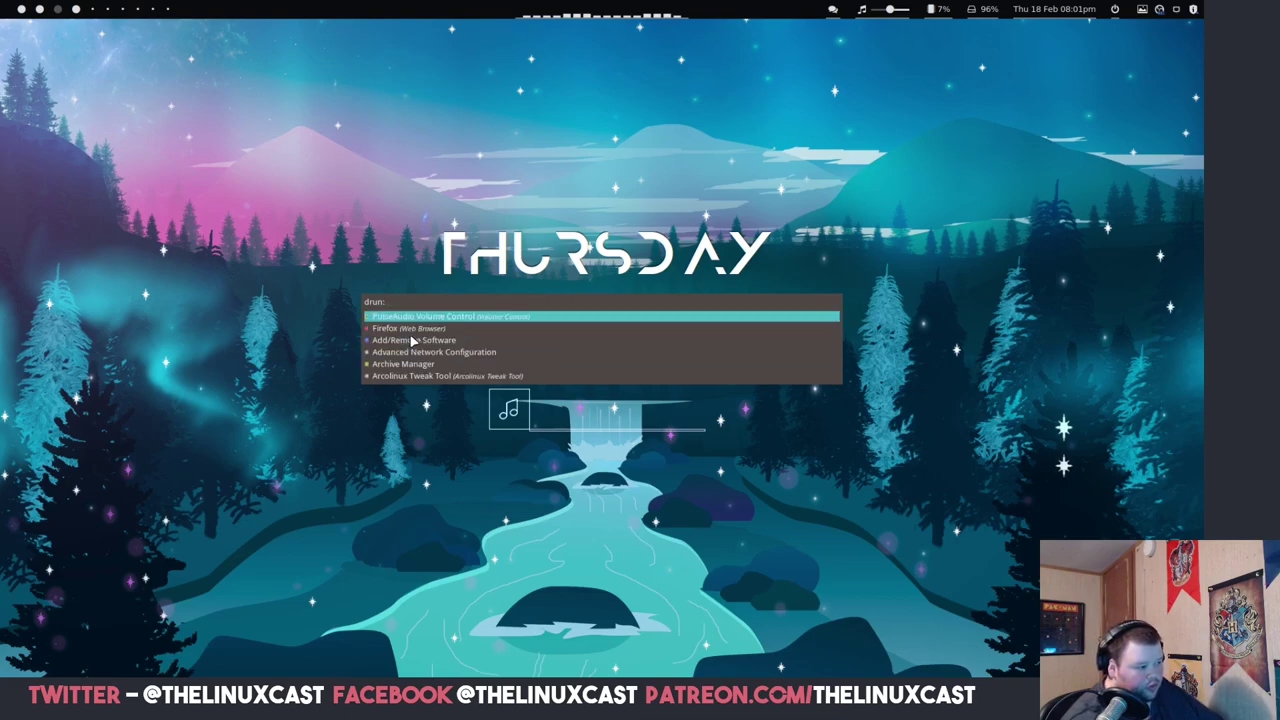
# Step down the rofi list past Add/Remove Software and ArcoLinux Tweak Tool to launch Betterlockscreen GUI
pyautogui.press('Down')
pyautogui.press('Down')
pyautogui.press('Up')
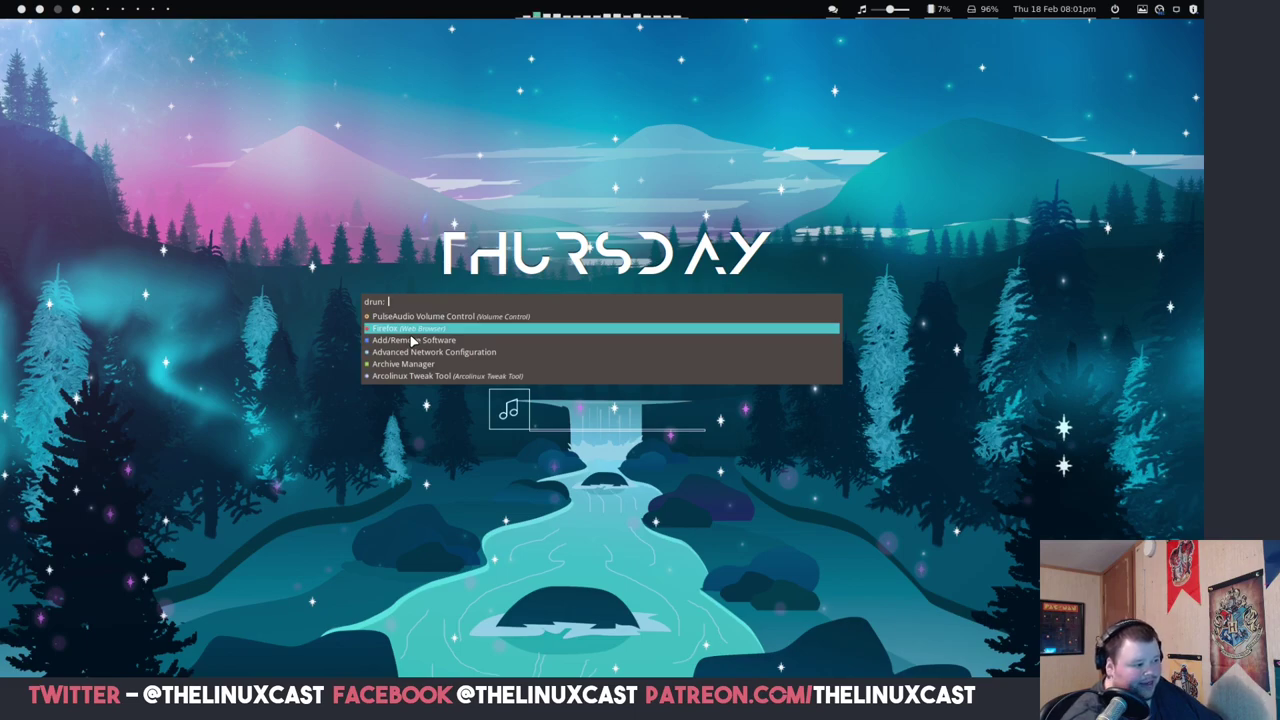
pyautogui.press('Down')
pyautogui.press('Down')
pyautogui.press('Down')
pyautogui.press('Down')
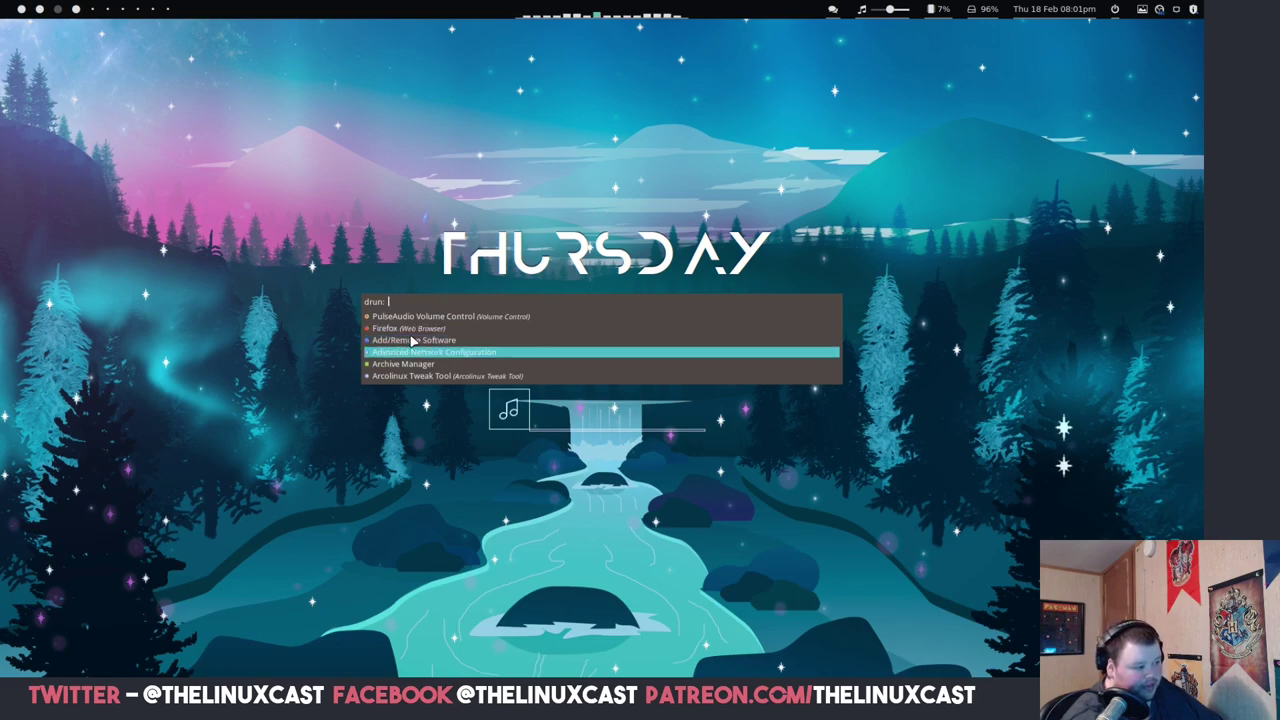
pyautogui.press('Down')
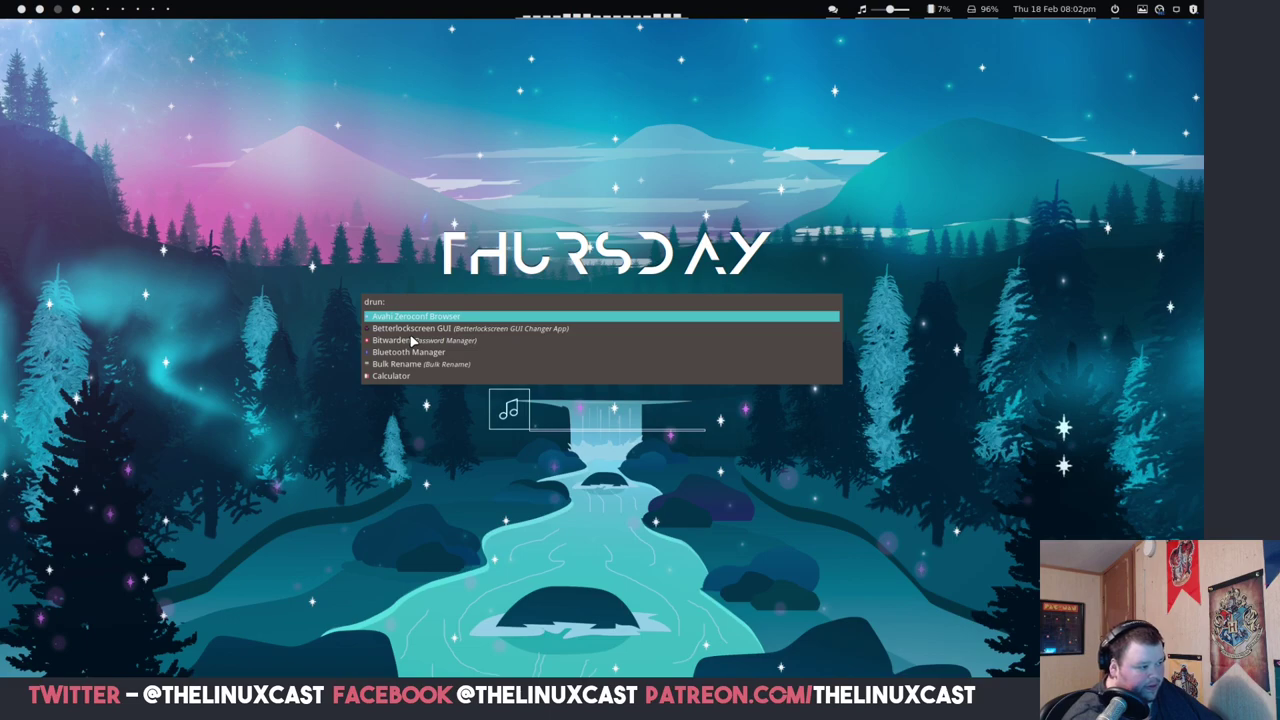
pyautogui.press('Down')
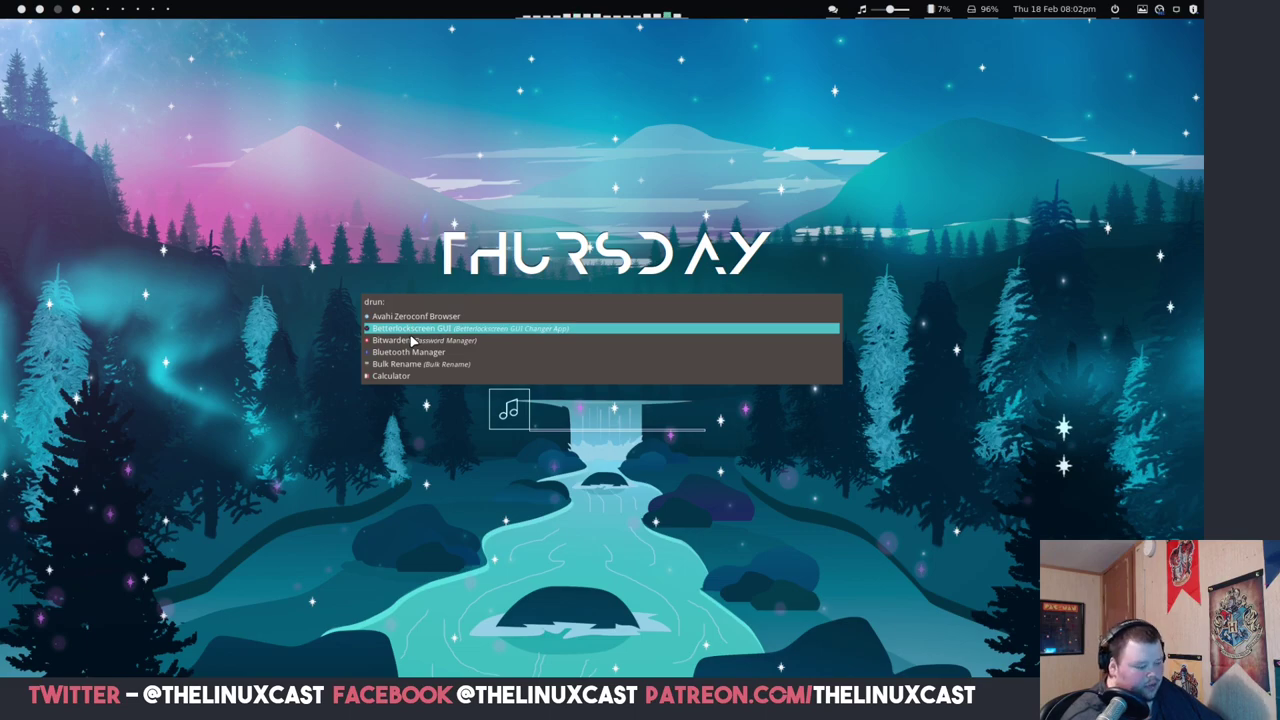
pyautogui.press('Return')
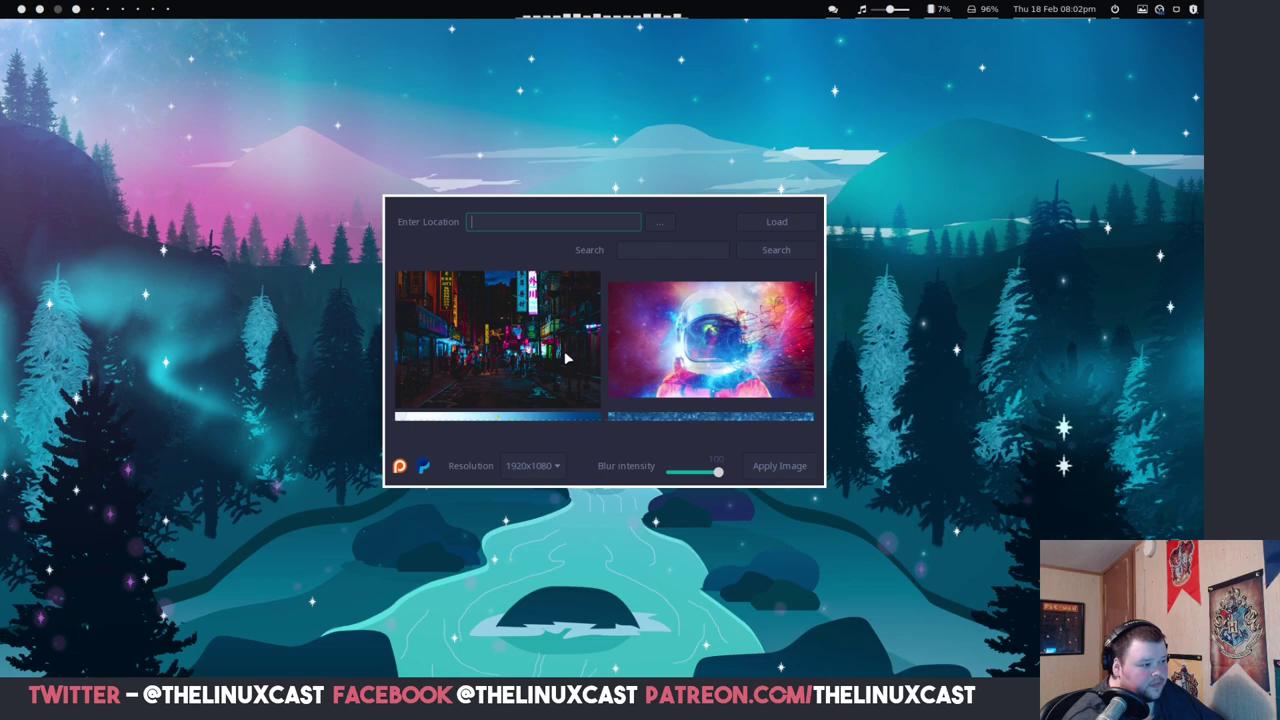
# Scroll through the Betterlockscreen wallpaper thumbnails, then close the picker with Escape
pyautogui.scroll(-3, 590, 337)
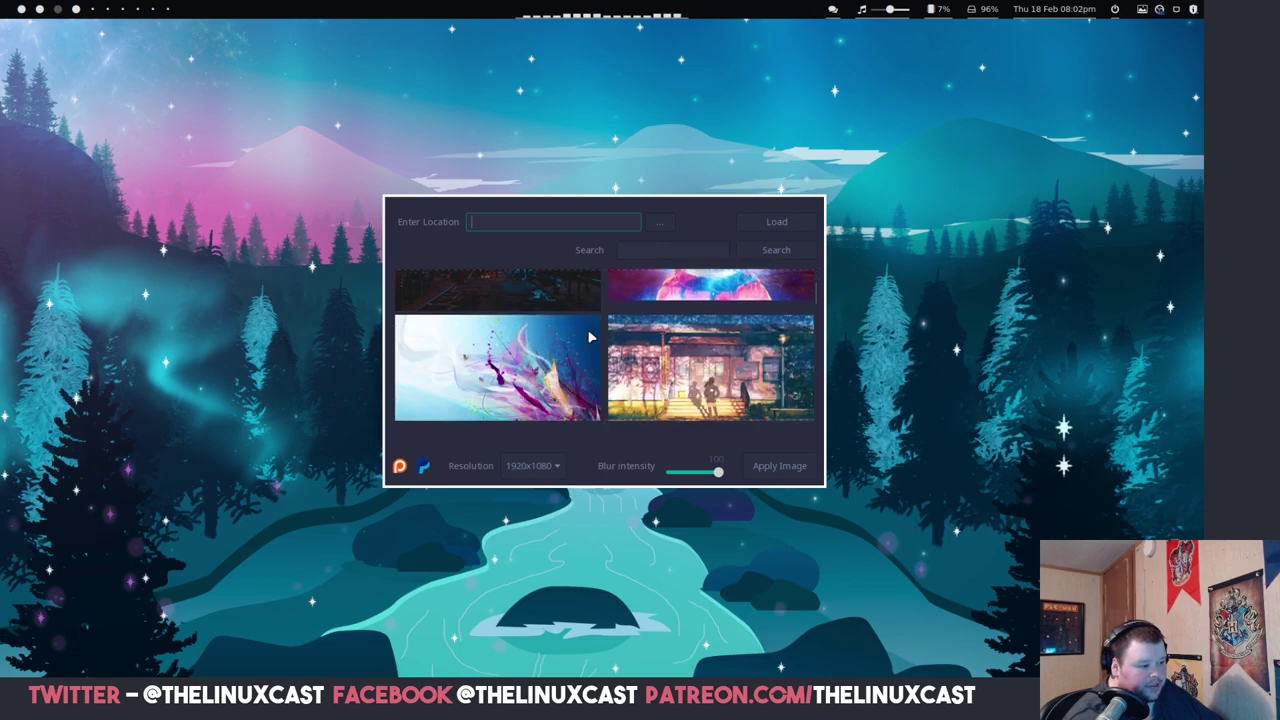
pyautogui.scroll(-8, 590, 337)
pyautogui.scroll(-8, 590, 337)
pyautogui.scroll(-8, 594, 335)
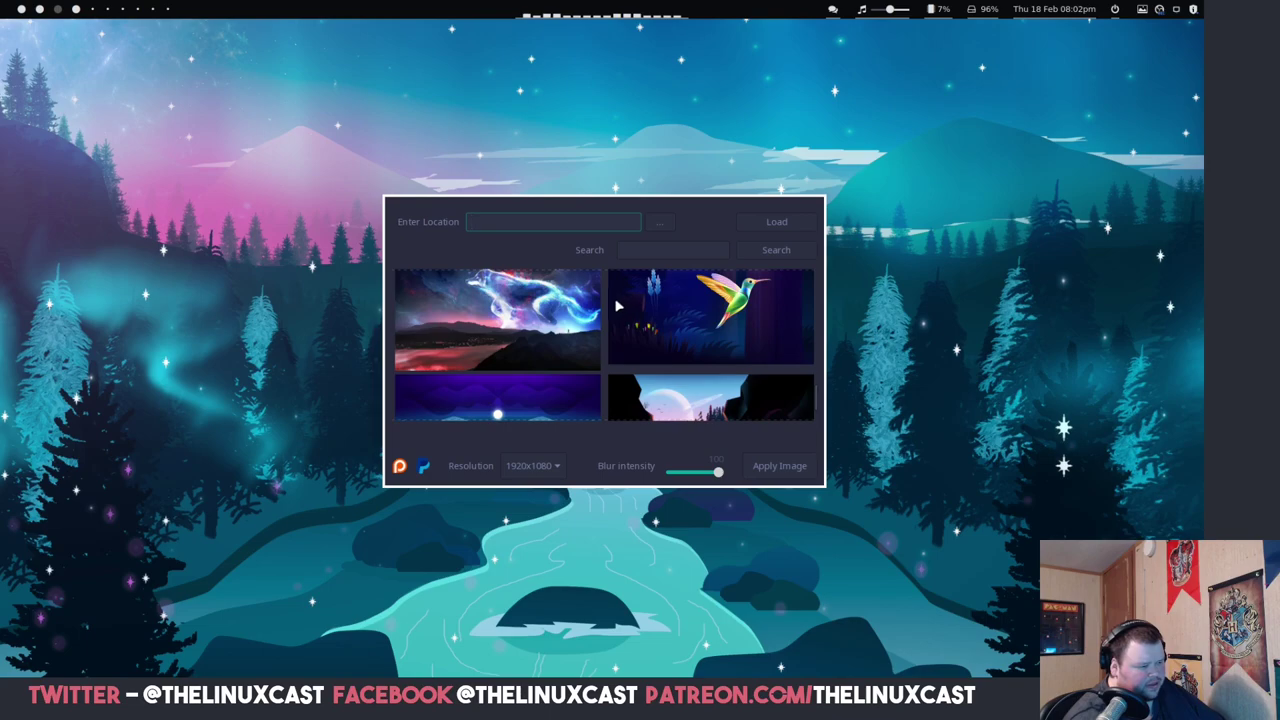
pyautogui.press('Escape')
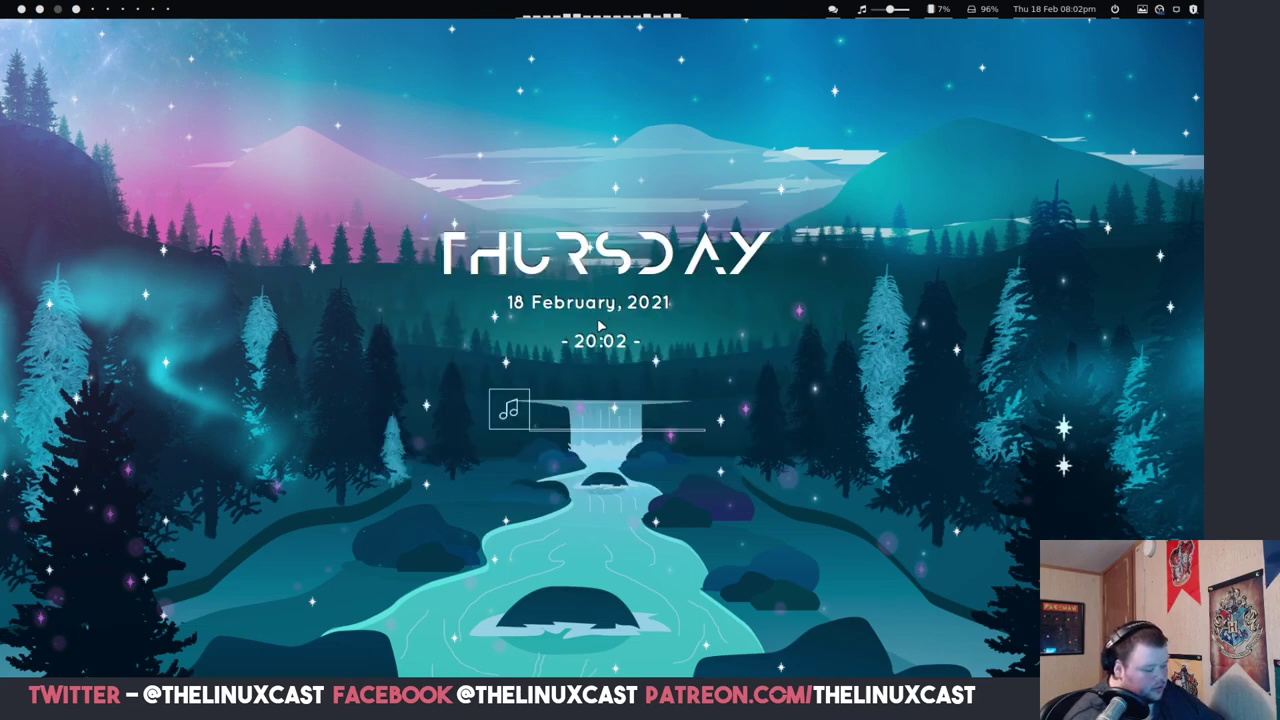
# Reopen rofi and browse the app list past OBS Studio, Avahi and Bitwarden to Bulk Rename
pyautogui.press('super+d')
pyautogui.press('Down')
pyautogui.press('Down')
pyautogui.press('Down')
pyautogui.press('Down')
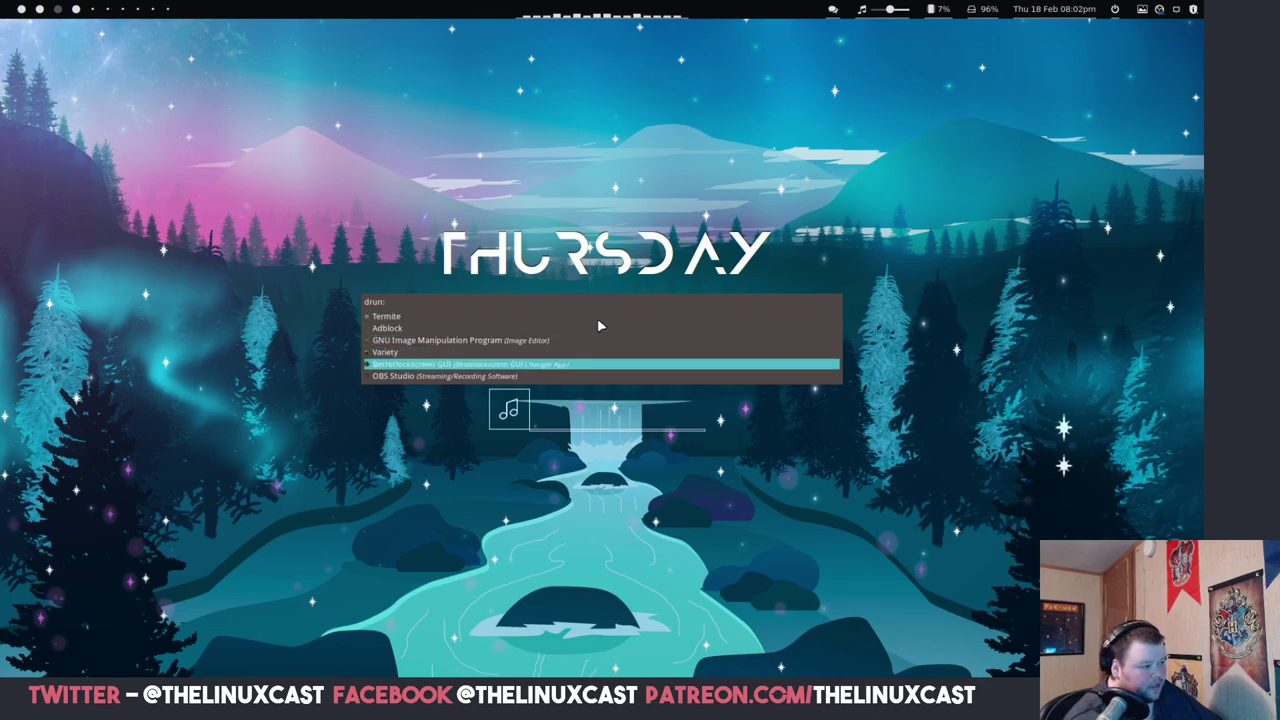
pyautogui.press('Down')
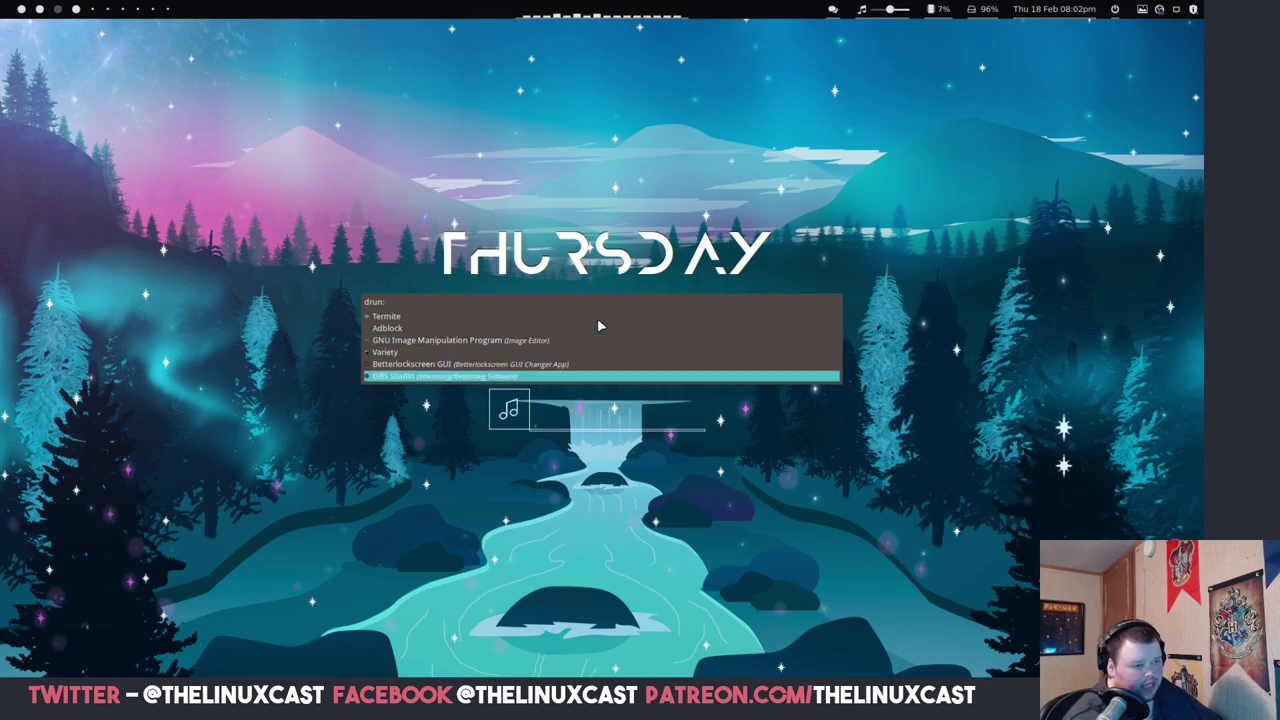
pyautogui.press('Down')
pyautogui.press('Down')
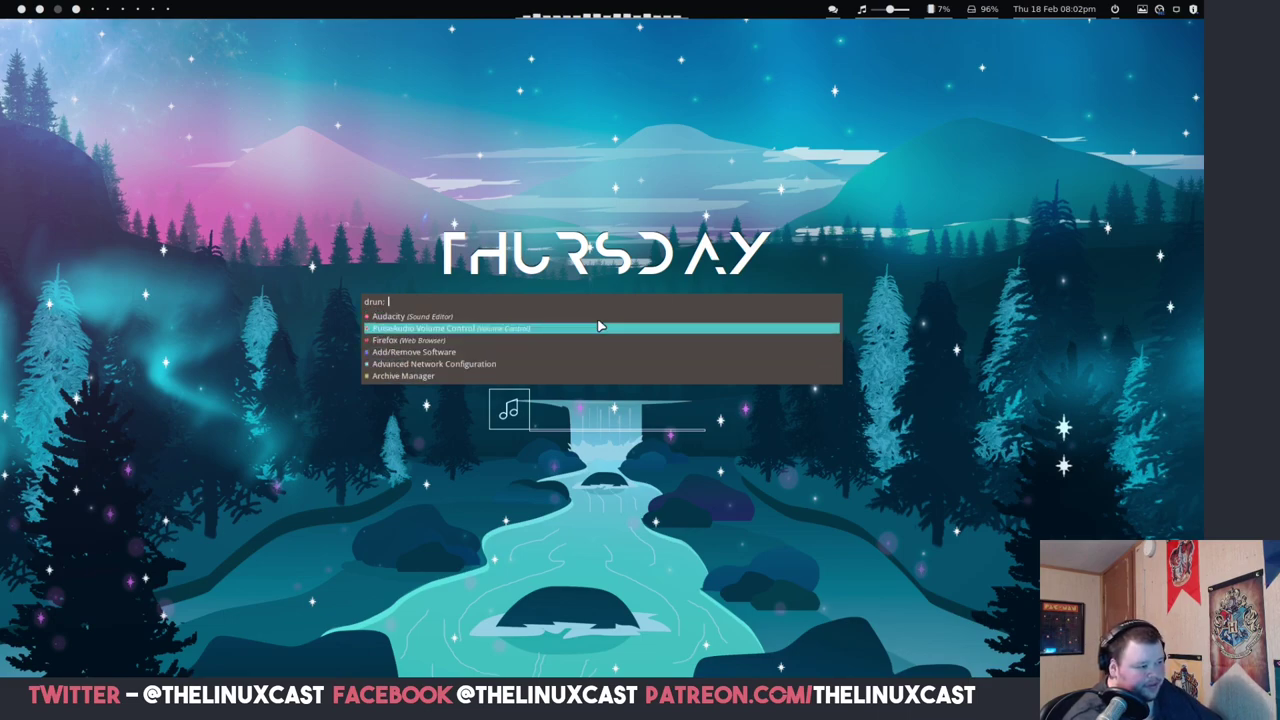
pyautogui.press('Down')
pyautogui.press('Down')
pyautogui.press('Down')
pyautogui.press('Down')
pyautogui.press('Down')
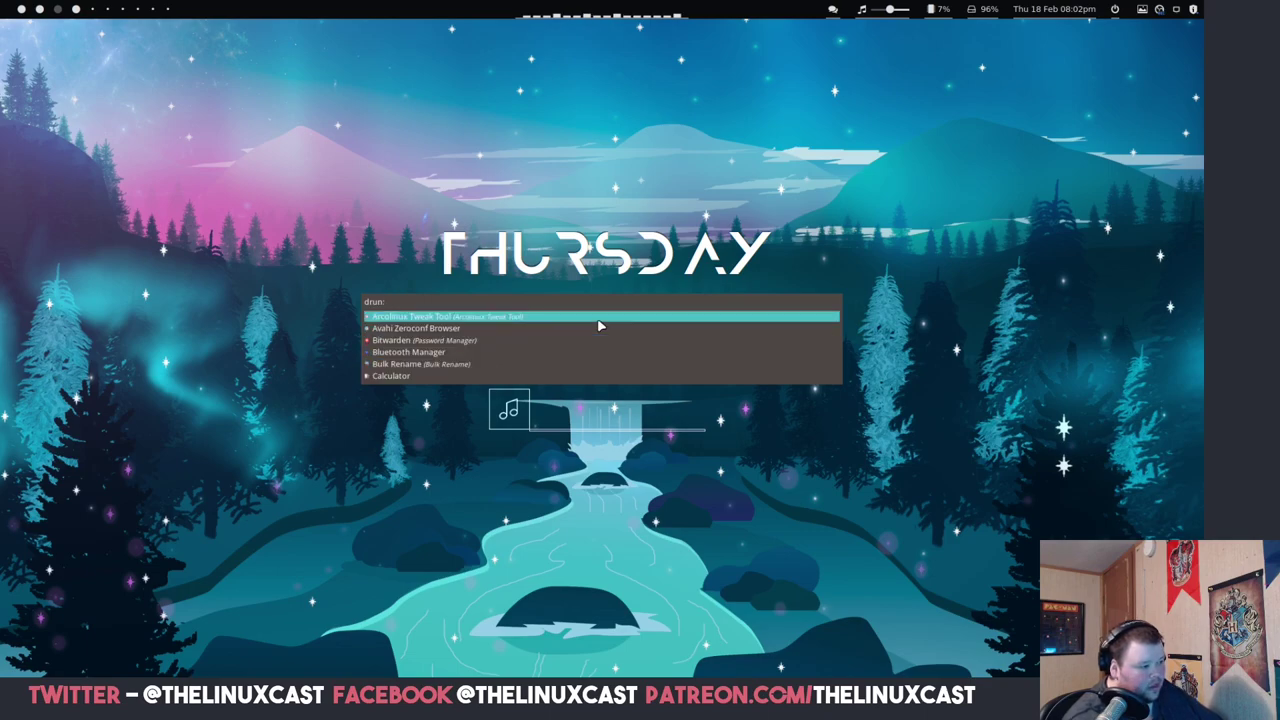
pyautogui.press('Down')
pyautogui.press('Down')
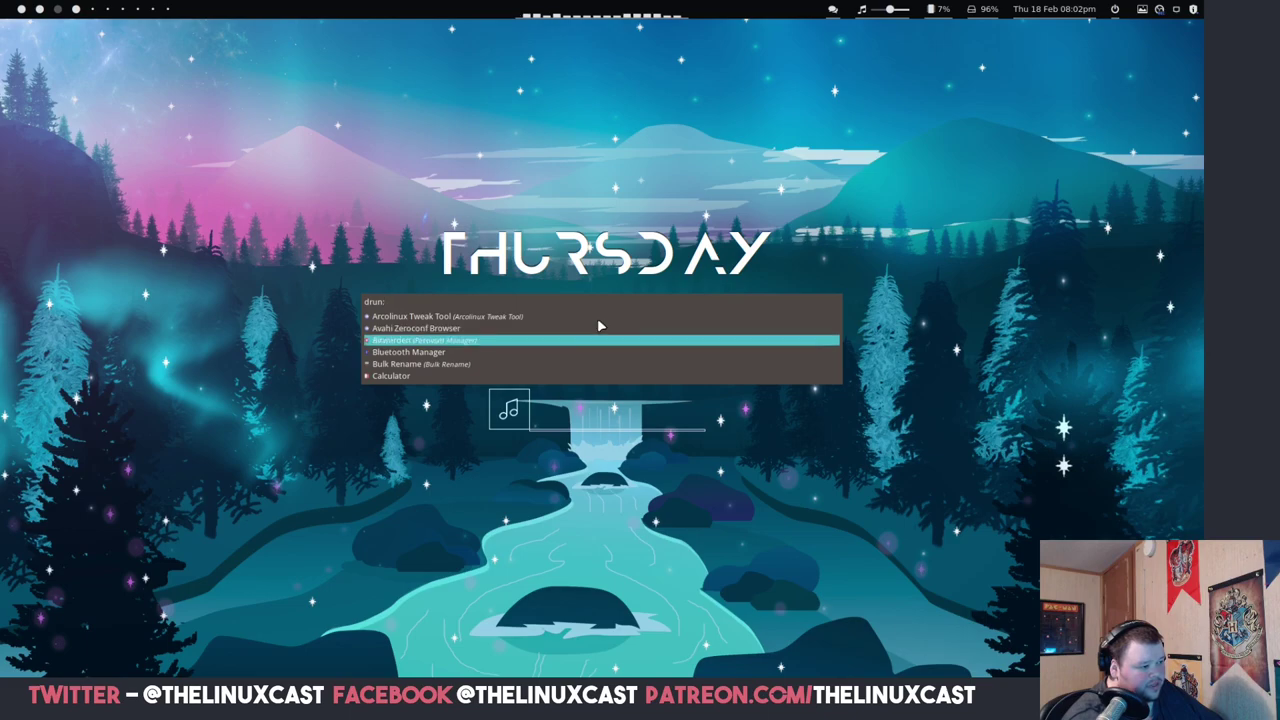
pyautogui.press('Up')
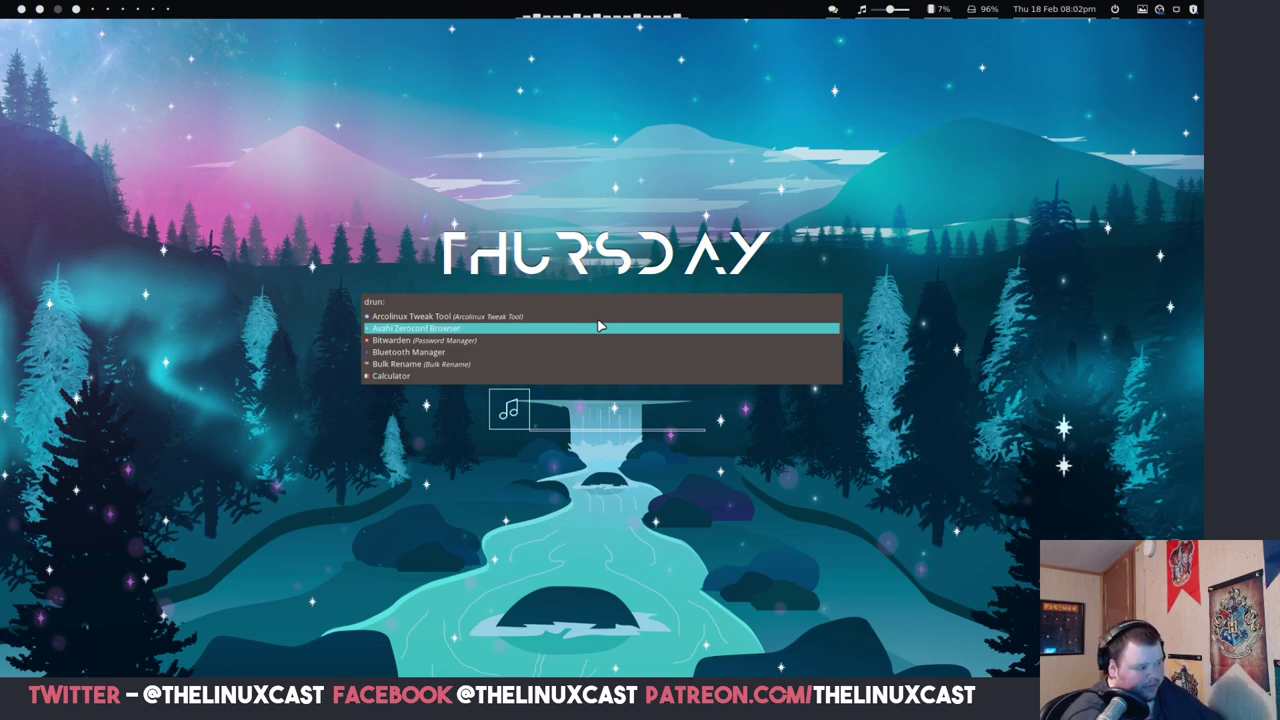
pyautogui.press('Down')
pyautogui.press('Down')
pyautogui.press('Down')
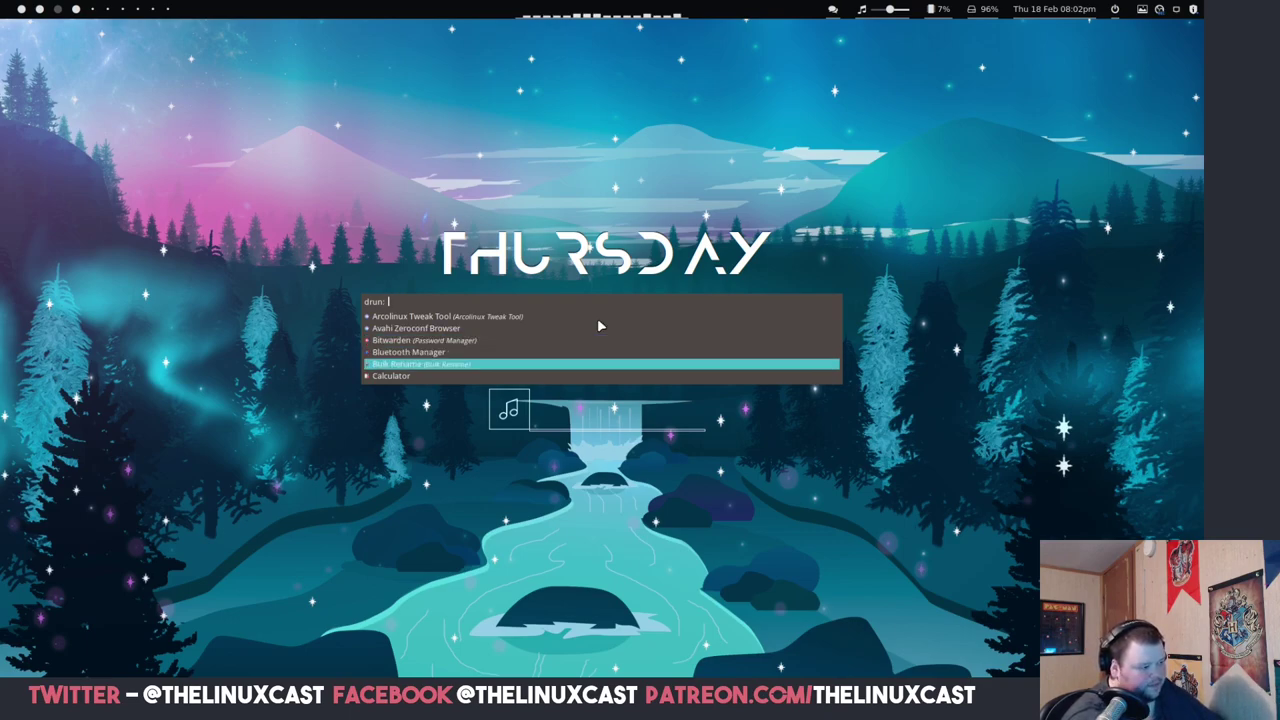
pyautogui.press('Down')
pyautogui.press('Up')
pyautogui.press('Up')
pyautogui.press('Down')
pyautogui.press('Down')
pyautogui.press('Down')
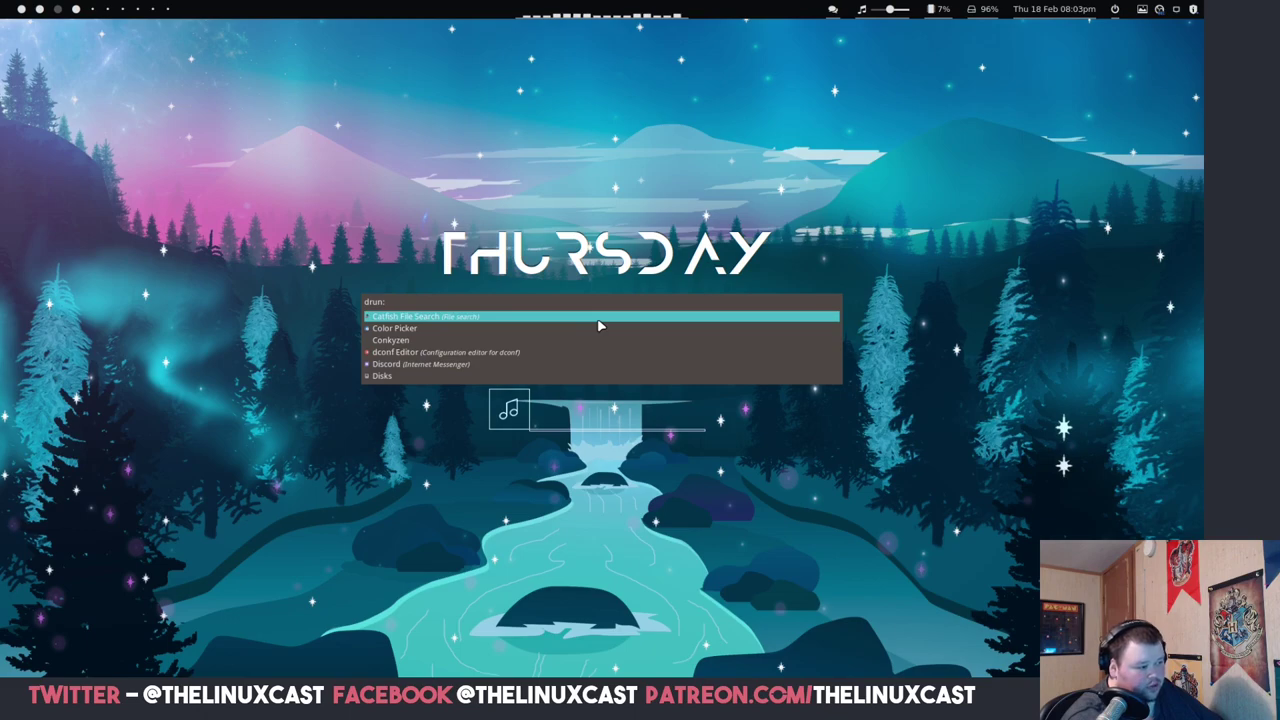
# Continue past Color Picker, Disk Usage Analyzer and GParted to launch HefftorLinux Welcome App
pyautogui.press('Down')
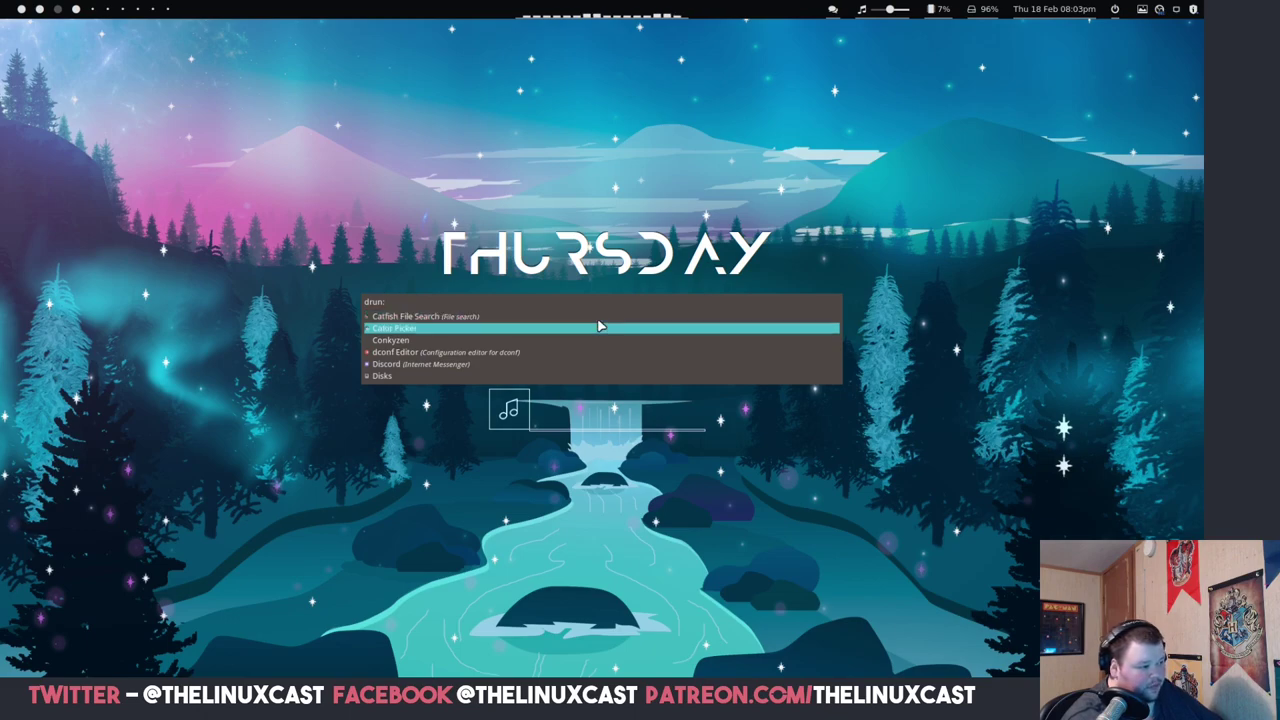
pyautogui.press('Down')
pyautogui.press('Down')
pyautogui.press('Down')
pyautogui.press('Down')
pyautogui.press('Down')
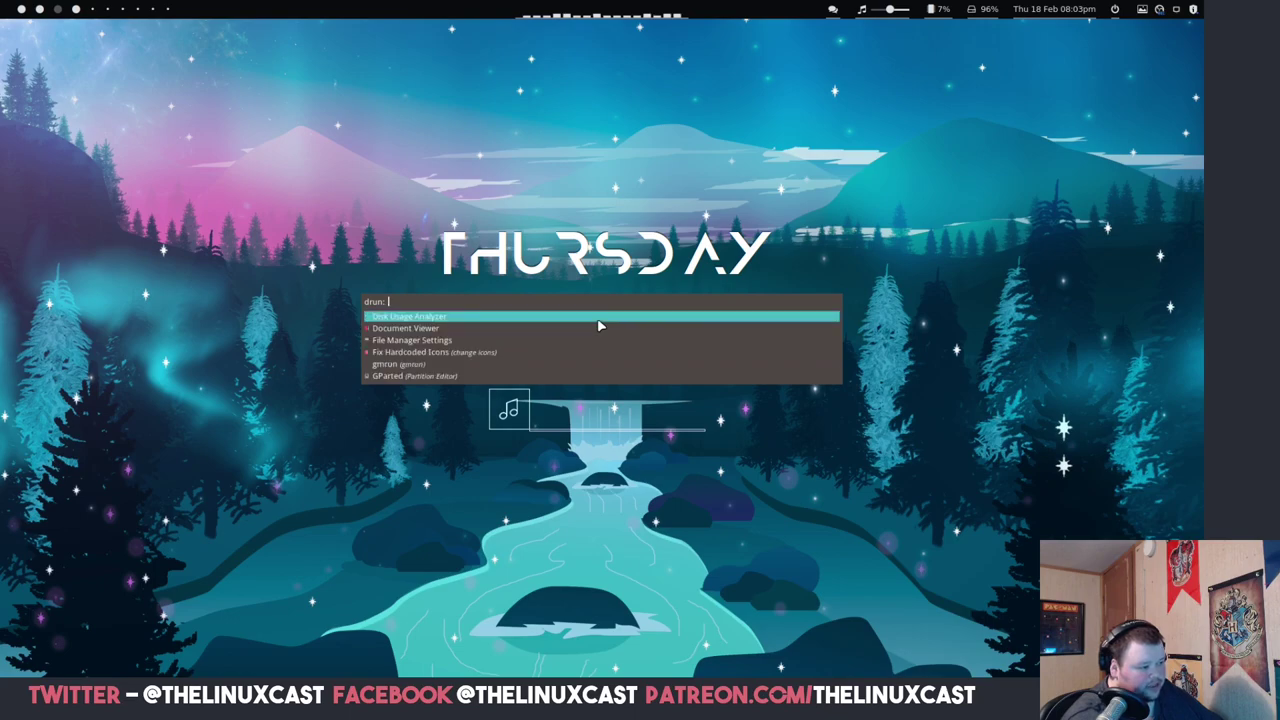
pyautogui.press('Down')
pyautogui.press('Down')
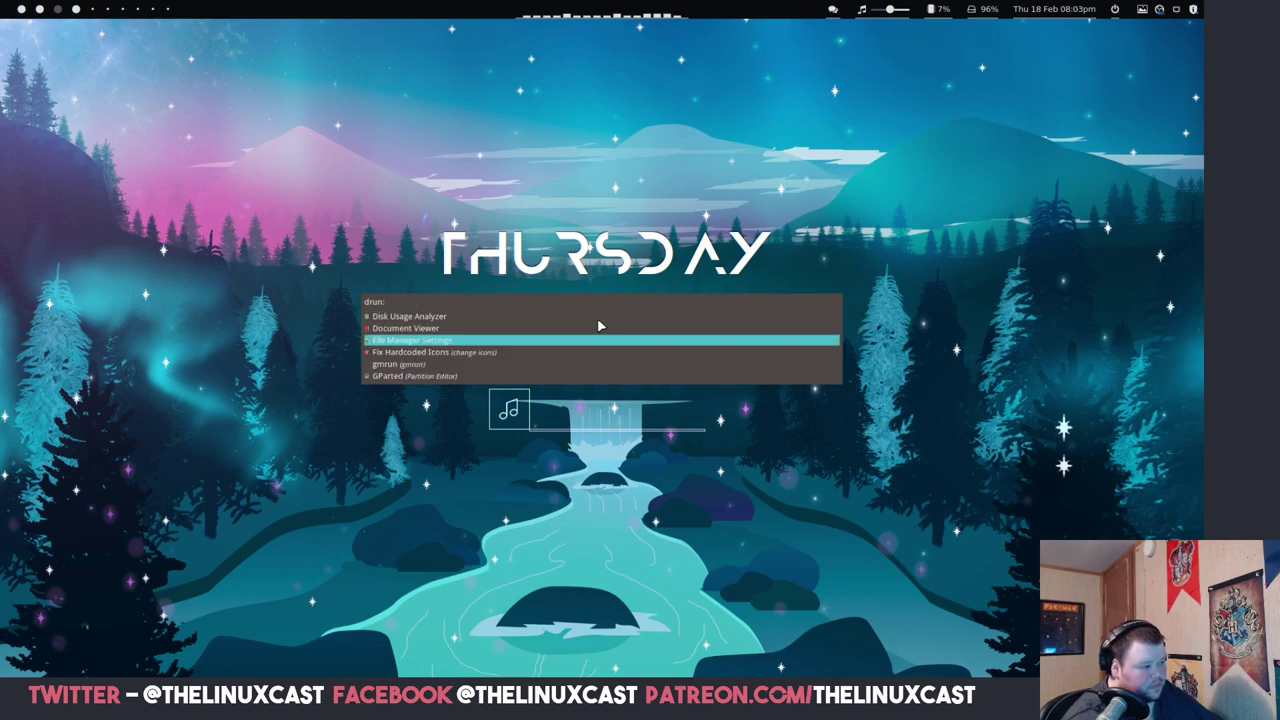
pyautogui.press('Down')
pyautogui.press('Down')
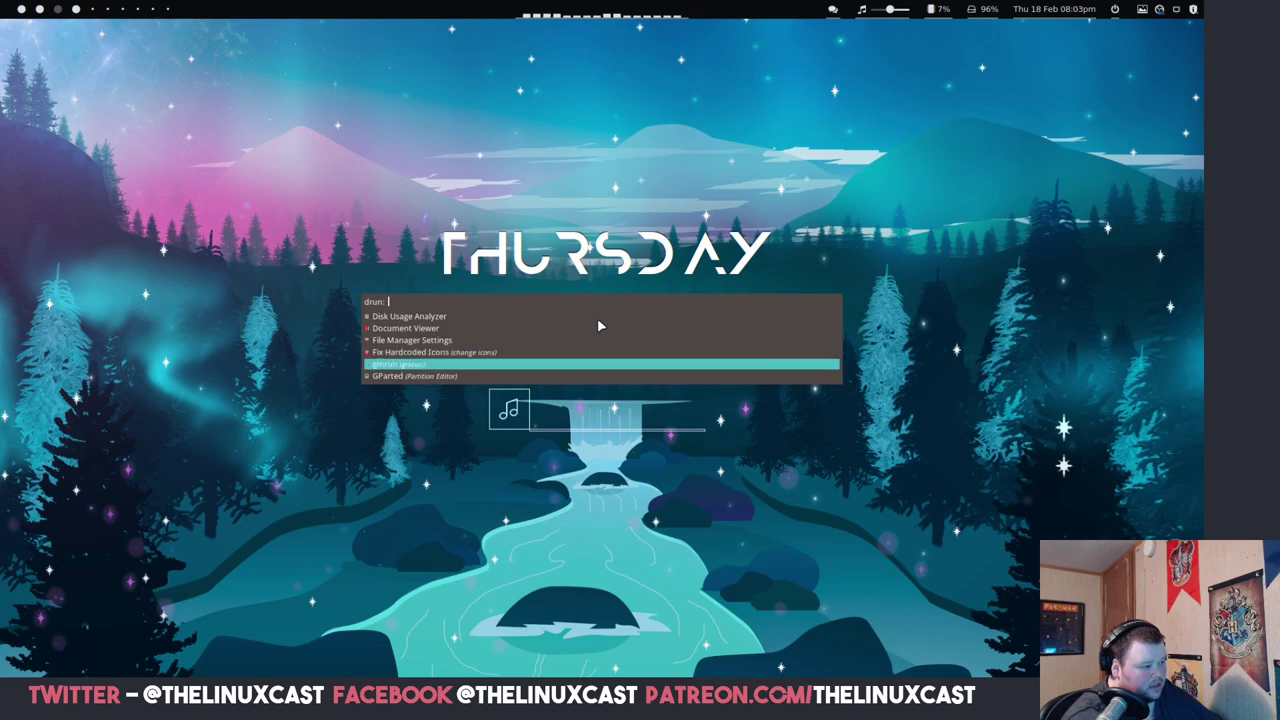
pyautogui.press('Up')
pyautogui.press('Down')
pyautogui.press('Down')
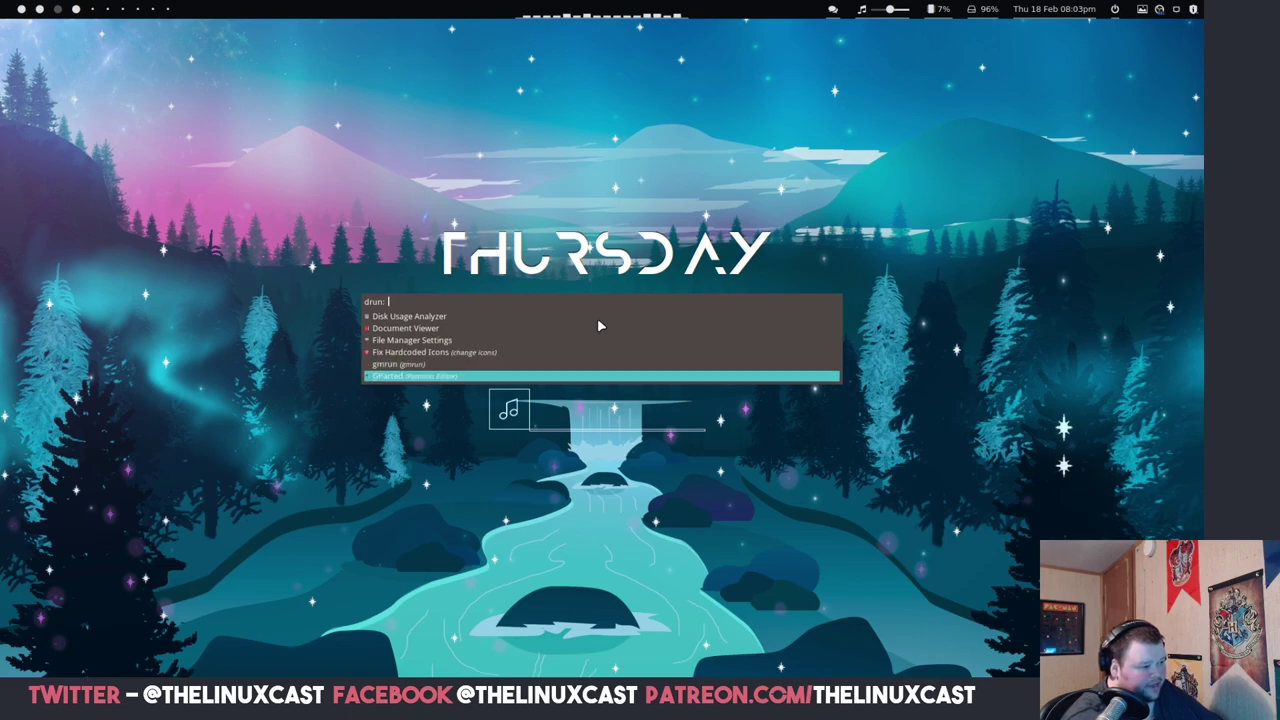
pyautogui.press('Down')
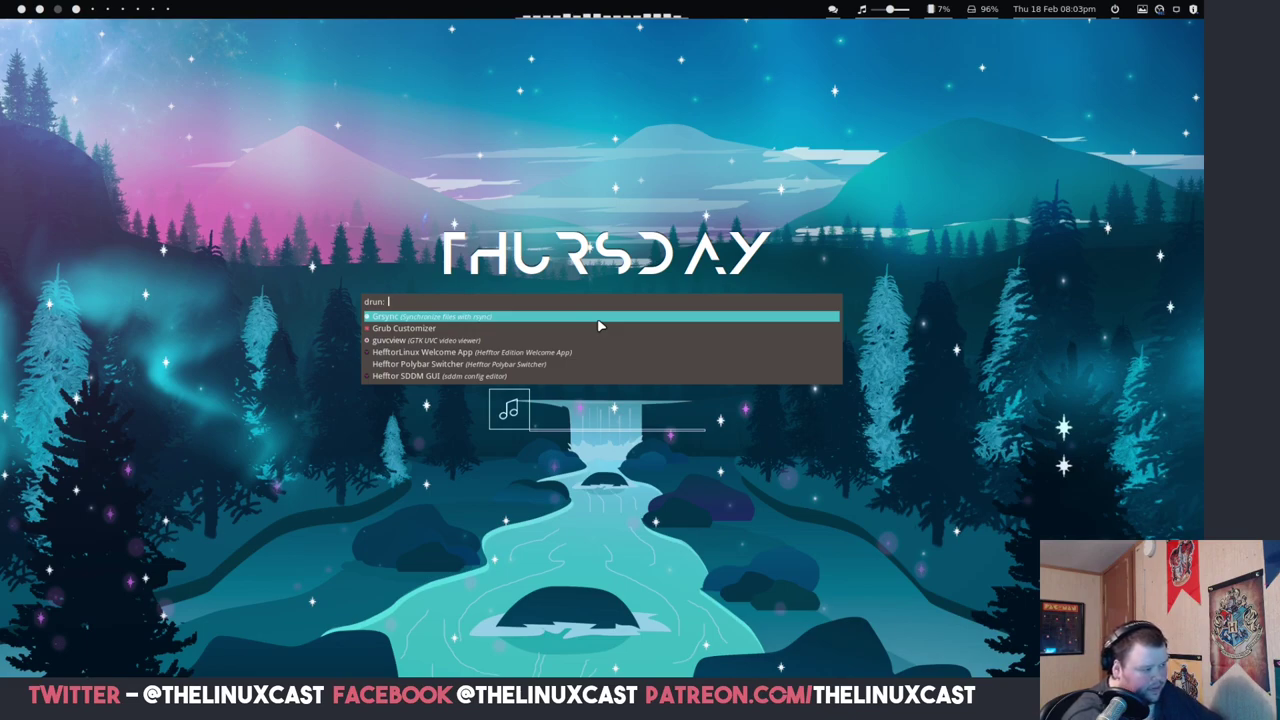
pyautogui.press('Down')
pyautogui.press('Down')
pyautogui.press('Down')
pyautogui.press('Return')
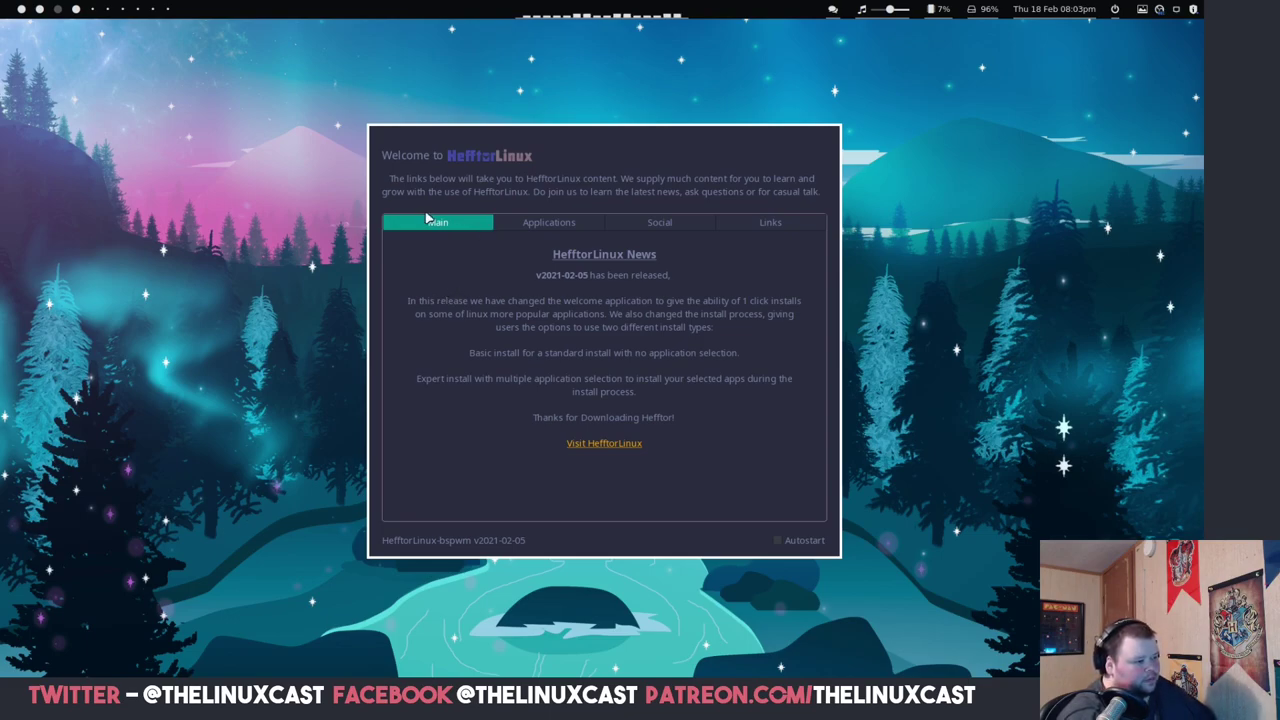
# Browse the Welcome App's Applications, Social and Links tabs, ending back on Applications
pyautogui.click(548, 222)
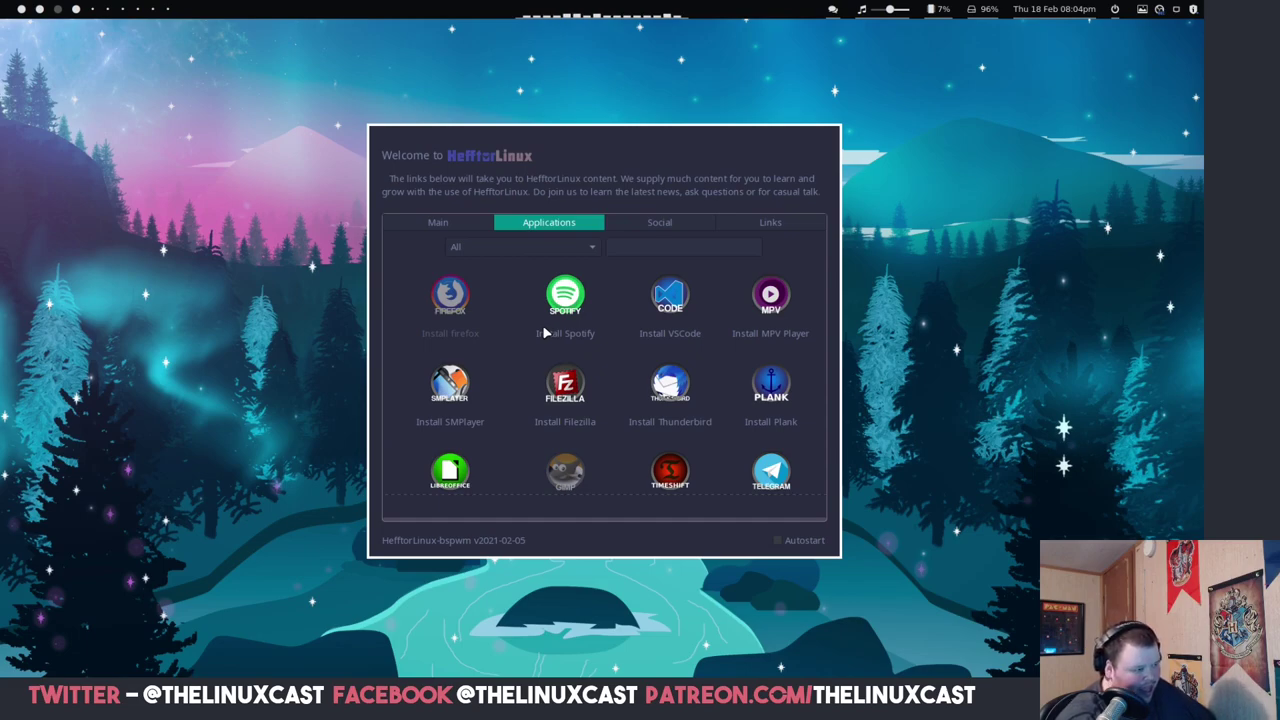
pyautogui.click(678, 226)
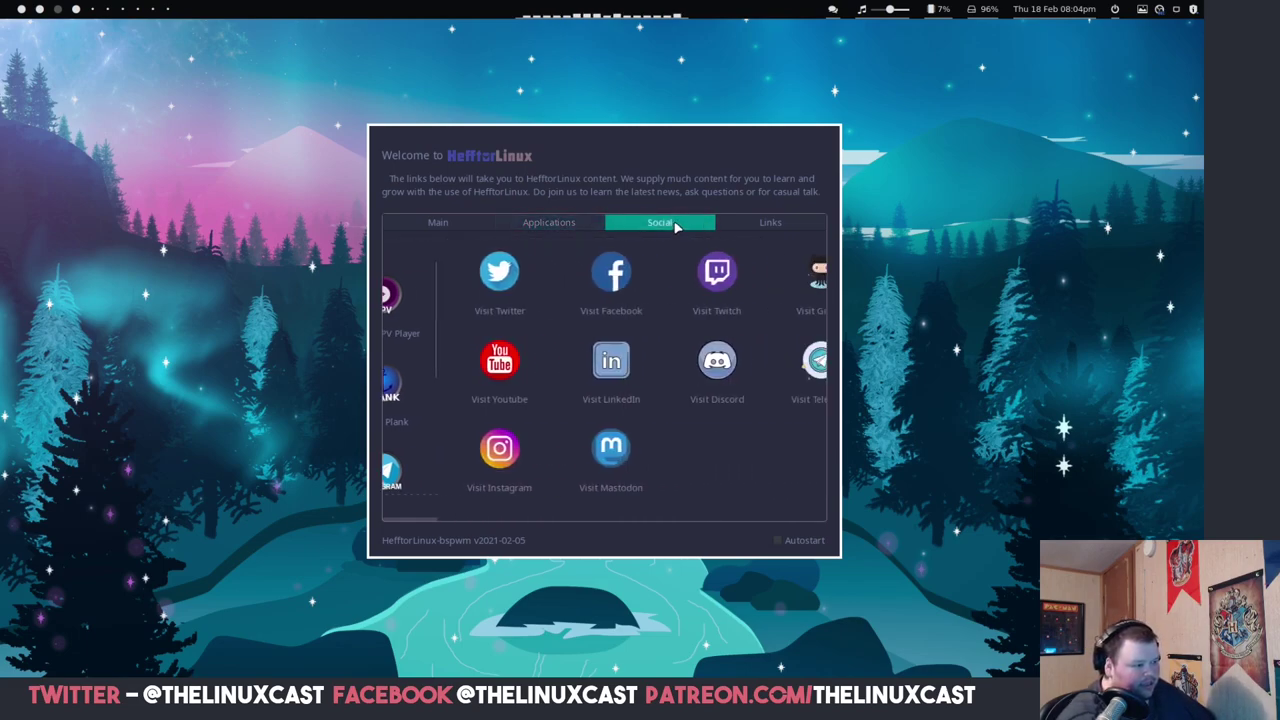
pyautogui.click(775, 223)
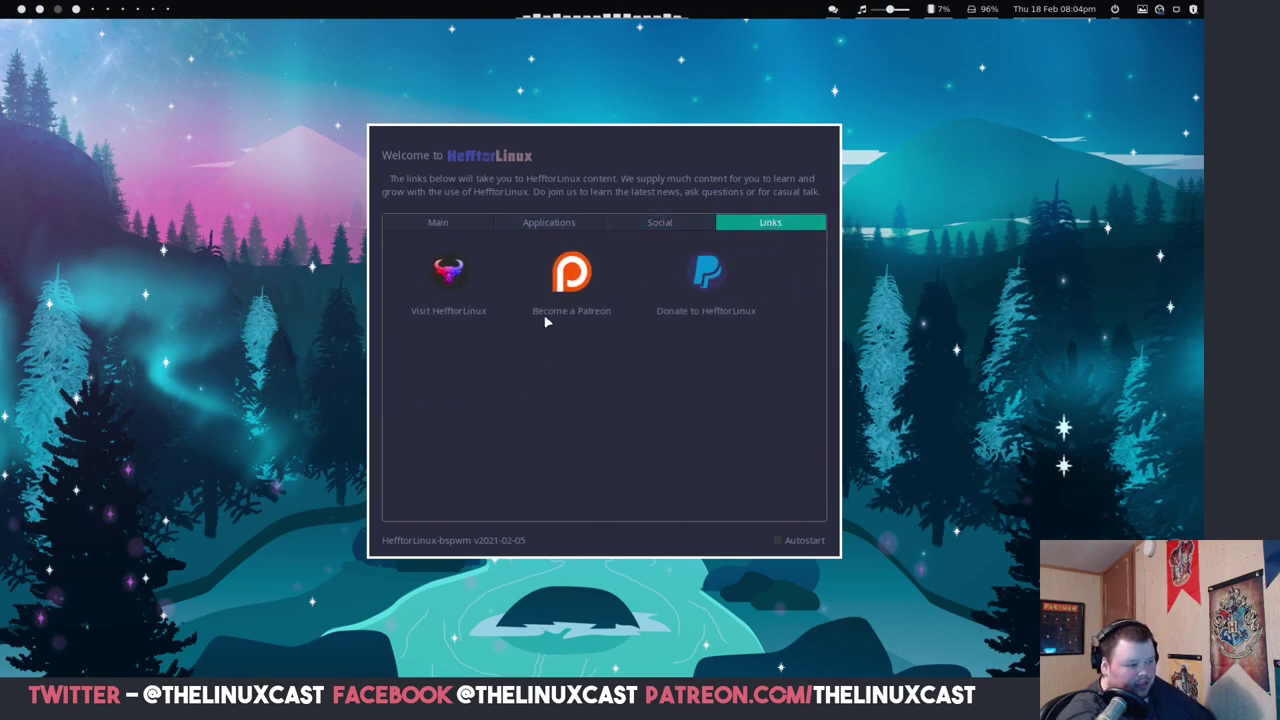
pyautogui.click(558, 226)
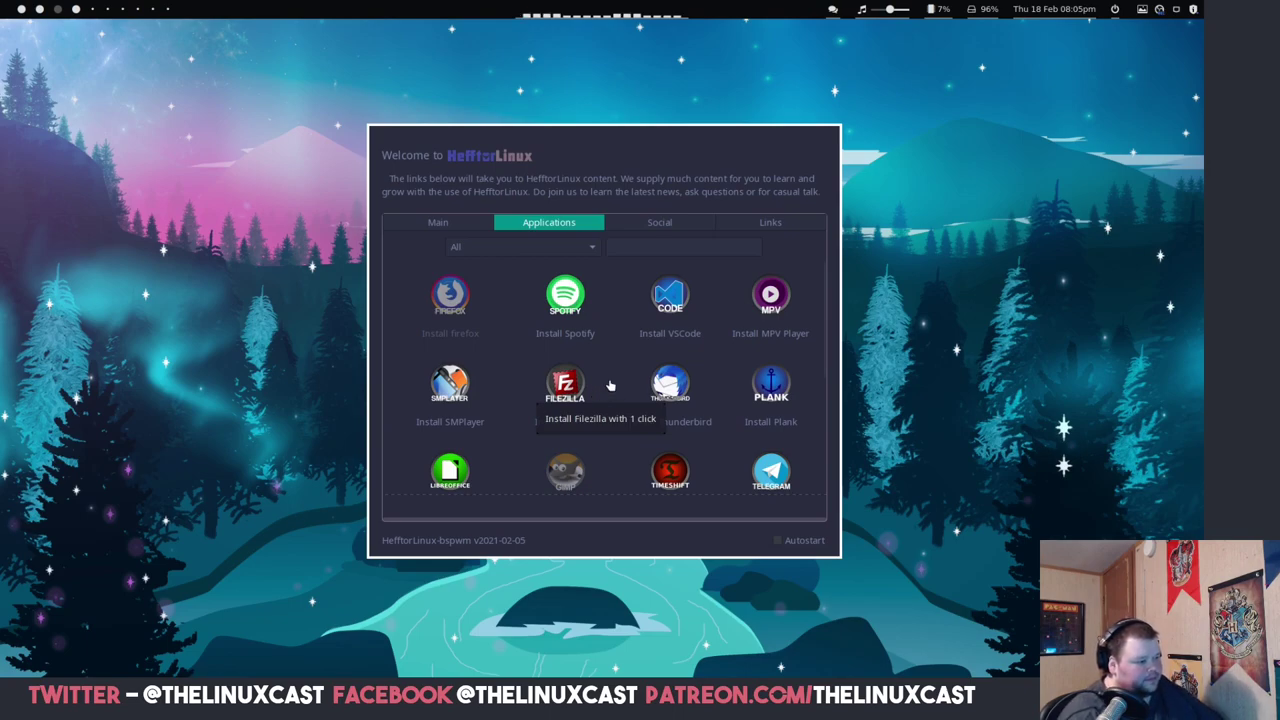
# Close the Welcome App and launch Hefftor SDDM GUI from the rofi list
pyautogui.press('super+q')
pyautogui.press('super+d')
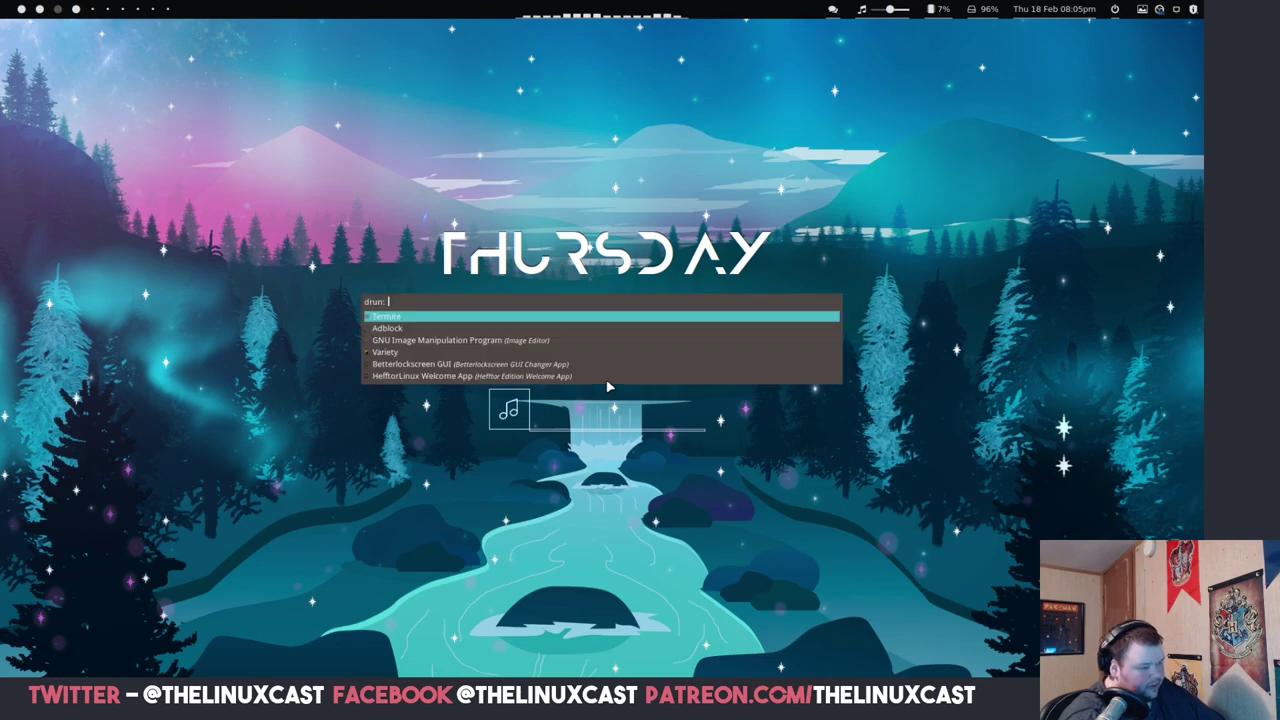
pyautogui.press('Down')
pyautogui.press('Down')
pyautogui.press('Down')
pyautogui.press('Down')
pyautogui.press('Down')
pyautogui.press('Down')
pyautogui.press('Down')
pyautogui.press('Down')
pyautogui.press('Down')
pyautogui.press('Down')
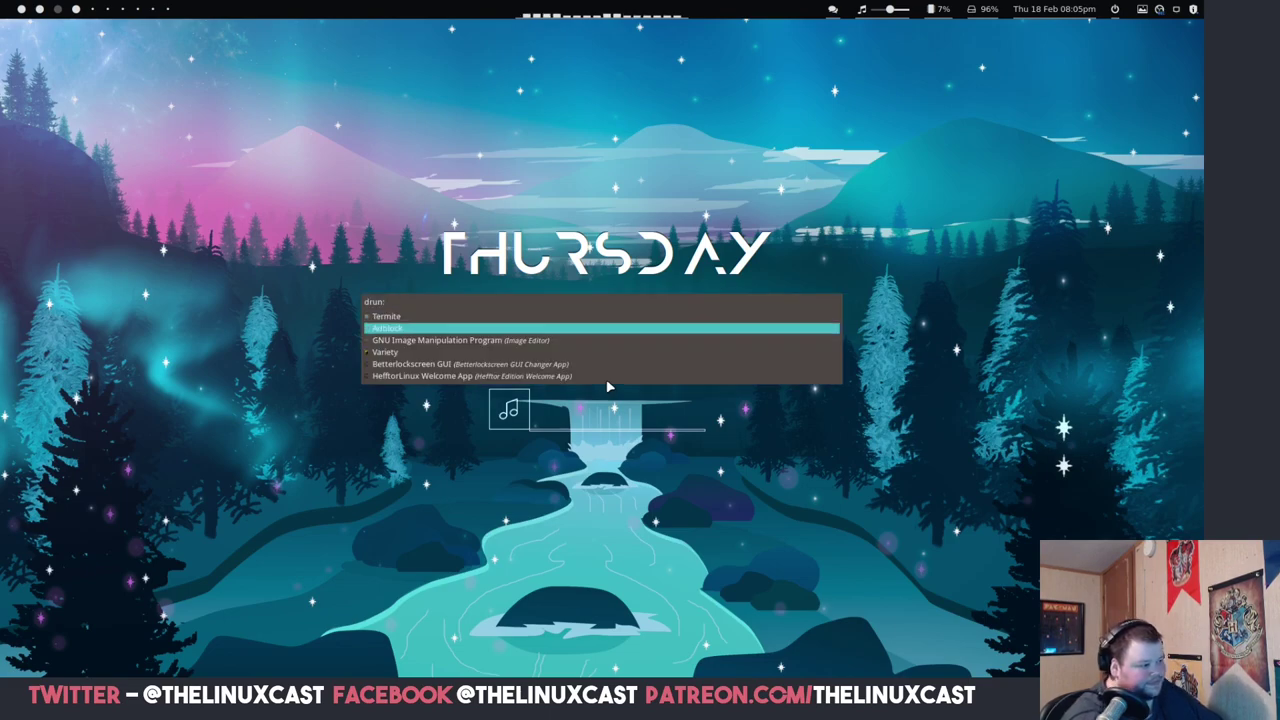
pyautogui.press('Down')
pyautogui.press('Down')
pyautogui.press('Down')
pyautogui.press('Down')
pyautogui.press('Down')
pyautogui.press('Down')
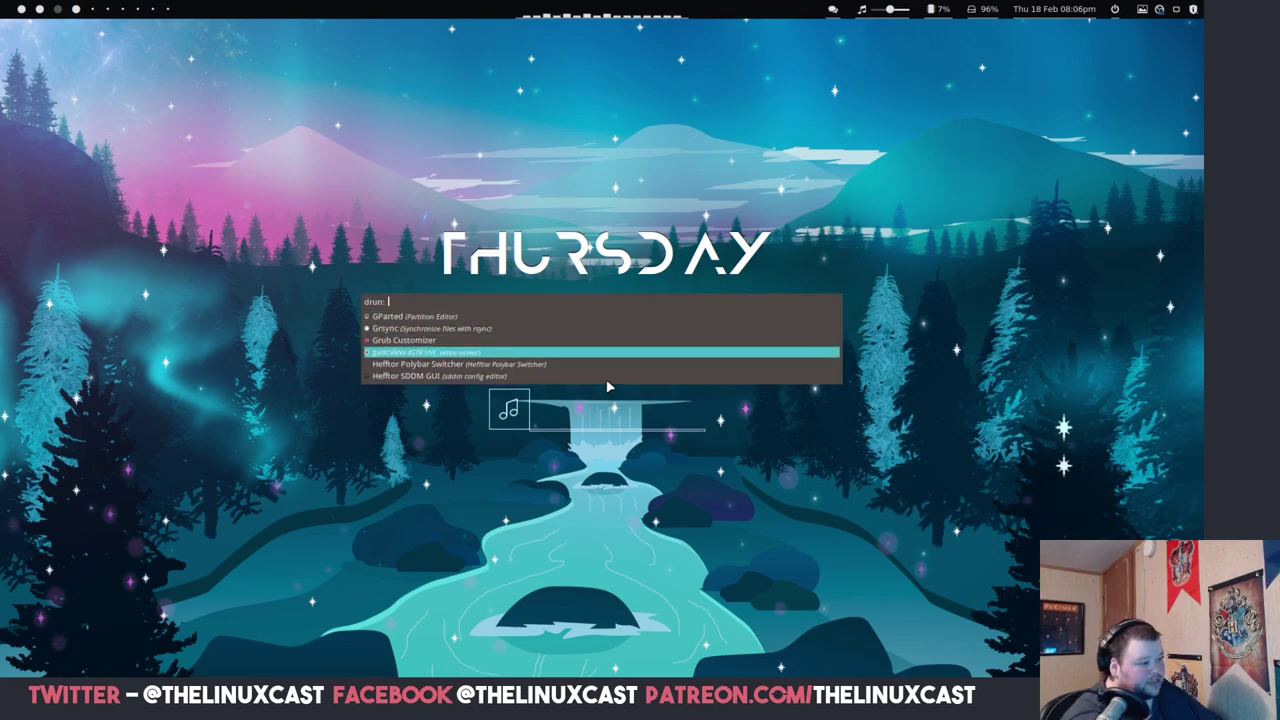
pyautogui.press('Down')
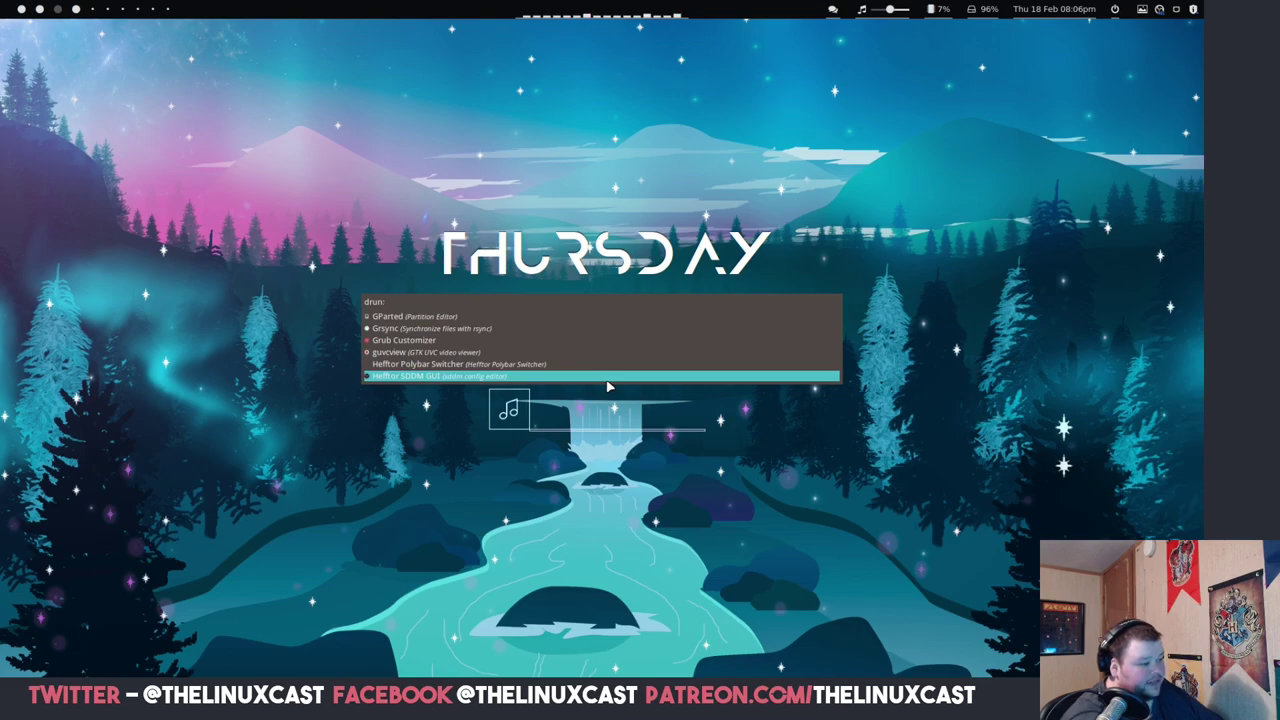
pyautogui.press('Return')
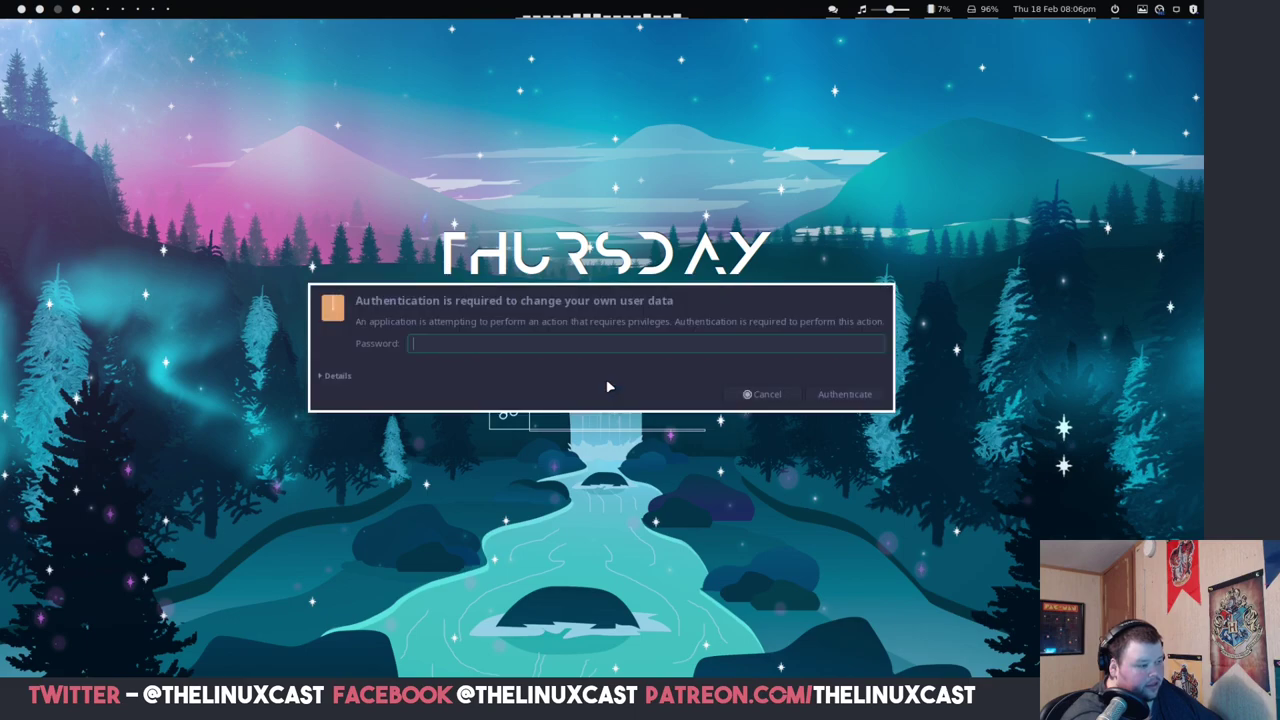
# Enter the user password in the polkit prompt to authenticate Hefftor SDDM GUI
pyautogui.write('******')
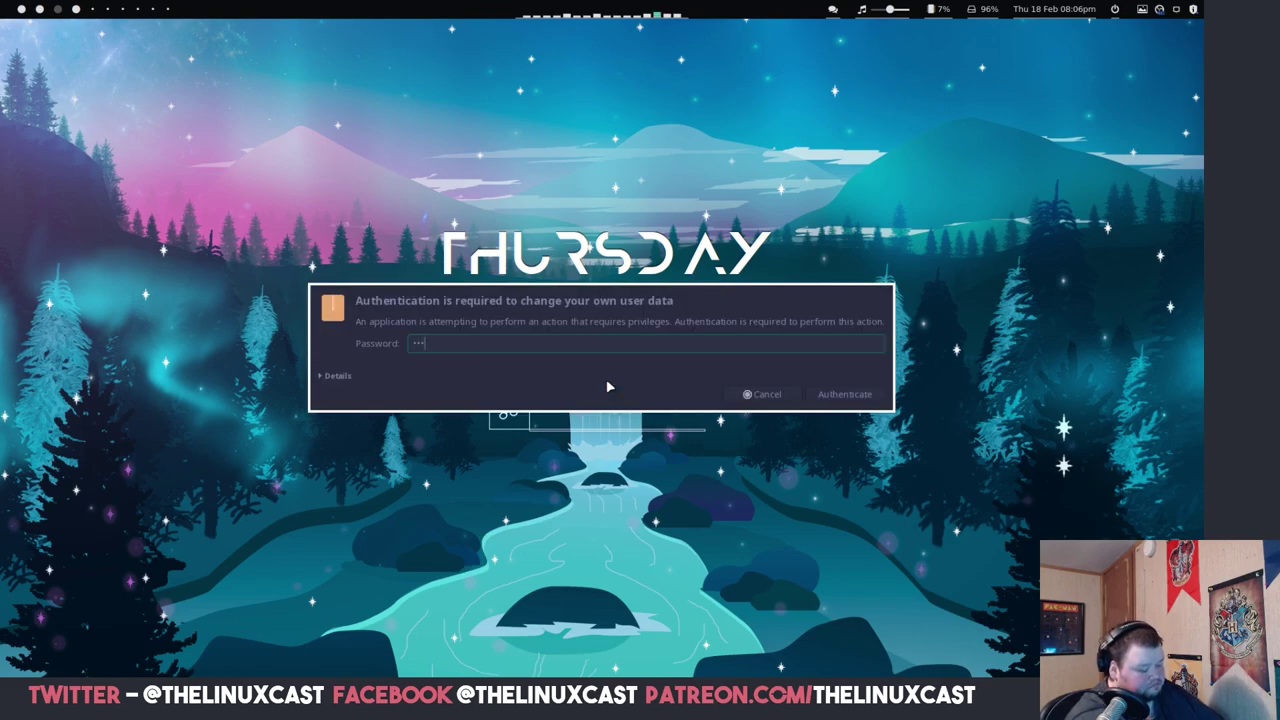
pyautogui.write('**')
pyautogui.press('Return')
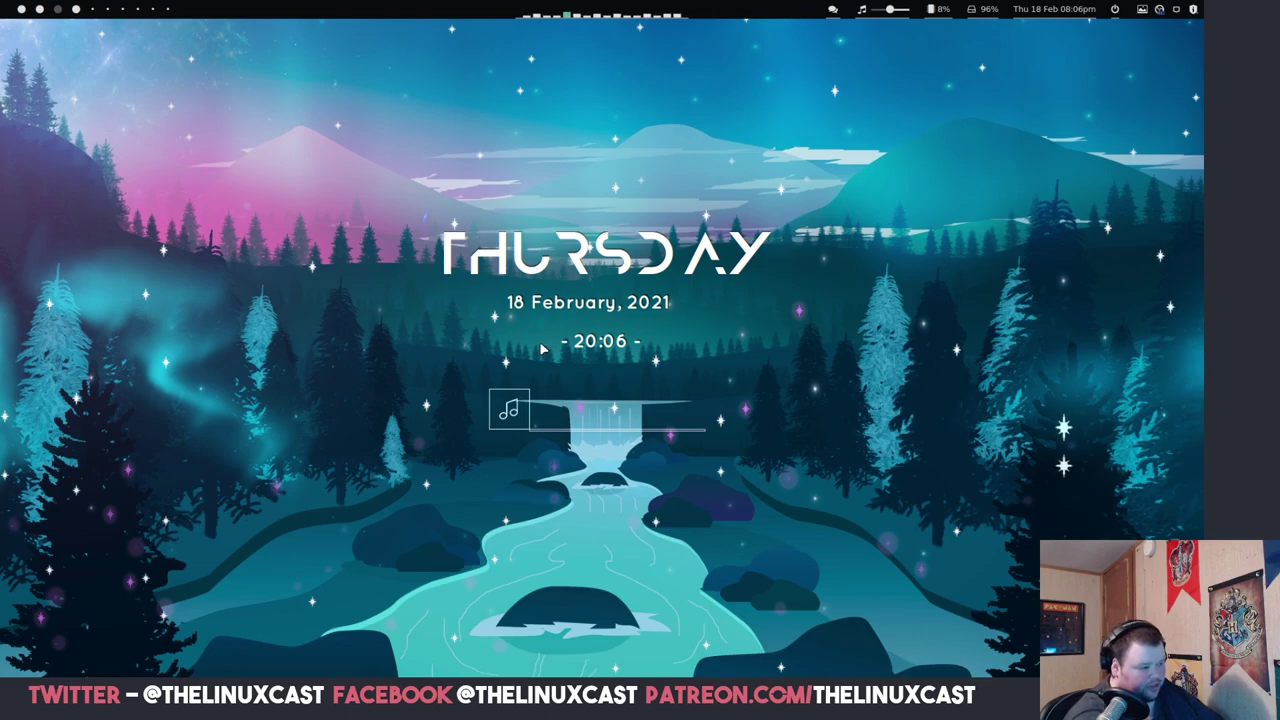
pyautogui.press('super+d')
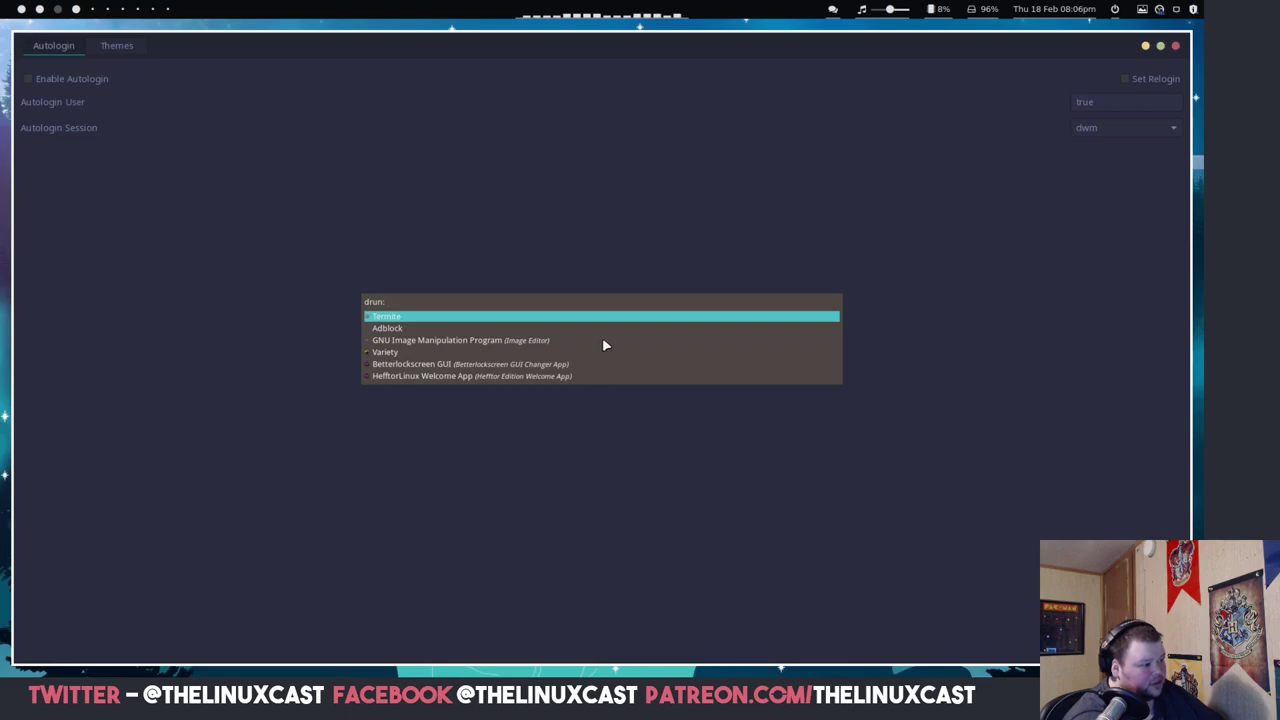
# Keep the SDDM autologin session as dwm, browse the Themes tab wallpapers, then reopen rofi
pyautogui.press('Escape')
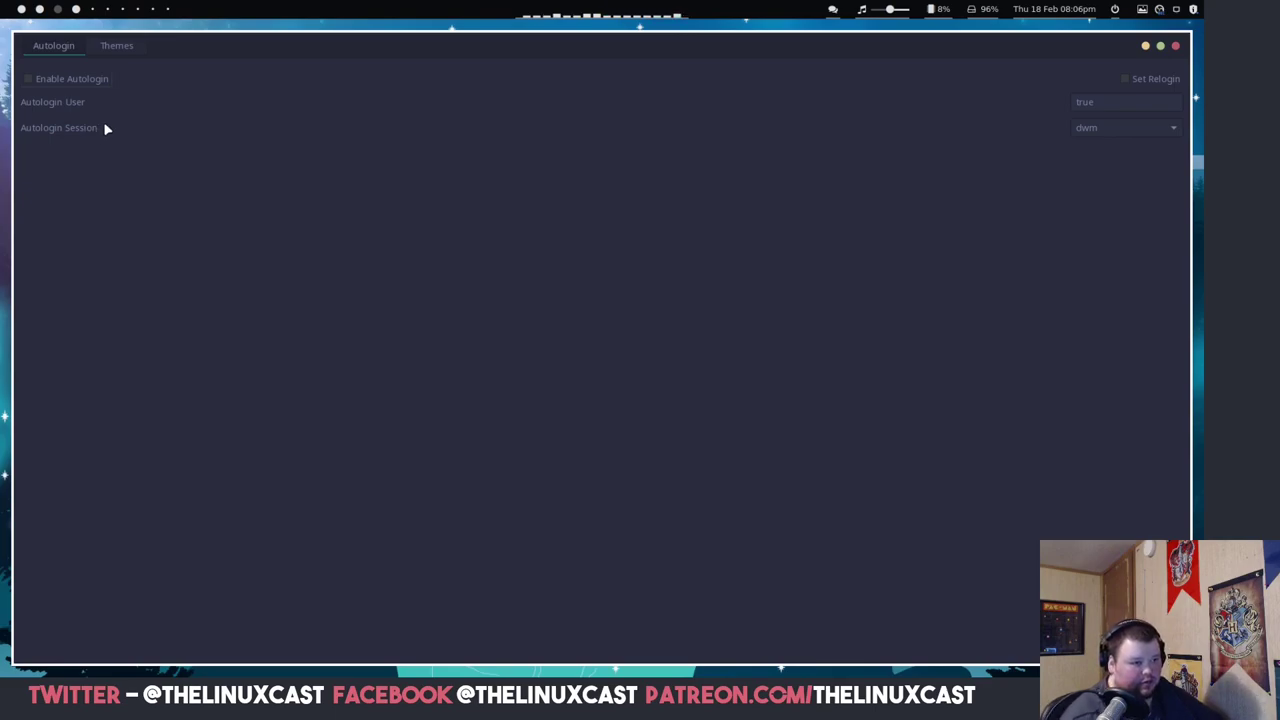
pyautogui.click(1125, 130)
pyautogui.click(1113, 131)
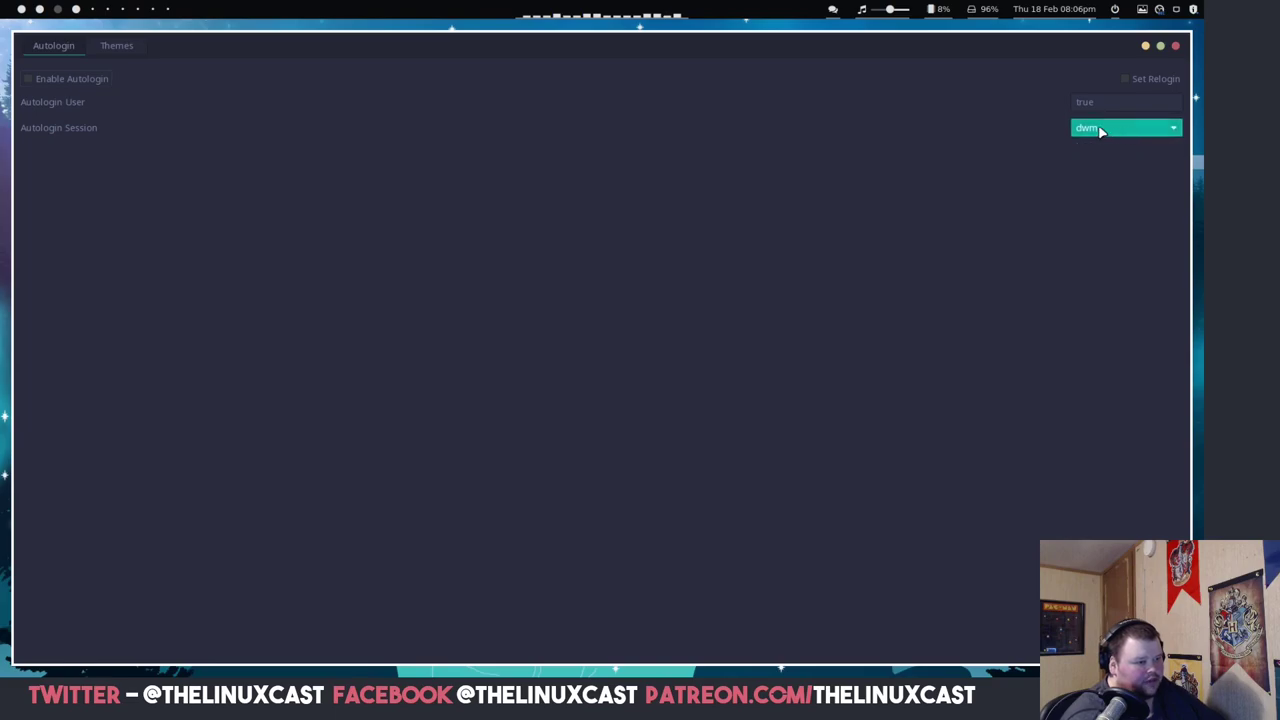
pyautogui.click(116, 45)
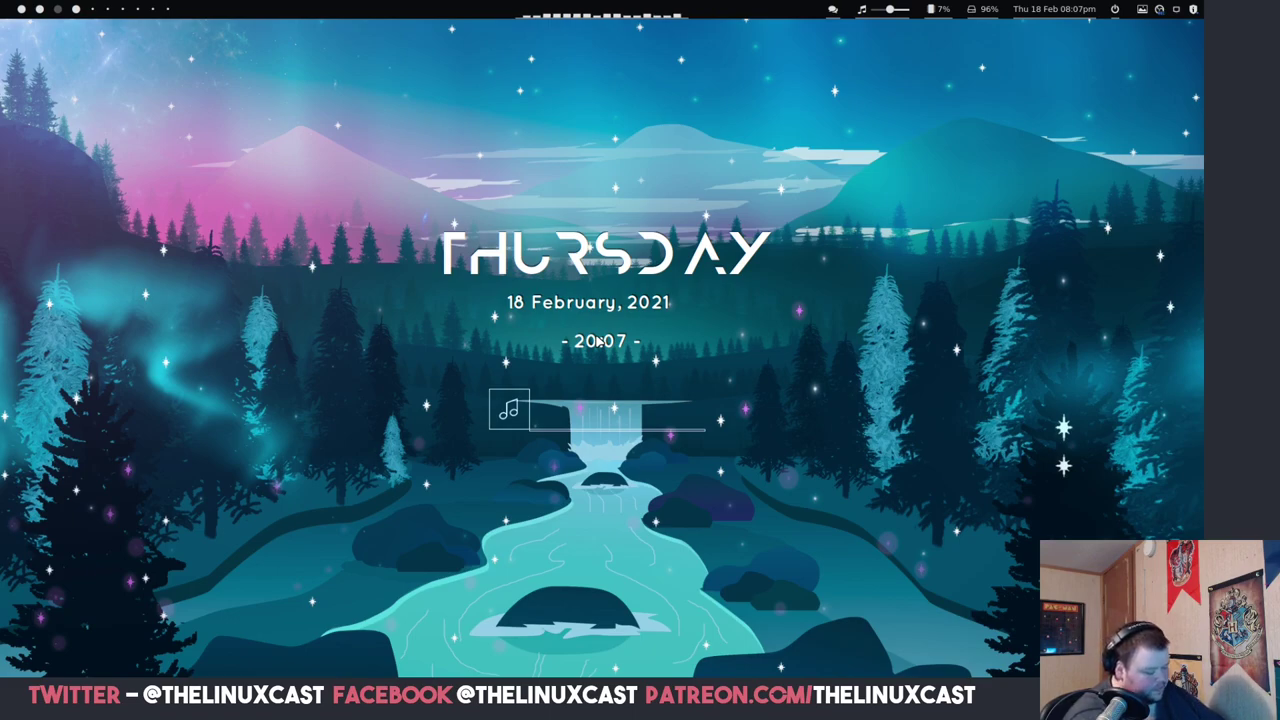
pyautogui.press('super+d')
pyautogui.press('Down')
pyautogui.press('Down')
pyautogui.press('Down')
# Launch Power Manager from rofi, close its window with Super+Q, and reopen the launcher
pyautogui.press('Down')
pyautogui.press('Down')
pyautogui.press('Down')
pyautogui.press('Down')
pyautogui.press('Down')
pyautogui.press('Down')
pyautogui.press('Down')
pyautogui.press('Down')
pyautogui.press('Down')
pyautogui.press('Down')
pyautogui.press('Down')
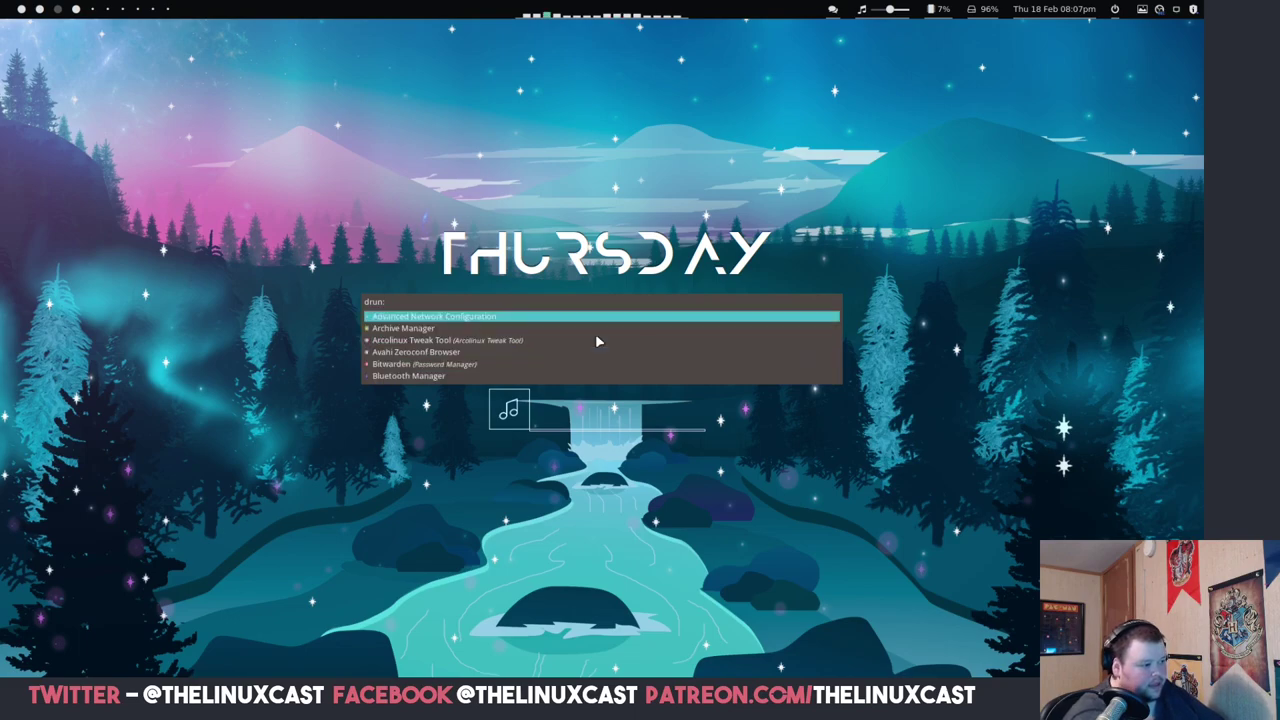
pyautogui.press('Down')
pyautogui.press('Down')
pyautogui.press('Down')
pyautogui.press('Down')
pyautogui.press('Down')
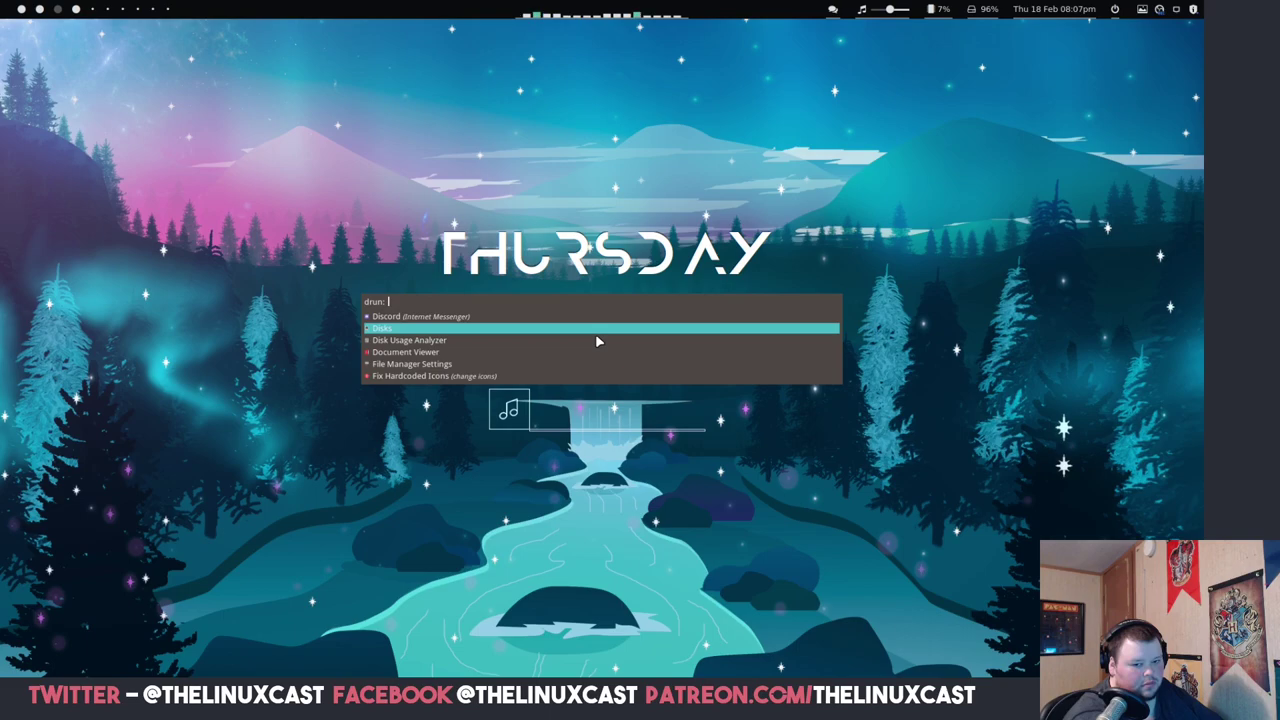
pyautogui.press('Down')
pyautogui.press('Down')
pyautogui.press('Down')
pyautogui.press('Down')
pyautogui.press('Down')
pyautogui.press('Down')
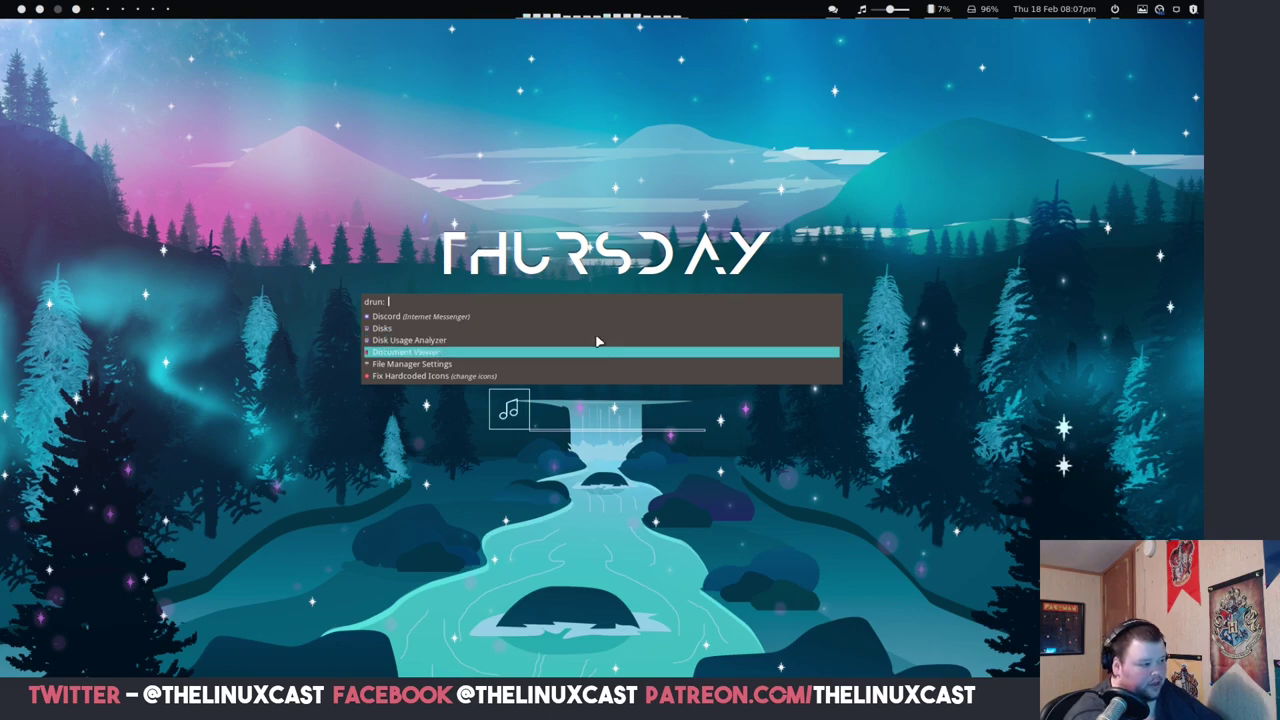
pyautogui.press('Down')
pyautogui.press('Down')
pyautogui.press('Down')
pyautogui.press('Down')
pyautogui.press('Down')
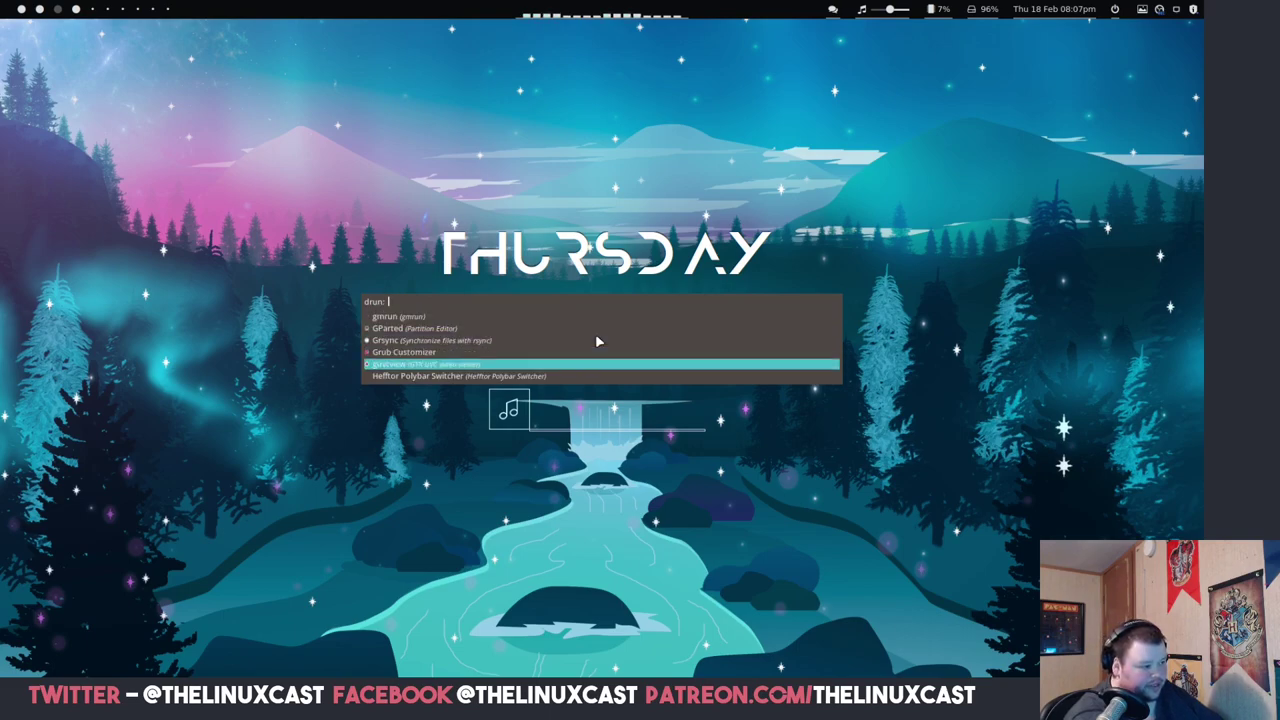
pyautogui.press('Down')
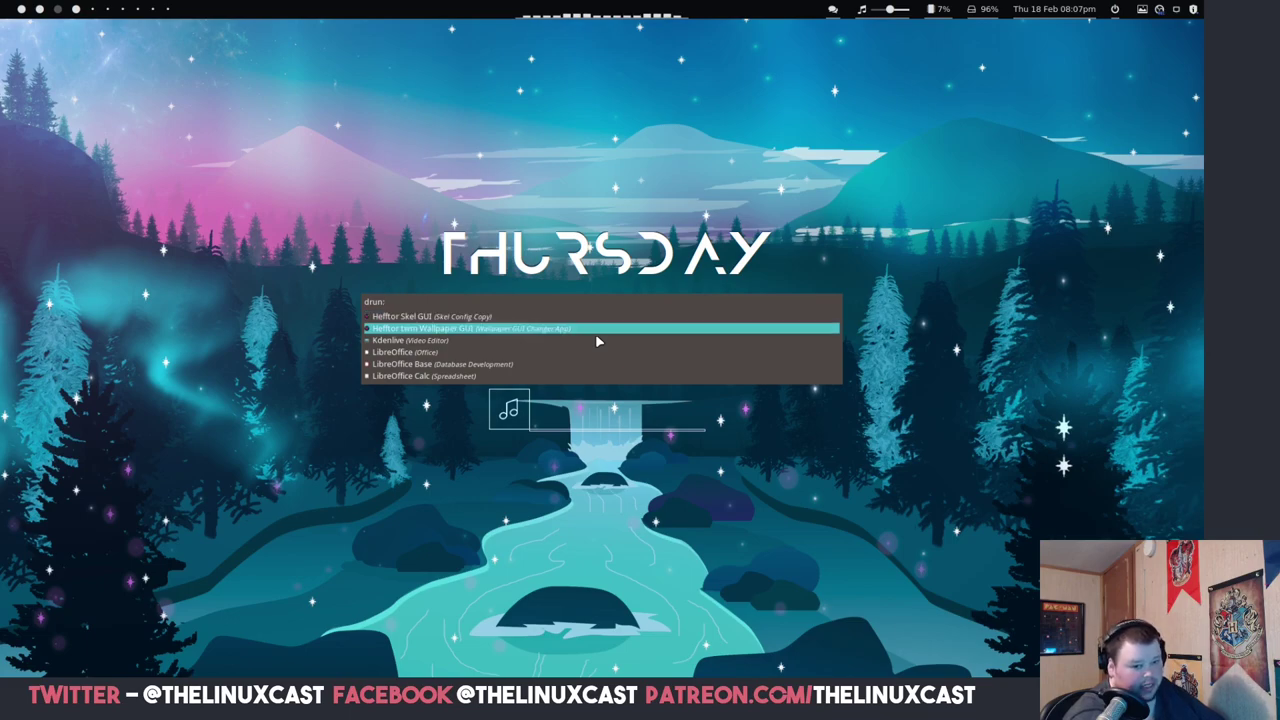
pyautogui.press('Down')
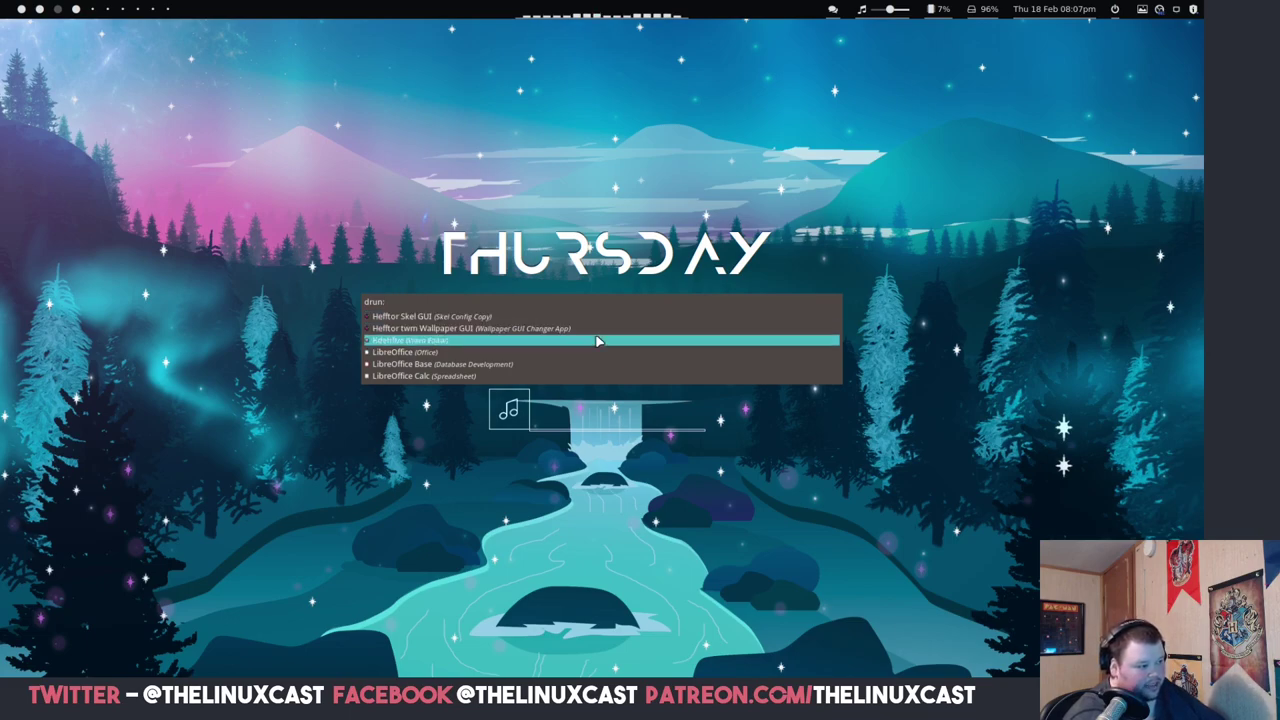
pyautogui.press('Down')
pyautogui.press('Down')
pyautogui.press('Down')
pyautogui.press('Down')
pyautogui.press('Down')
pyautogui.press('Down')
pyautogui.press('Down')
pyautogui.press('Down')
pyautogui.press('Down')
pyautogui.press('Down')
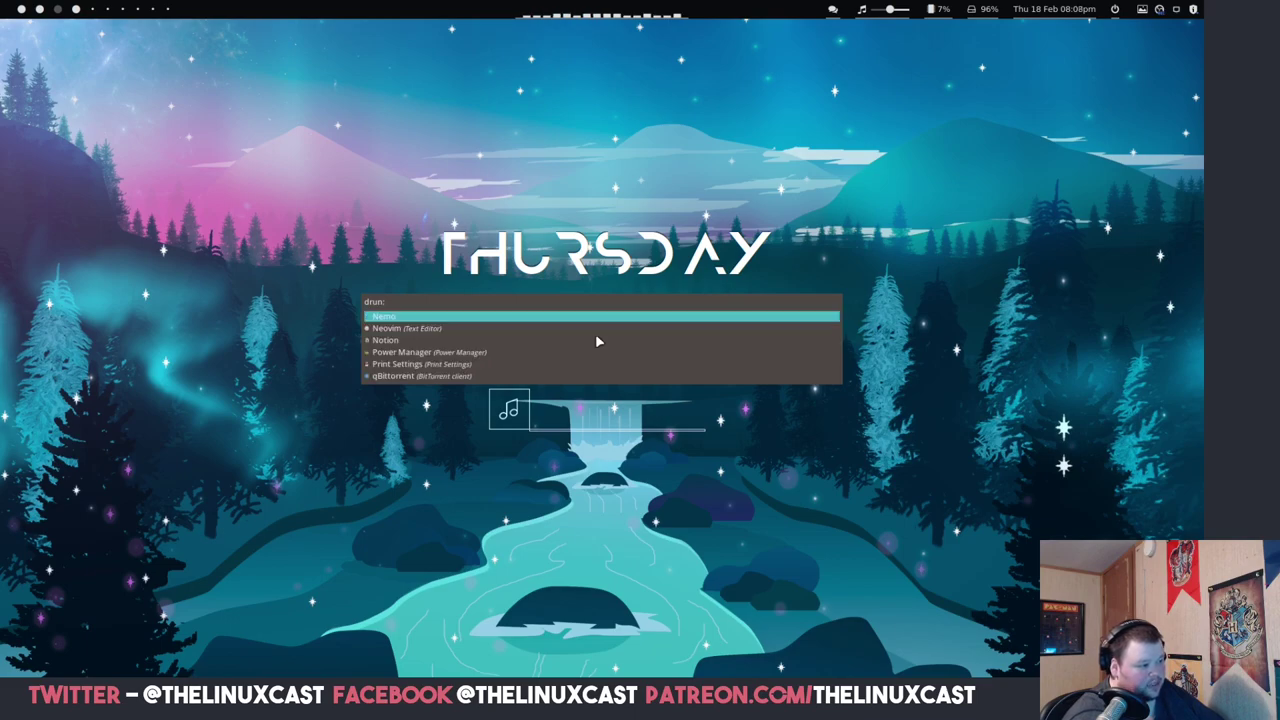
pyautogui.press('Down')
pyautogui.press('Down')
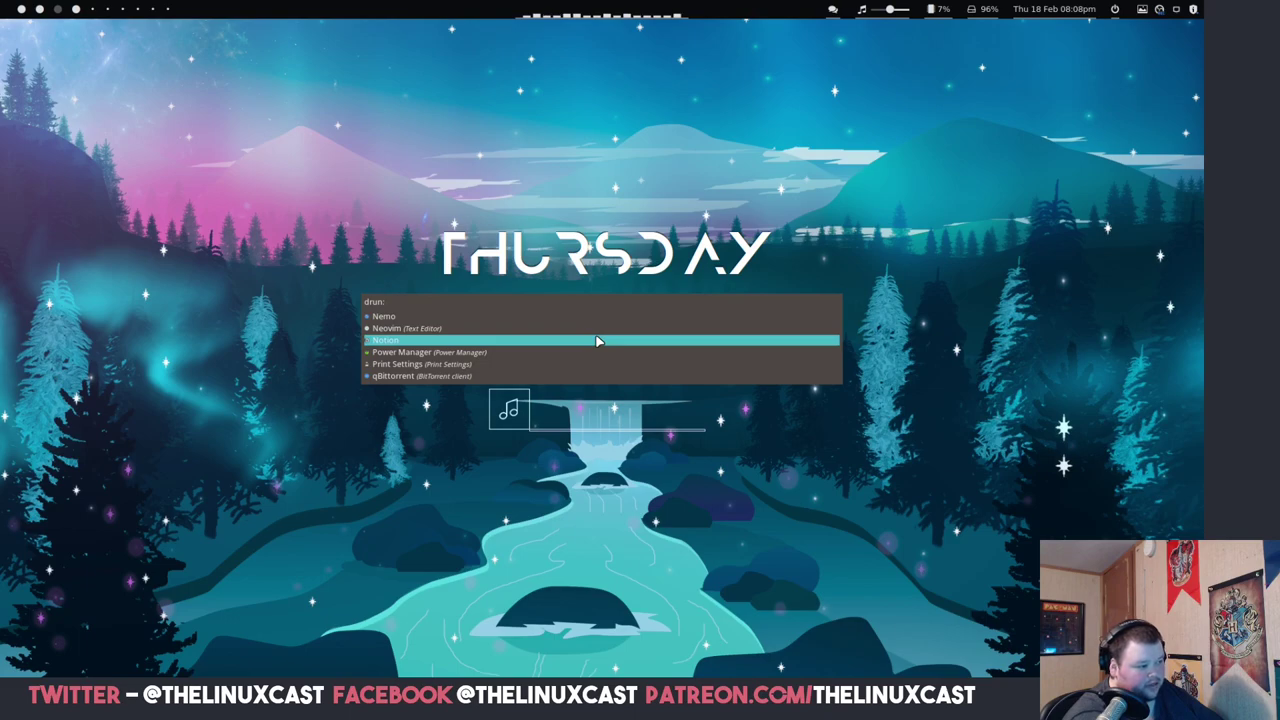
pyautogui.press('Down')
pyautogui.press('Down')
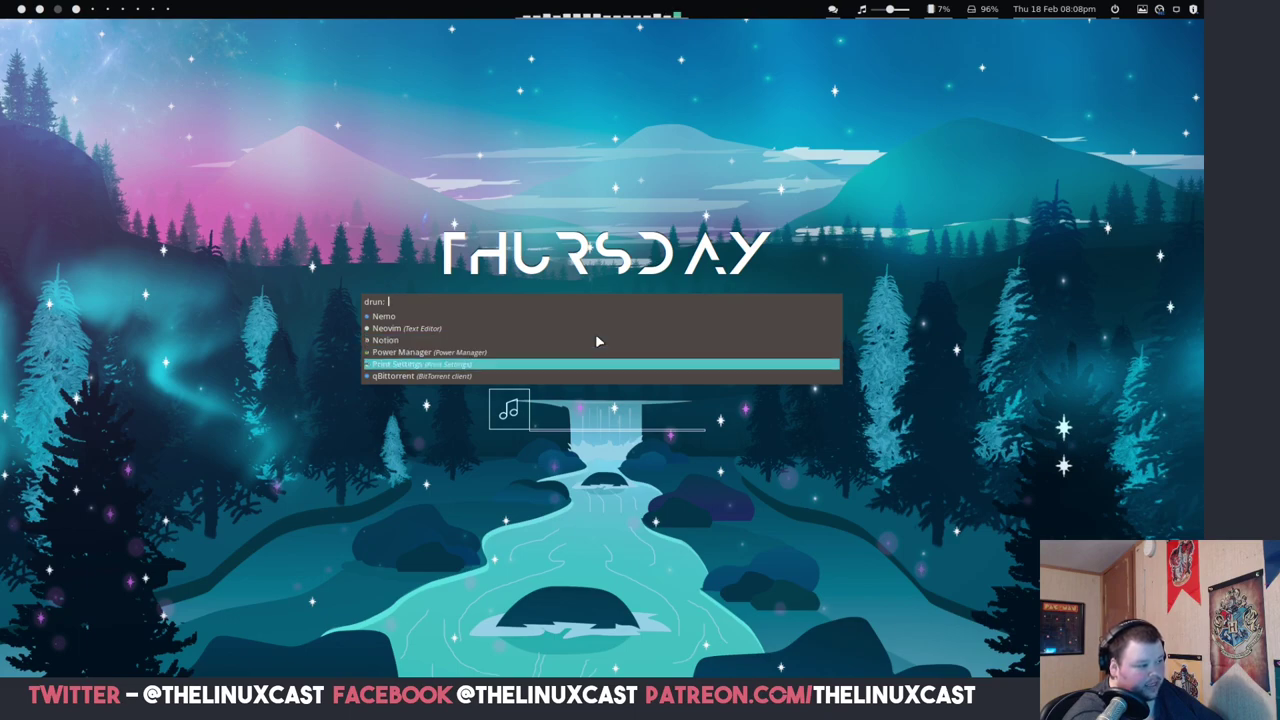
pyautogui.press('Down')
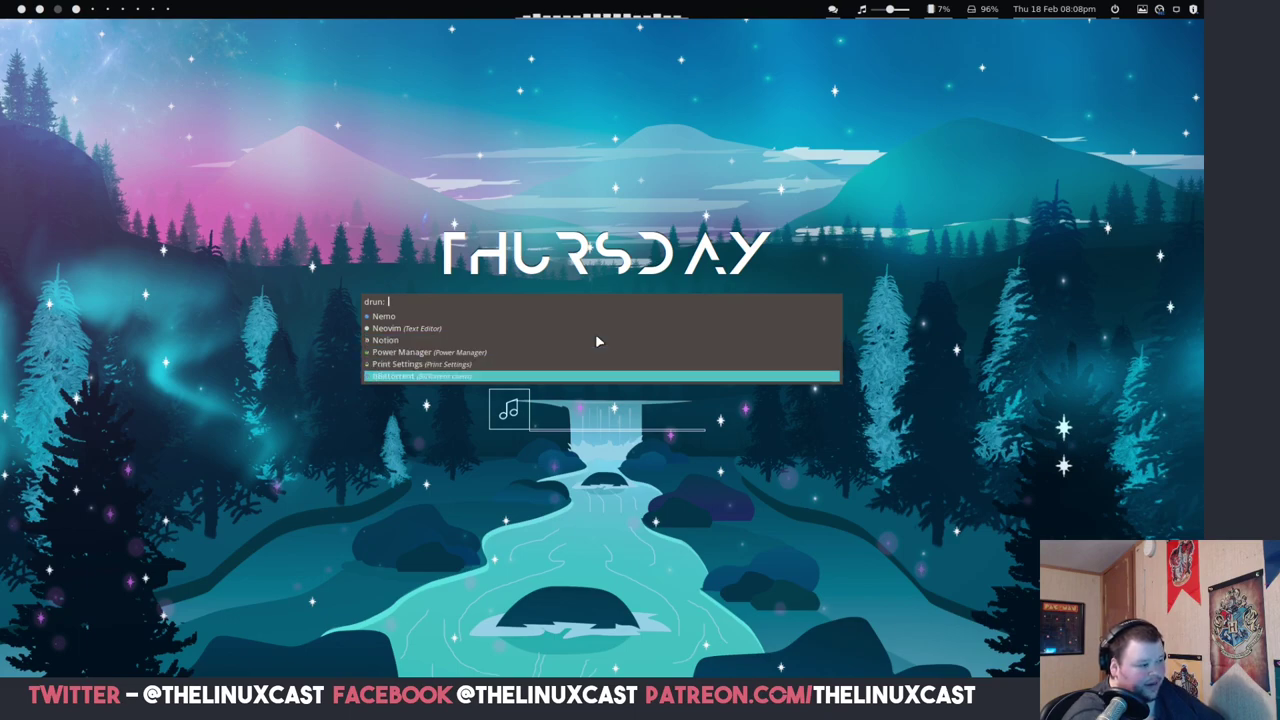
pyautogui.press('Up')
pyautogui.press('Up')
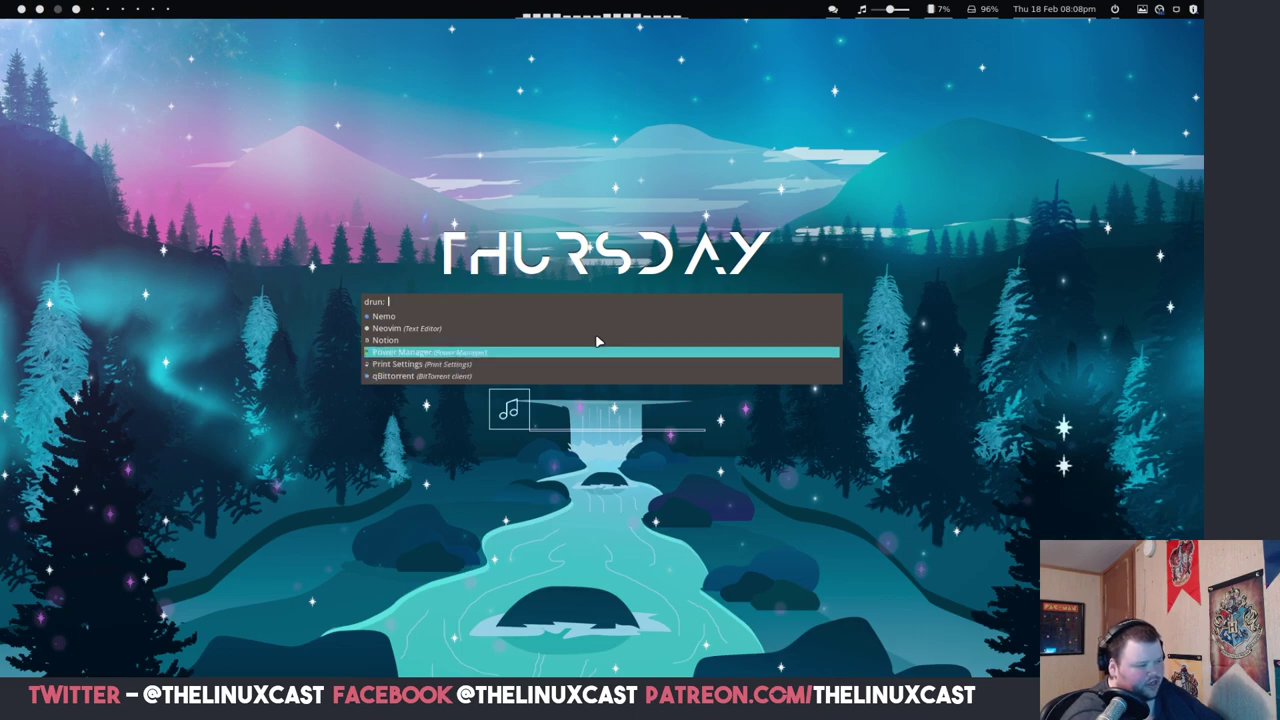
pyautogui.press('Return')
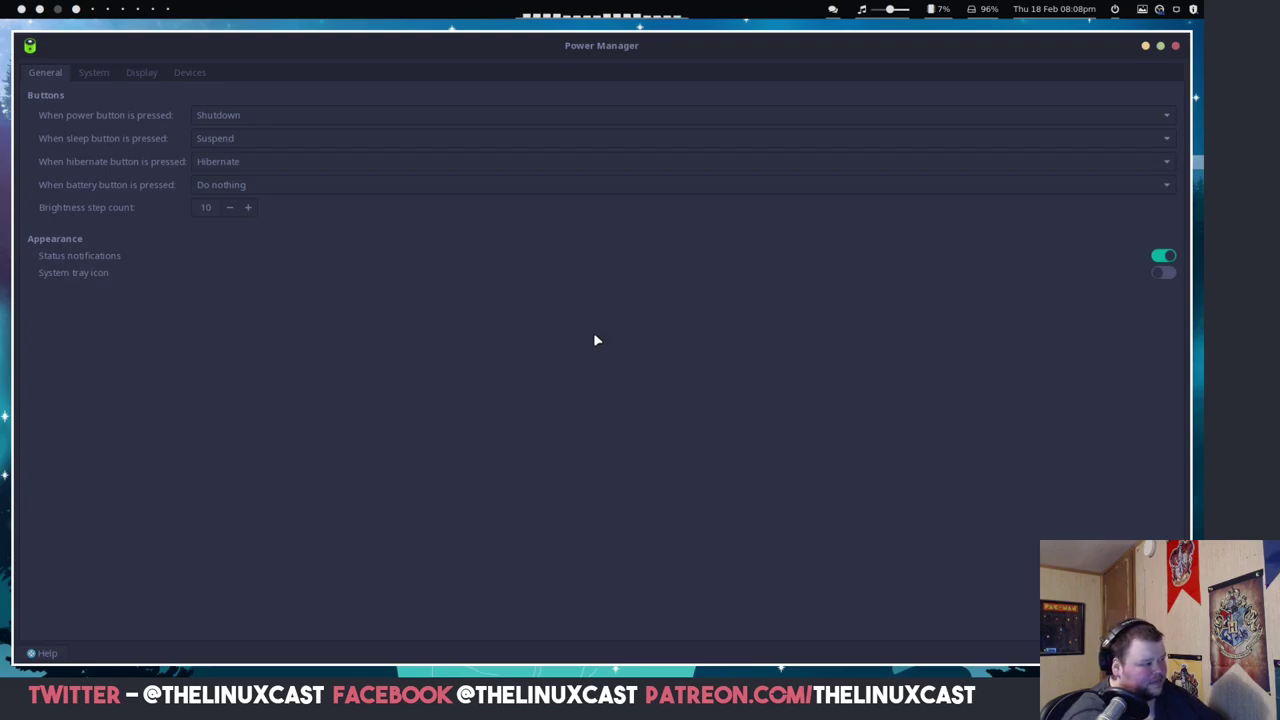
pyautogui.press('super+q')
pyautogui.press('super+d')
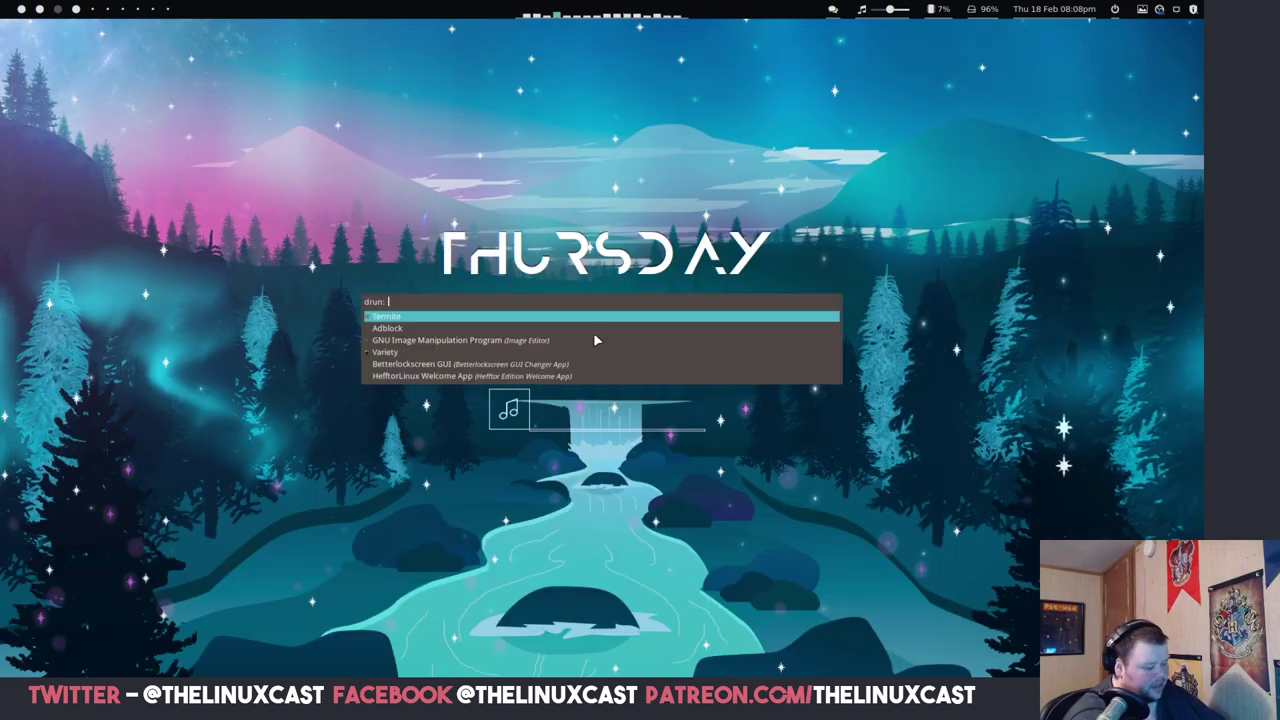
pyautogui.scroll(-13, 595, 341)
pyautogui.scroll(-10, 595, 341)
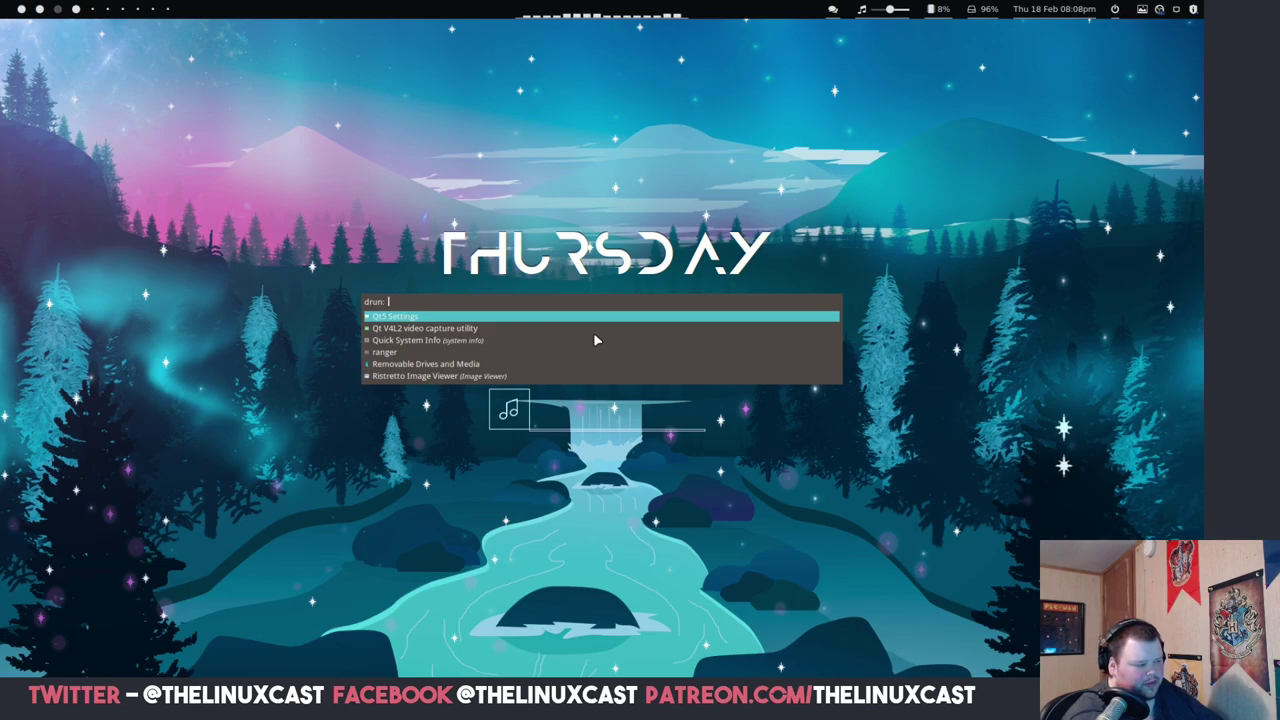
pyautogui.press('Down')
pyautogui.press('Down')
pyautogui.press('Down')
pyautogui.press('Down')
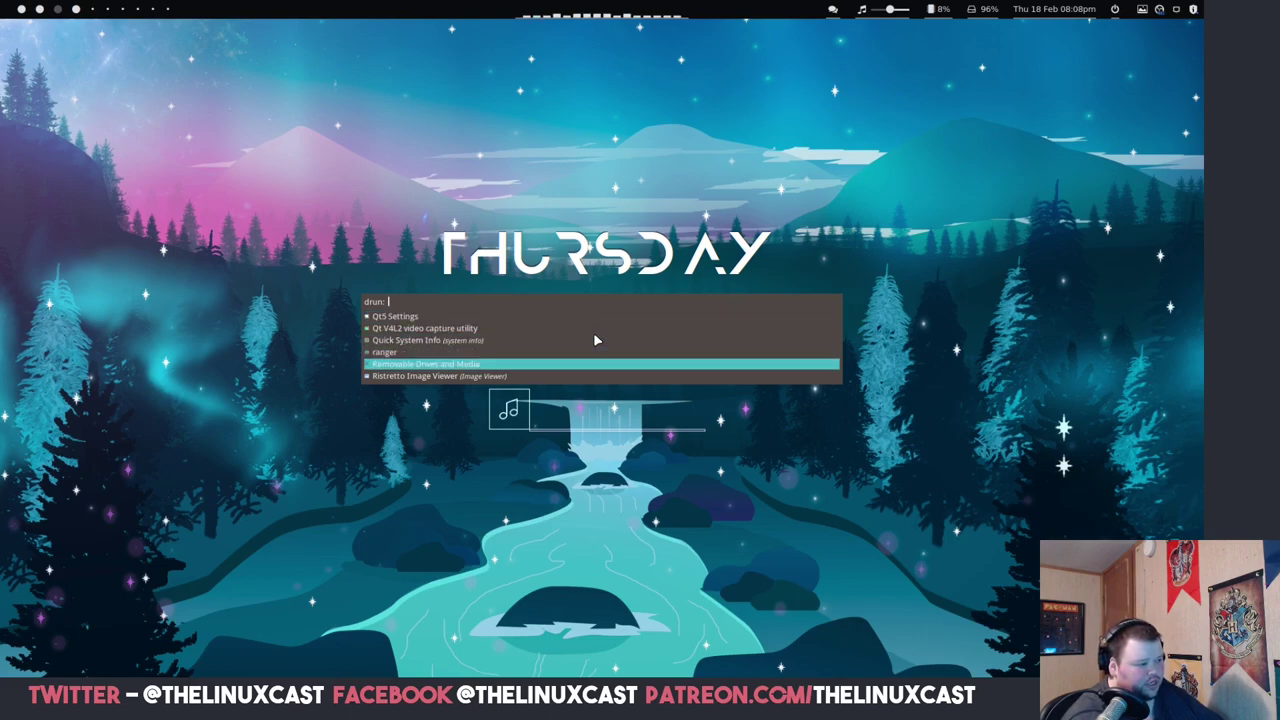
pyautogui.press('Down')
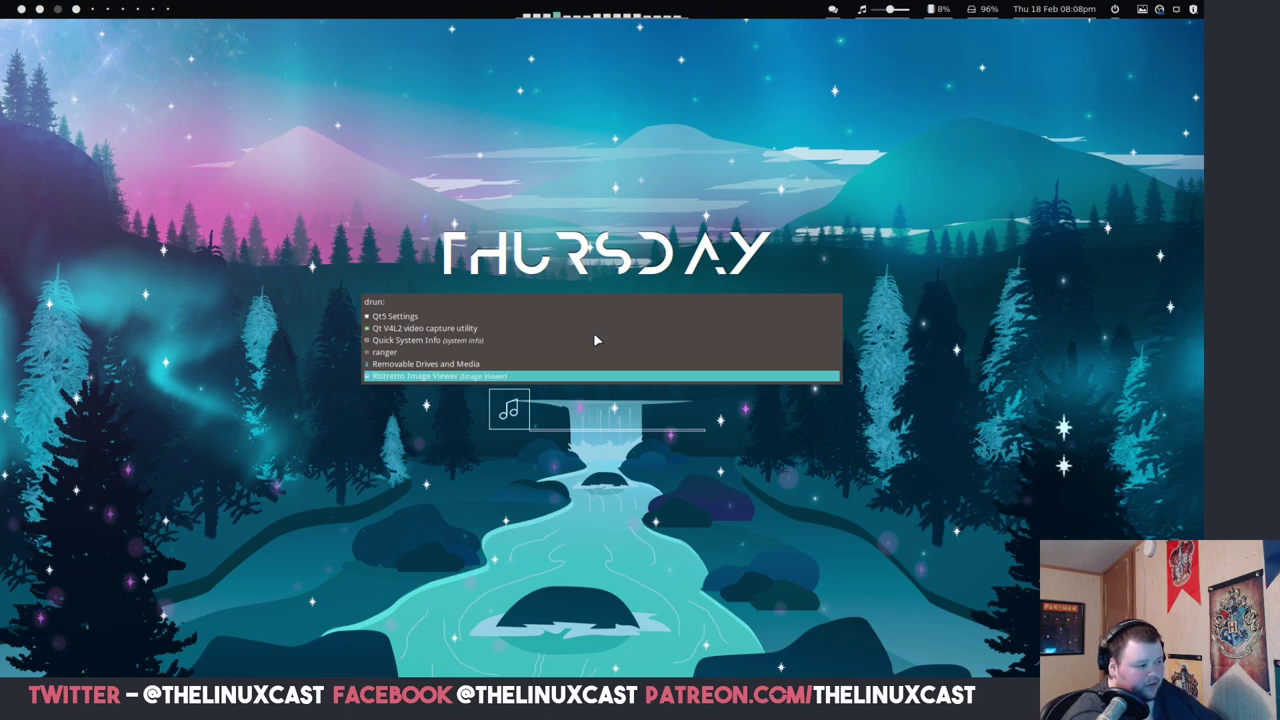
pyautogui.press('Down')
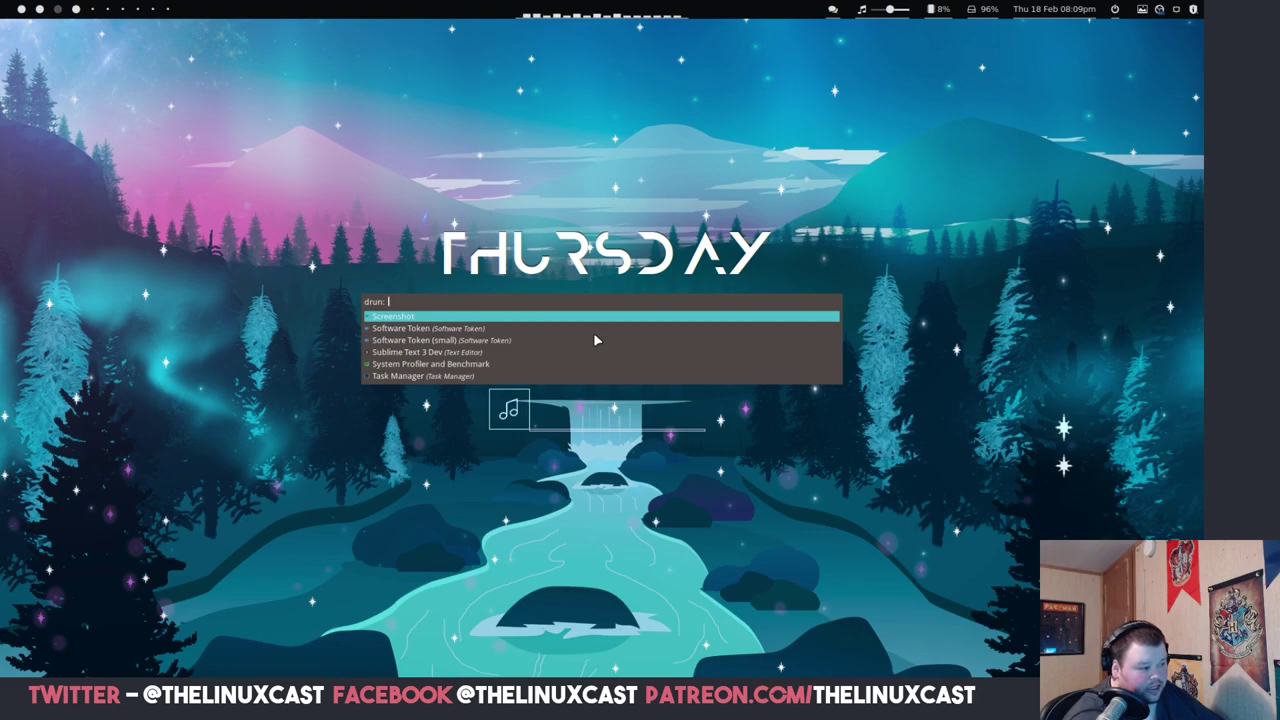
pyautogui.press('Down')
pyautogui.press('Down')
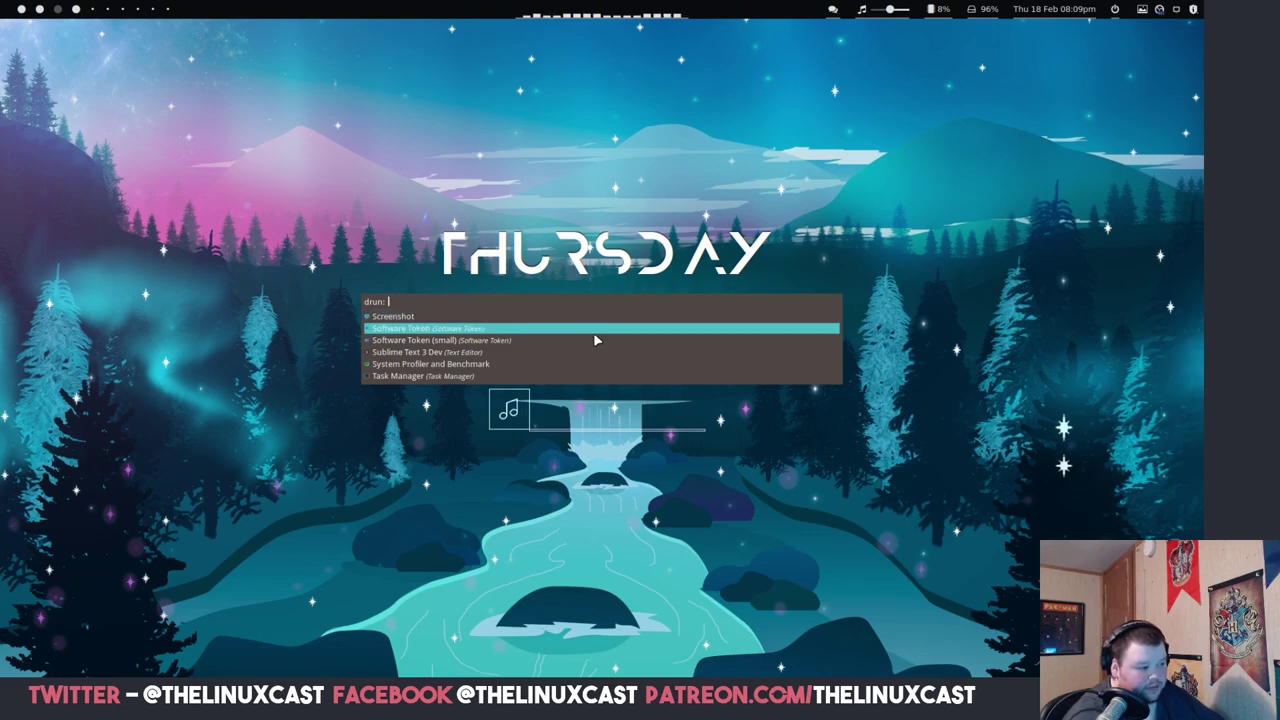
pyautogui.press('Down')
pyautogui.press('Down')
pyautogui.press('Down')
pyautogui.press('Down')
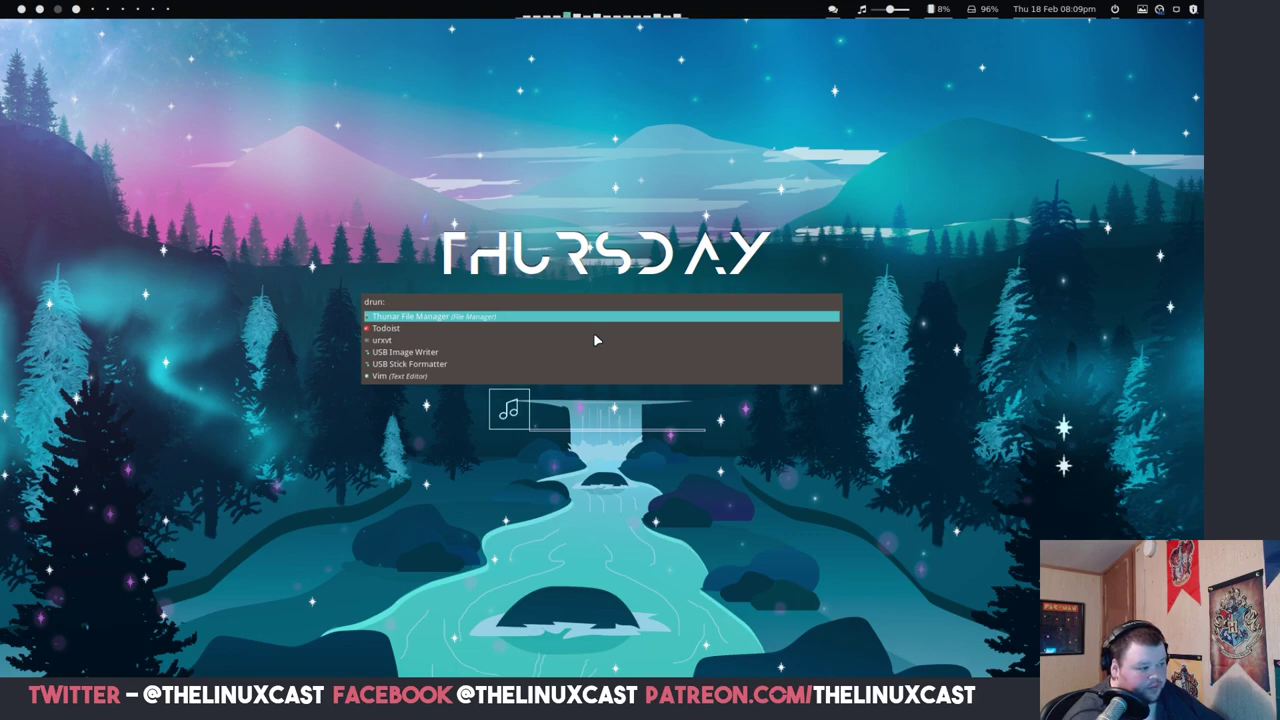
pyautogui.press('Down')
pyautogui.press('Down')
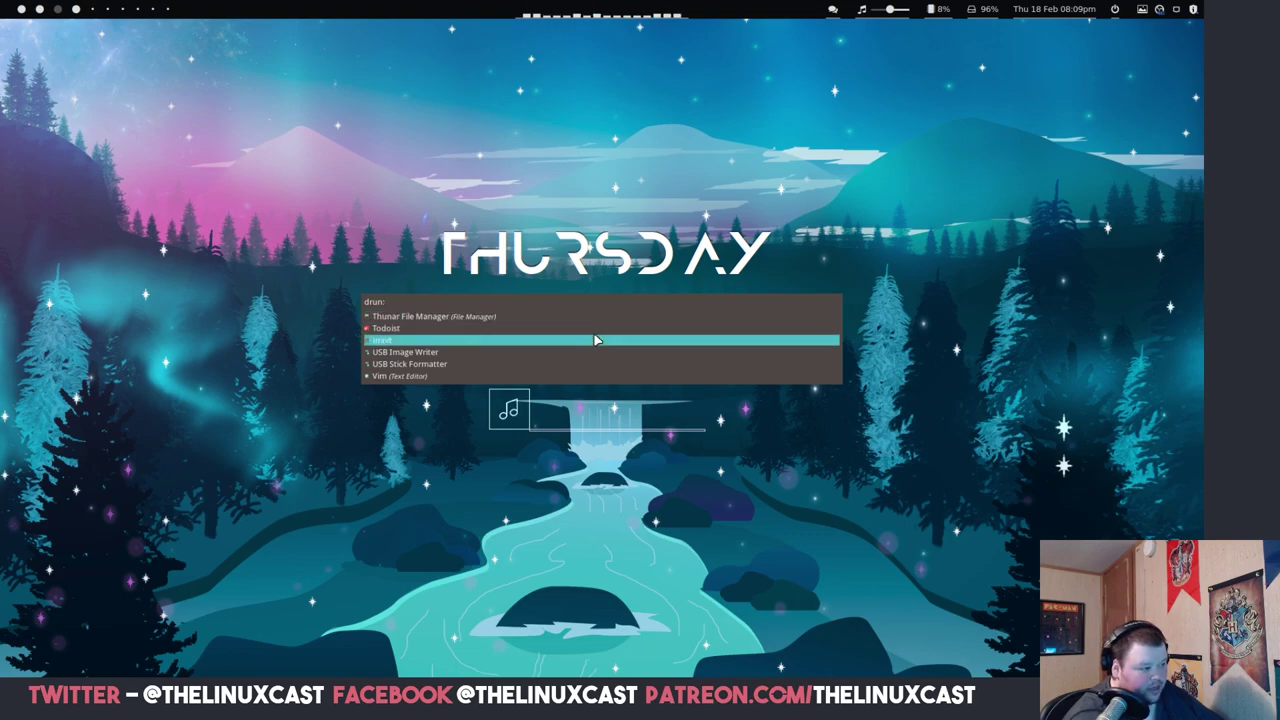
pyautogui.press('Down')
pyautogui.press('Down')
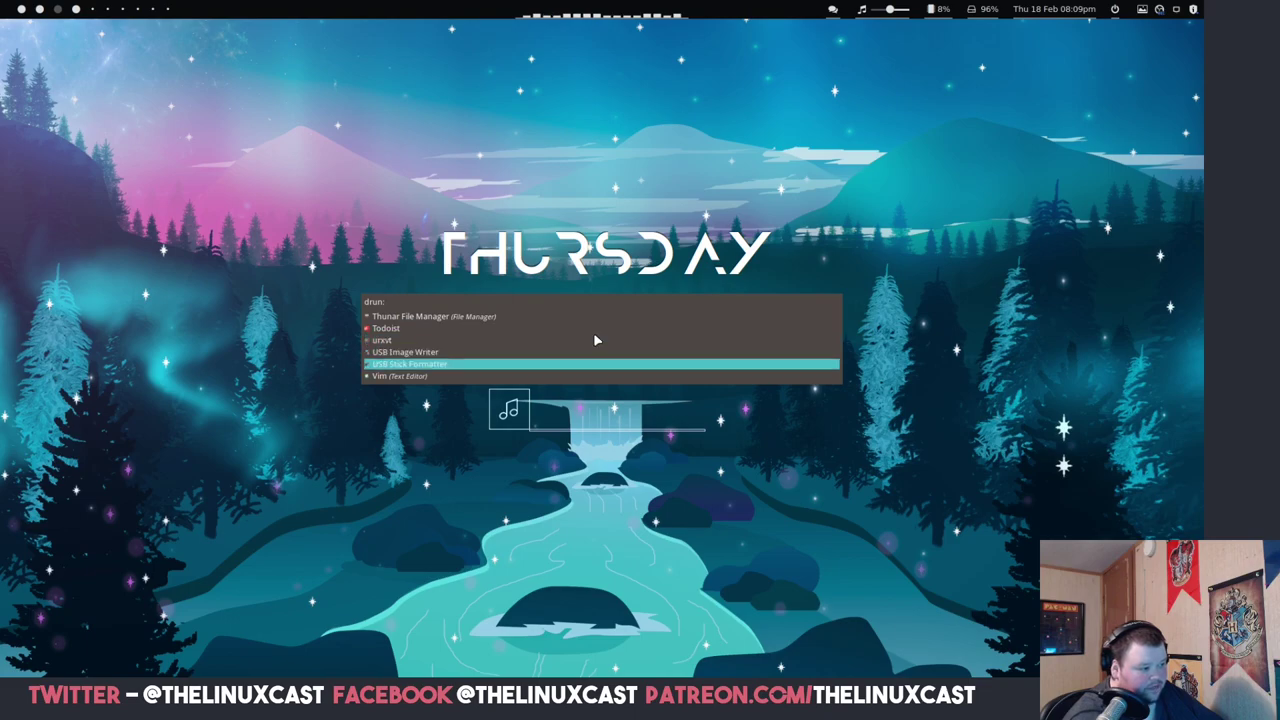
pyautogui.press('Down')
pyautogui.press('Down')
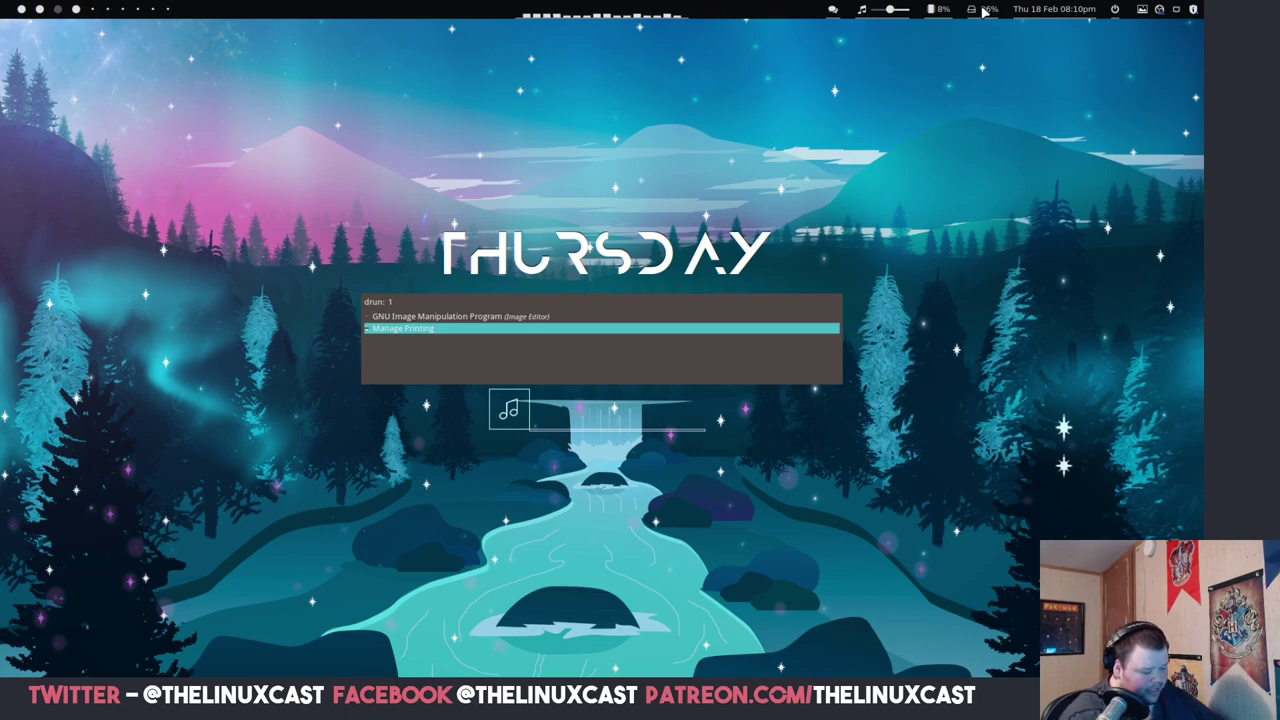
# Launch GIMP, then cycle through workspaces 1–4, ending on the terminal workspace
pyautogui.press('Return')
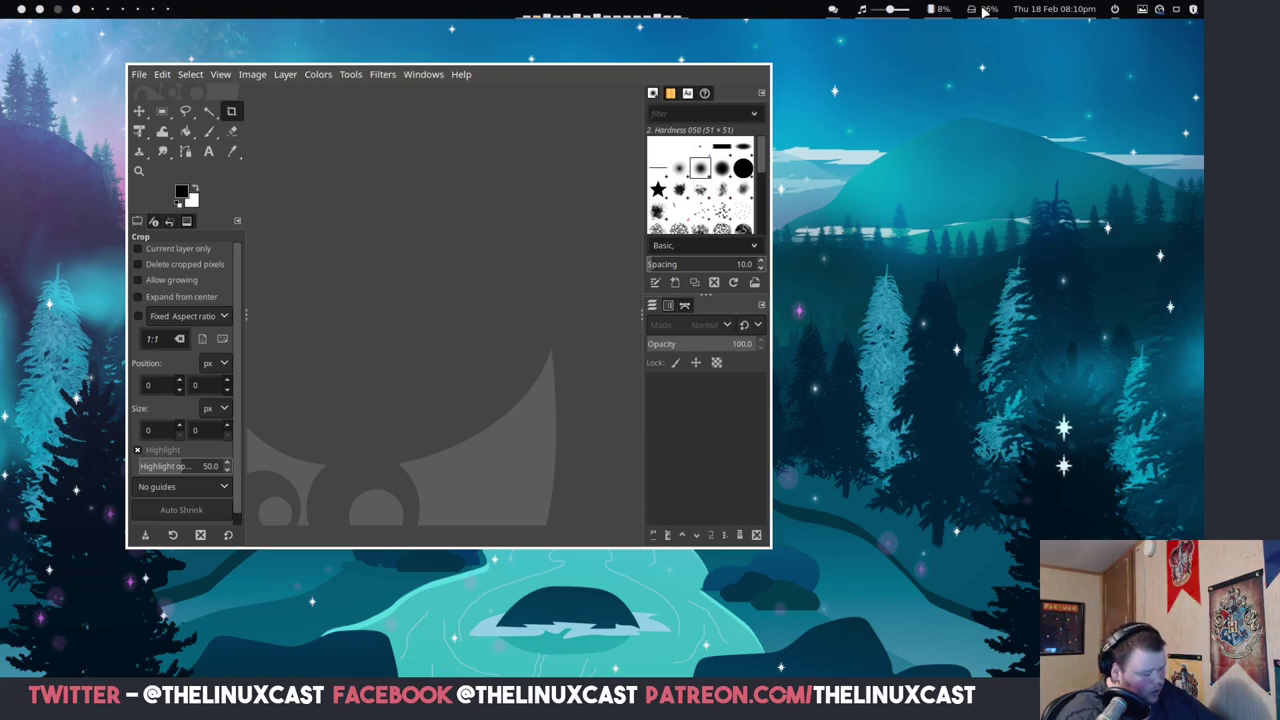
pyautogui.press('super+2')
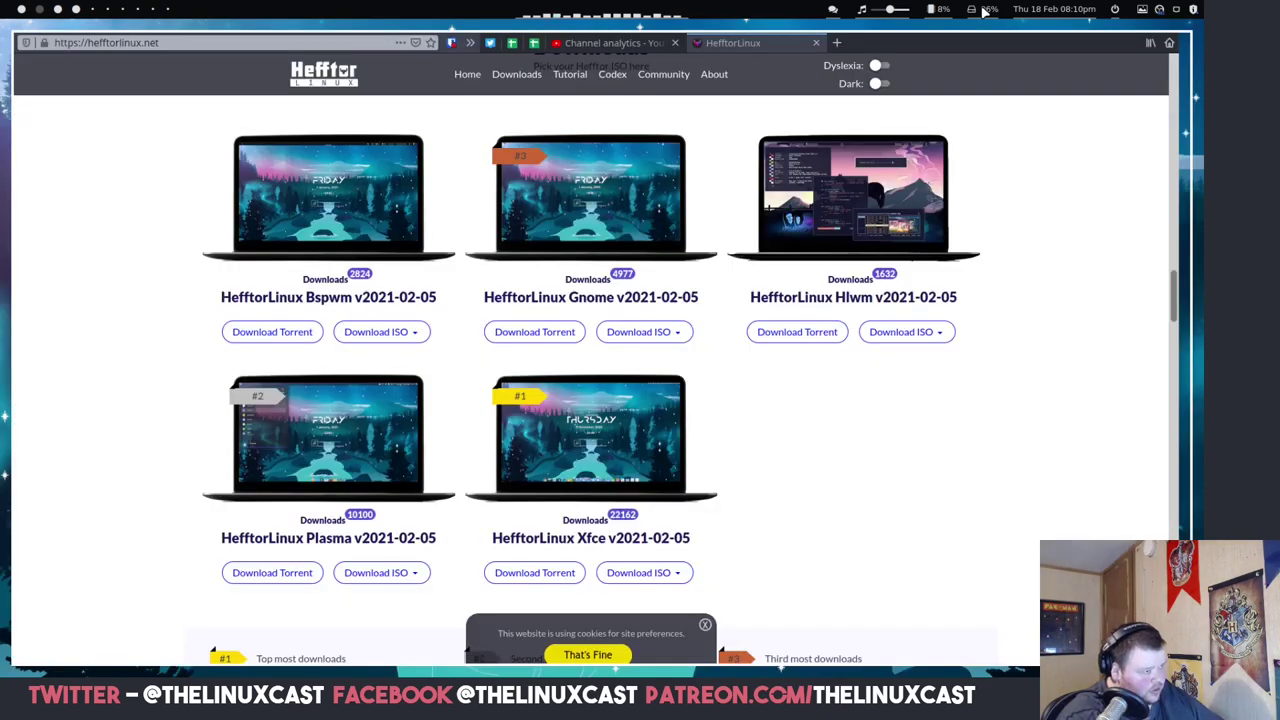
pyautogui.press('super+1')
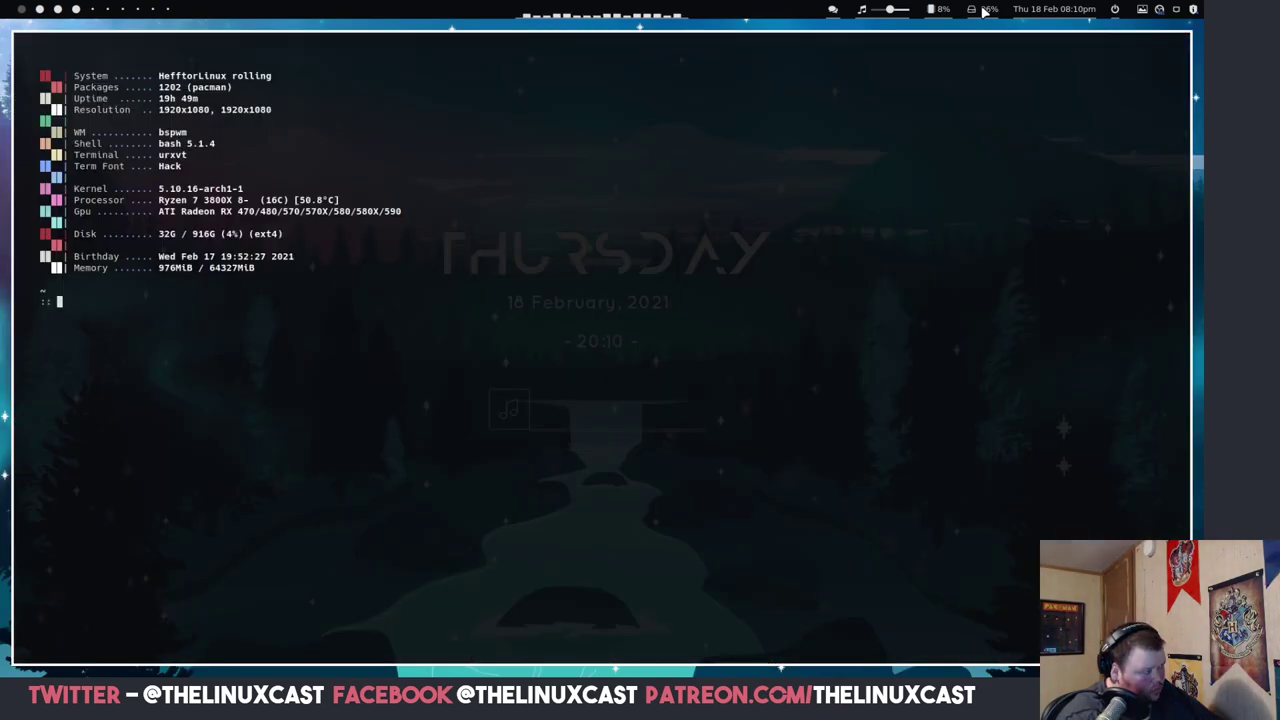
pyautogui.press('super+3')
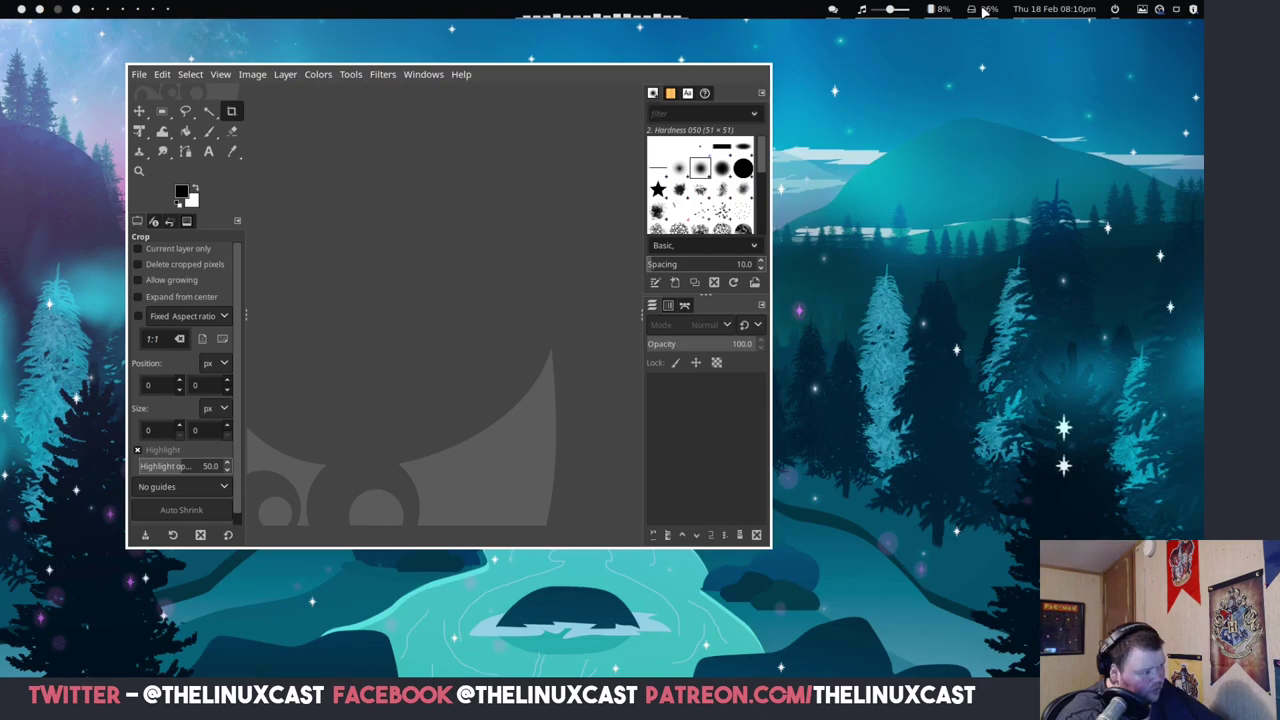
pyautogui.press('super+2')
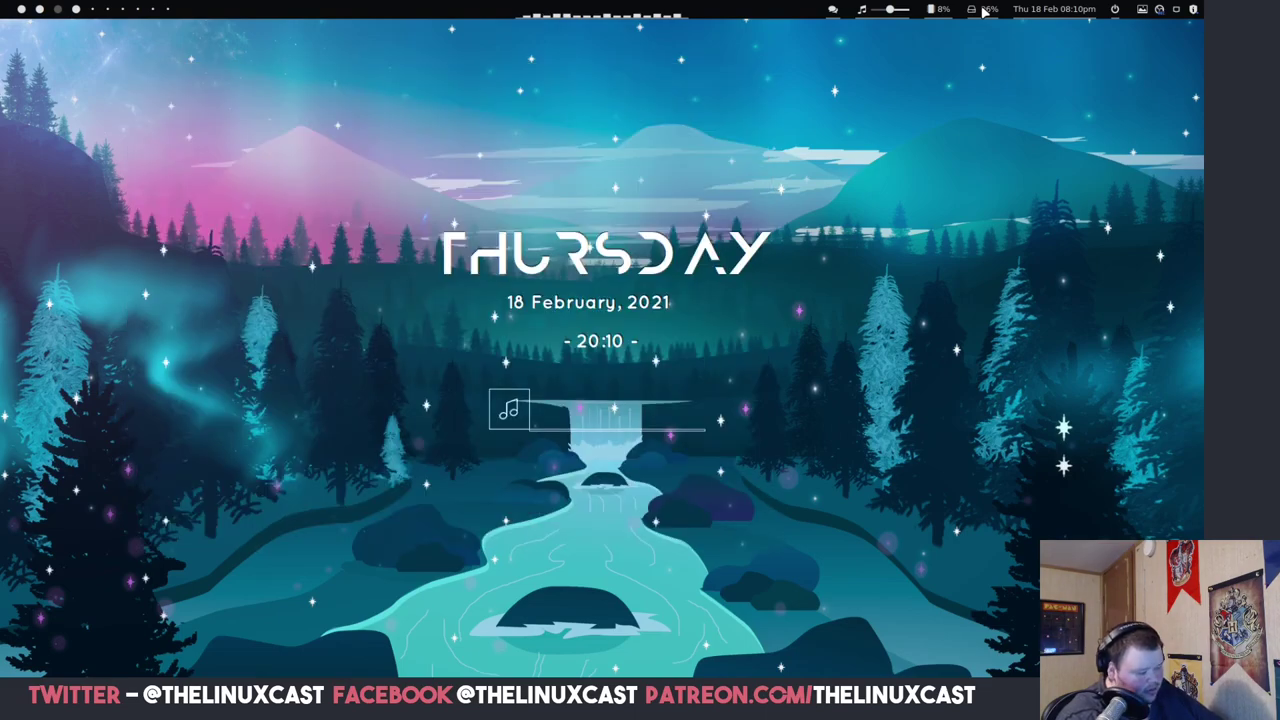
pyautogui.press('super+1')
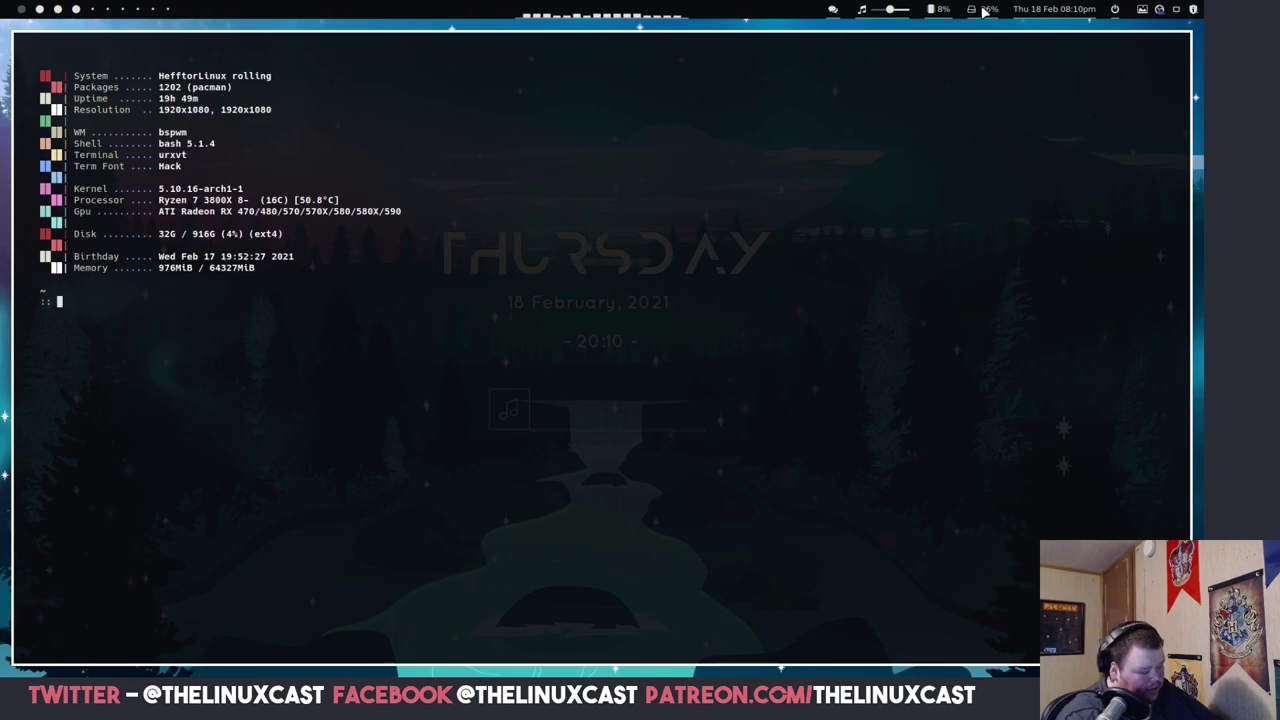
pyautogui.press('super+4')
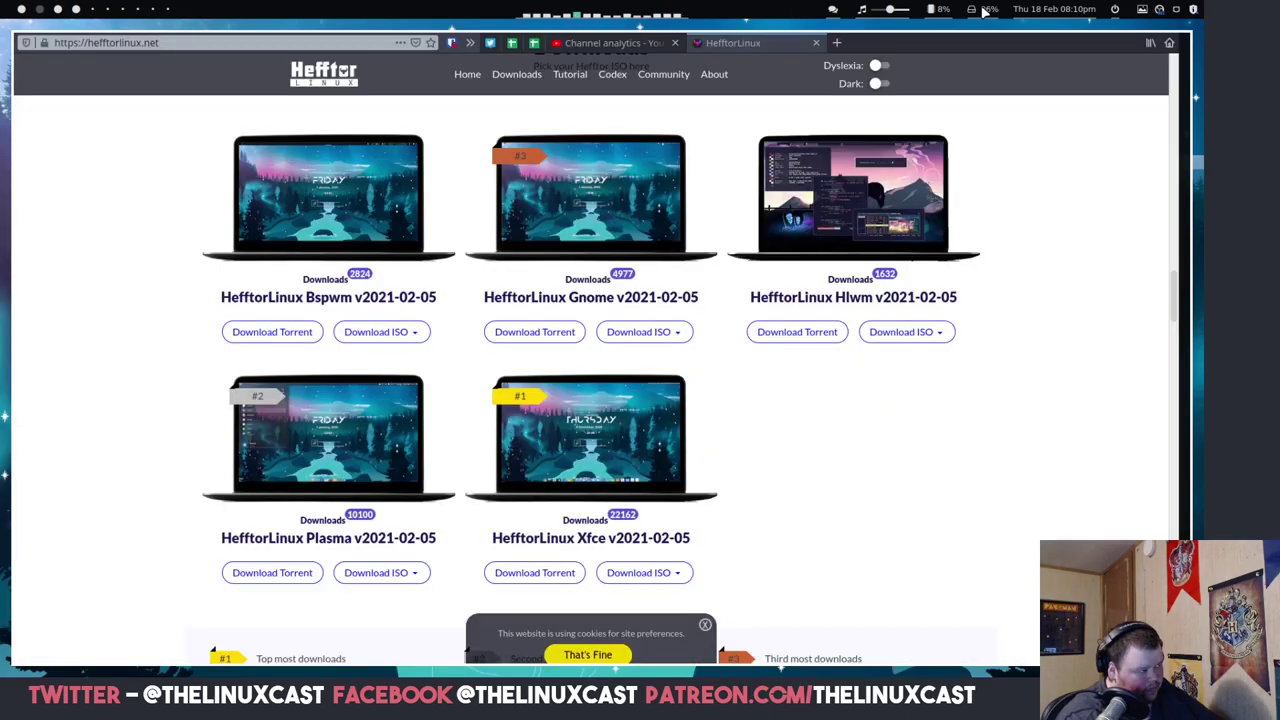
pyautogui.press('super+1')
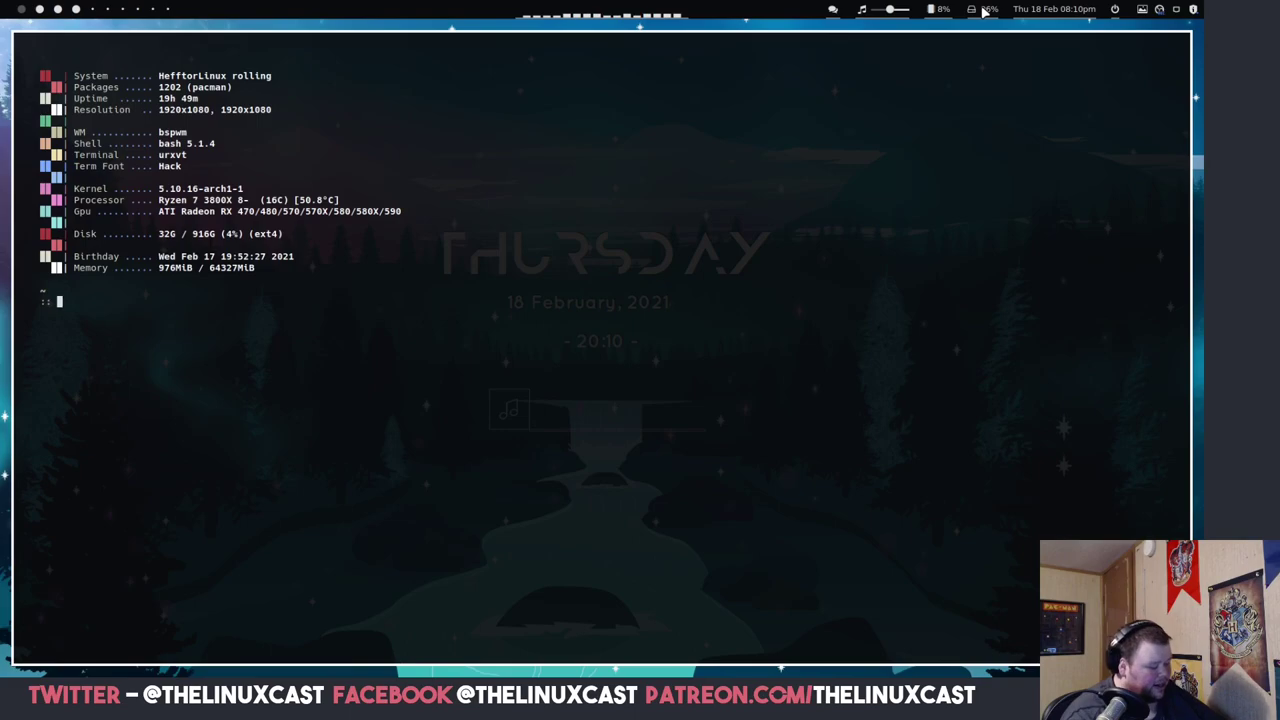